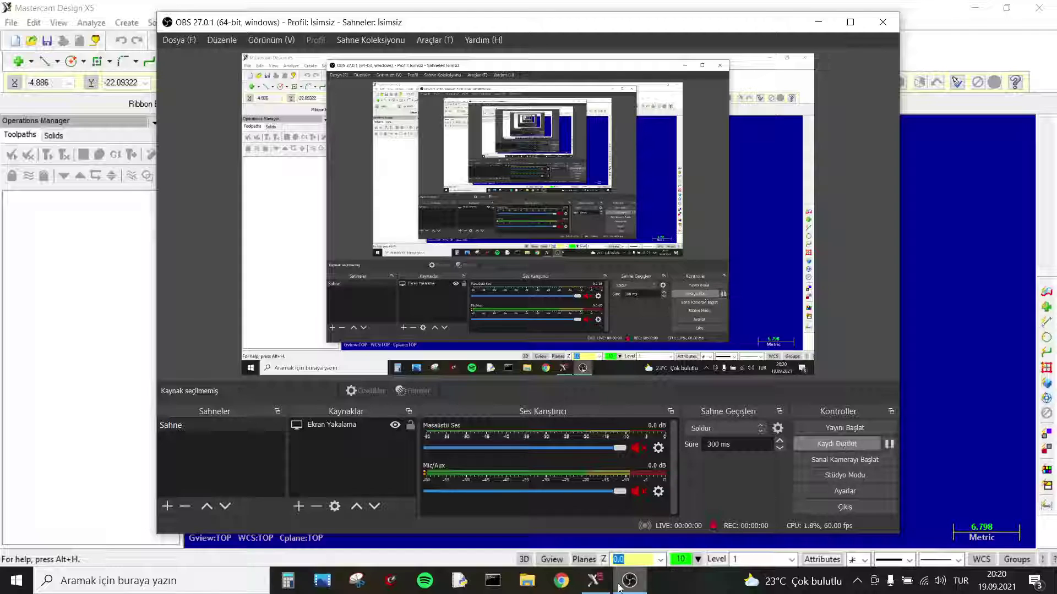
Show the screen axes and start a rectangle anchored at its centre on the origin.
click(595, 580)
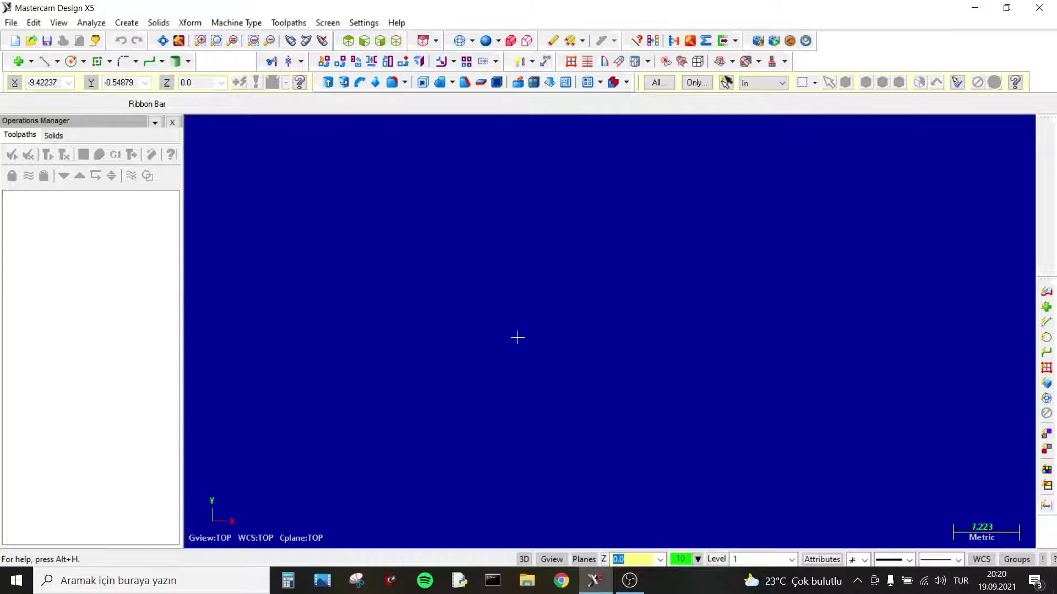
key(F9)
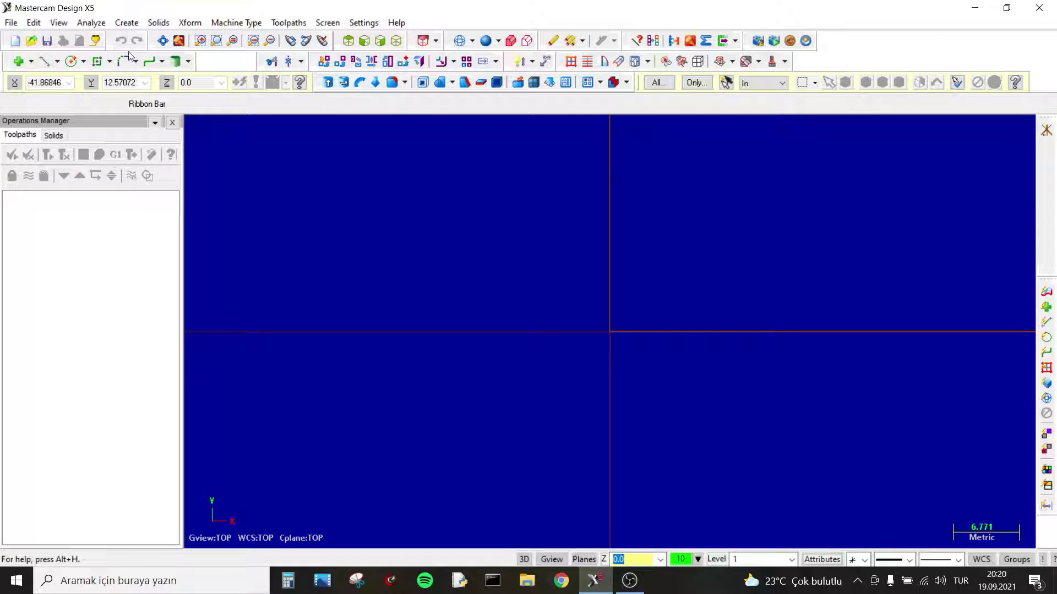
click(109, 61)
click(176, 97)
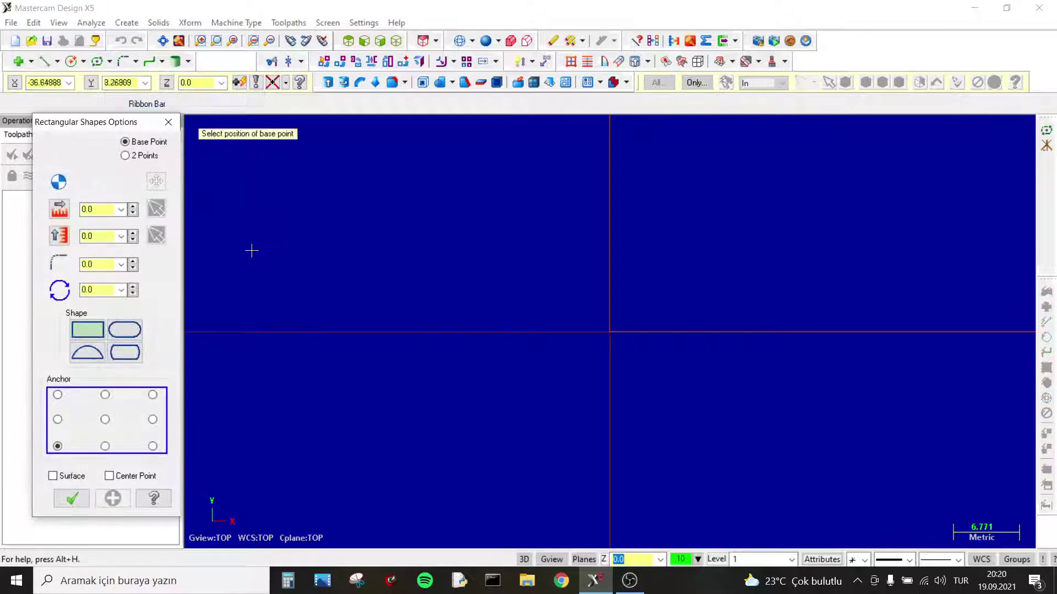
click(610, 338)
click(788, 466)
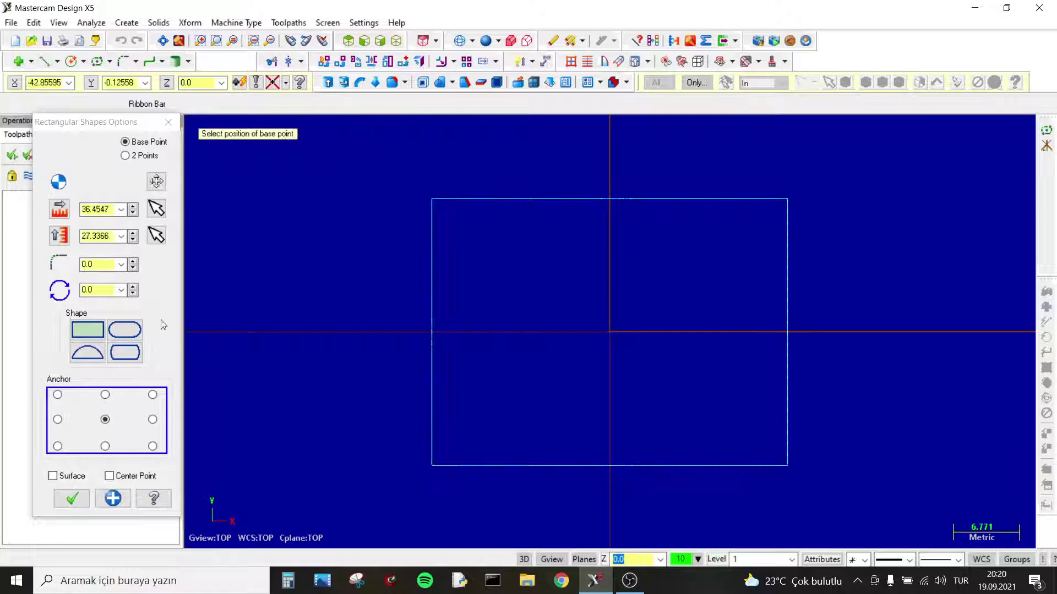
Size the rectangle to 250 by 150, confirm it, and fit it in view.
double_click(93, 209)
text(250)
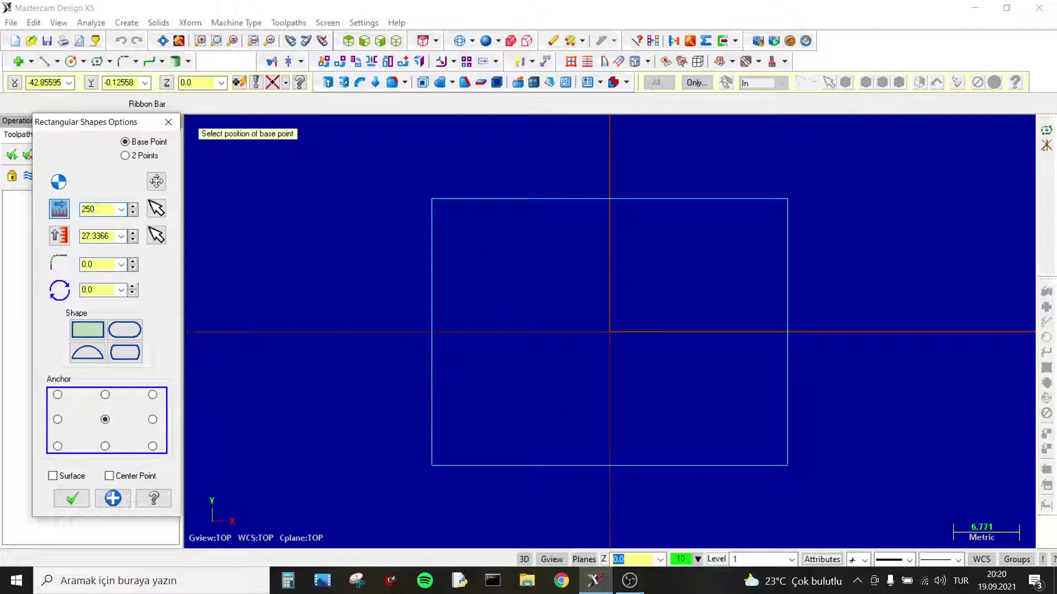
double_click(92, 240)
text(150)
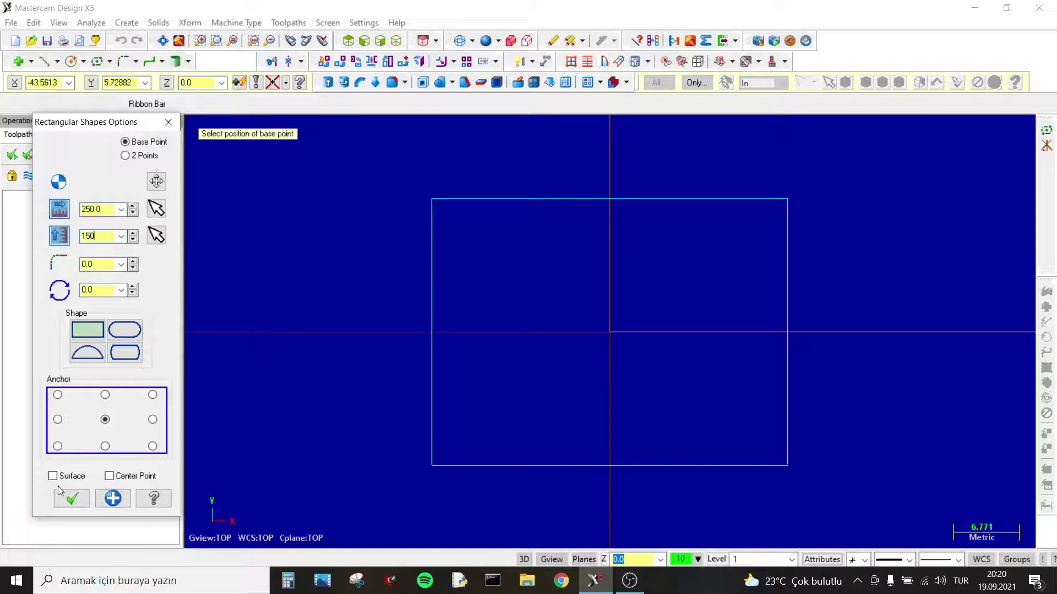
click(62, 492)
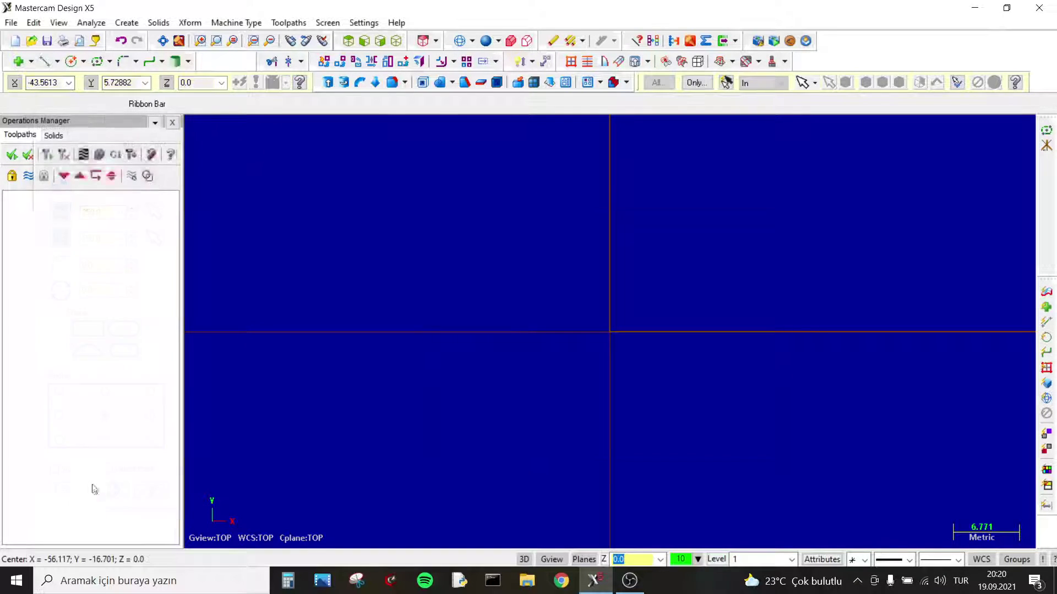
scroll(569, 302, down, 1)
right_click(561, 301)
click(602, 374)
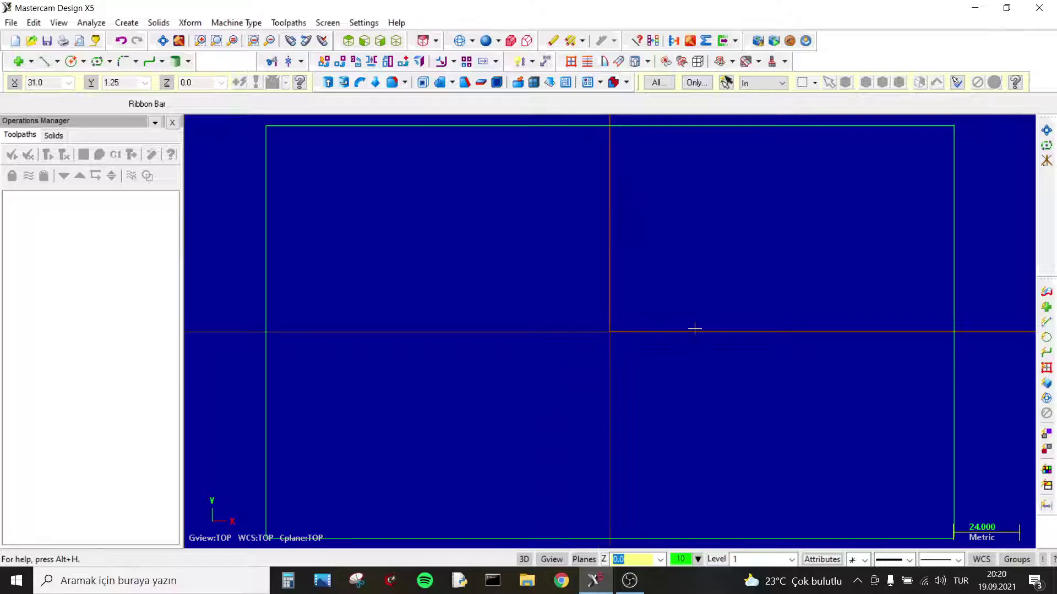
Draw a 20-long line down the plate's left edge, then begin a horizontal line from it.
click(45, 63)
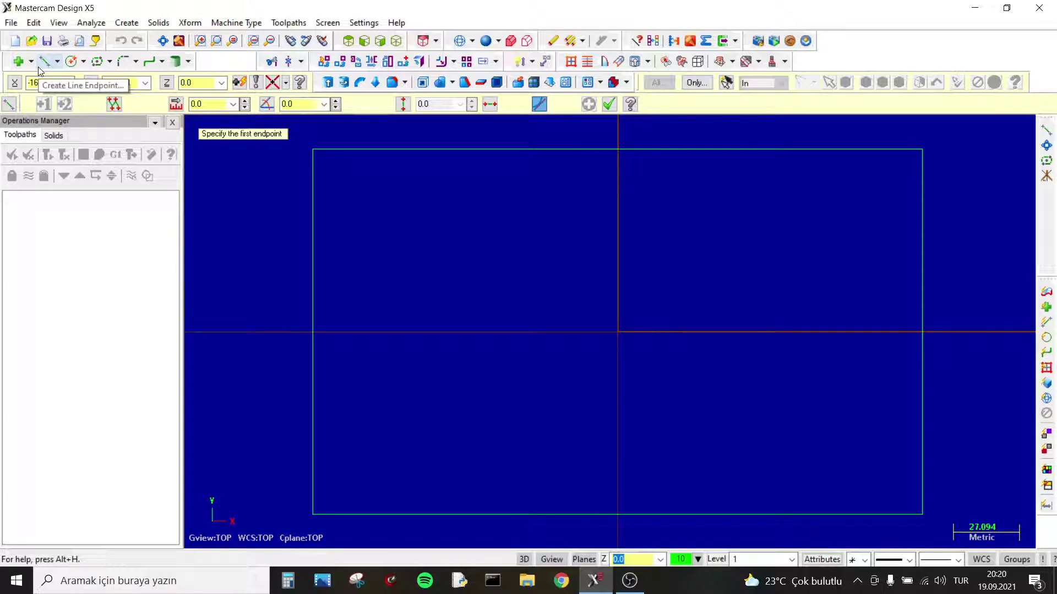
click(313, 150)
click(312, 188)
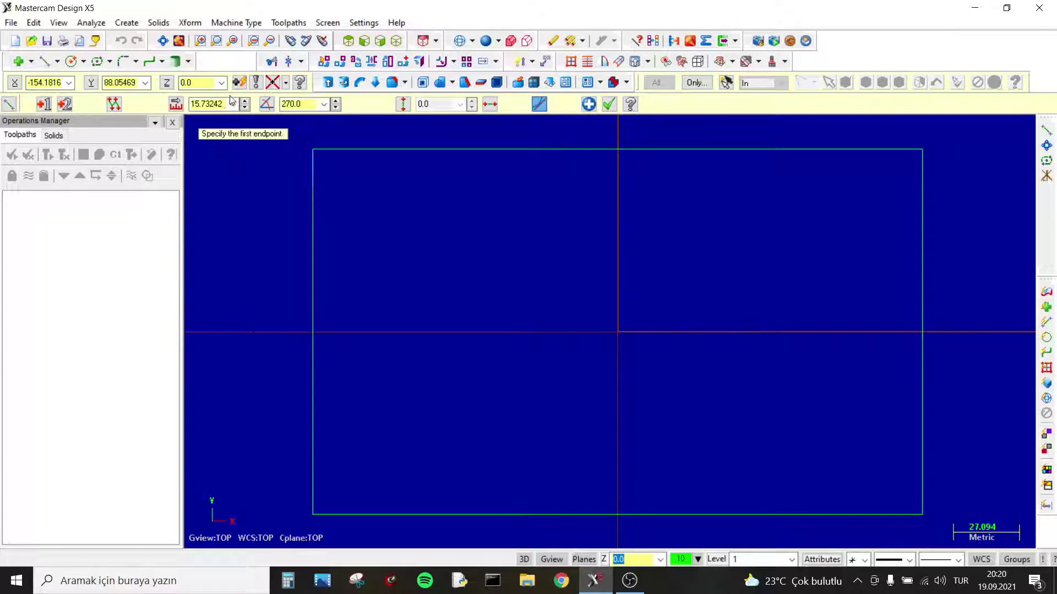
click(213, 110)
text(20)
key(Return)
click(312, 197)
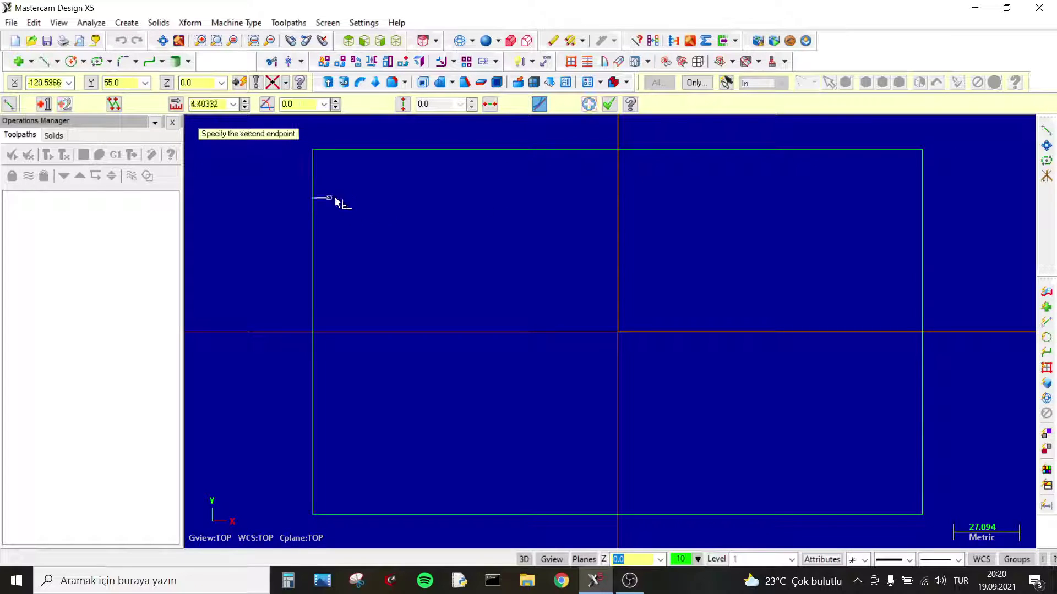
click(395, 197)
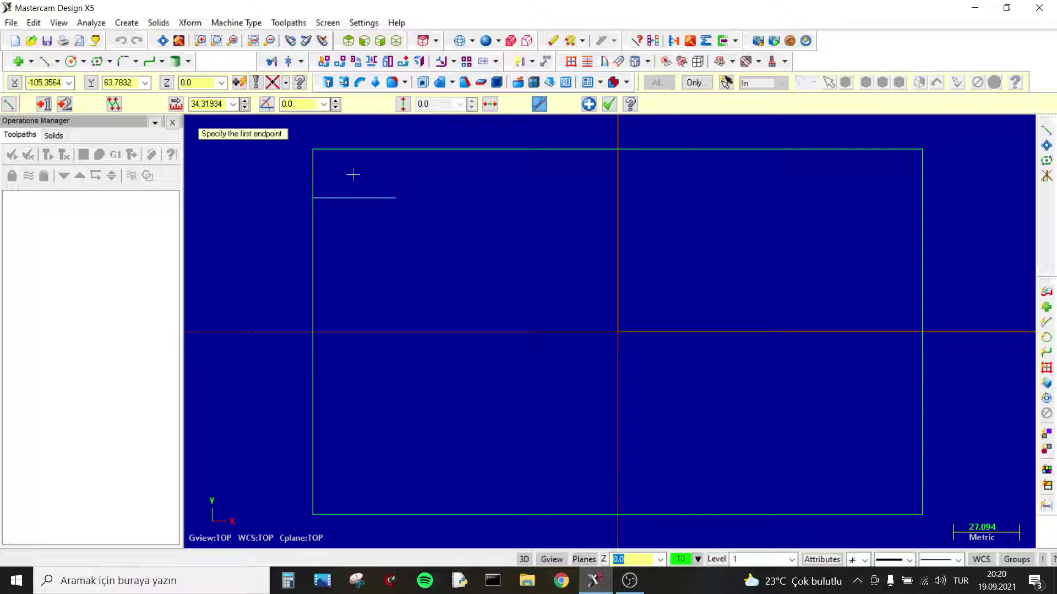
Make the horizontal line 35 long and add a 10-long vertical line at its end.
click(212, 104)
text(35.0)
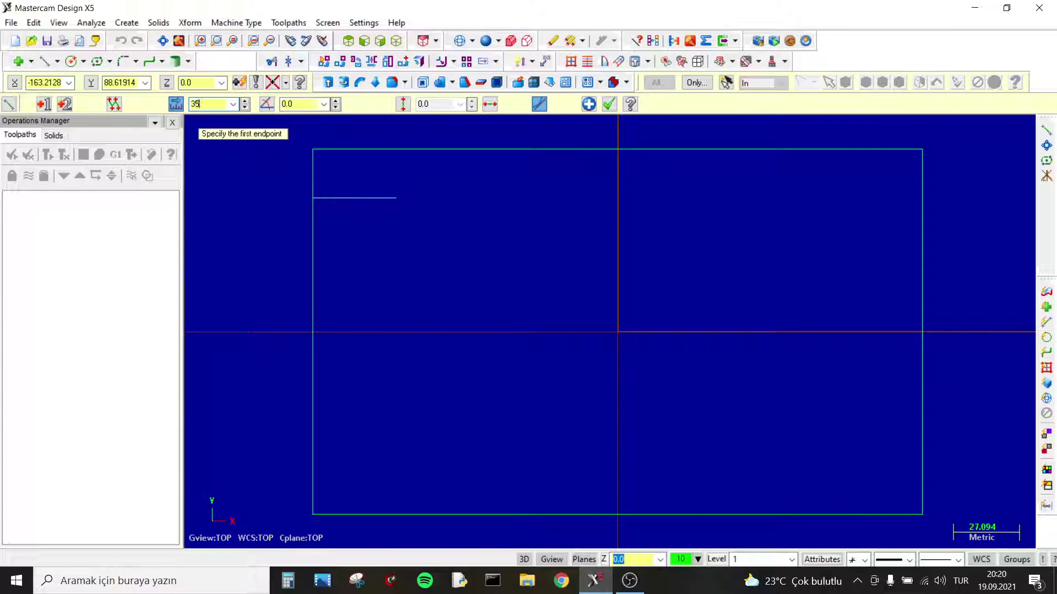
click(397, 197)
click(402, 237)
click(212, 104)
text(10)
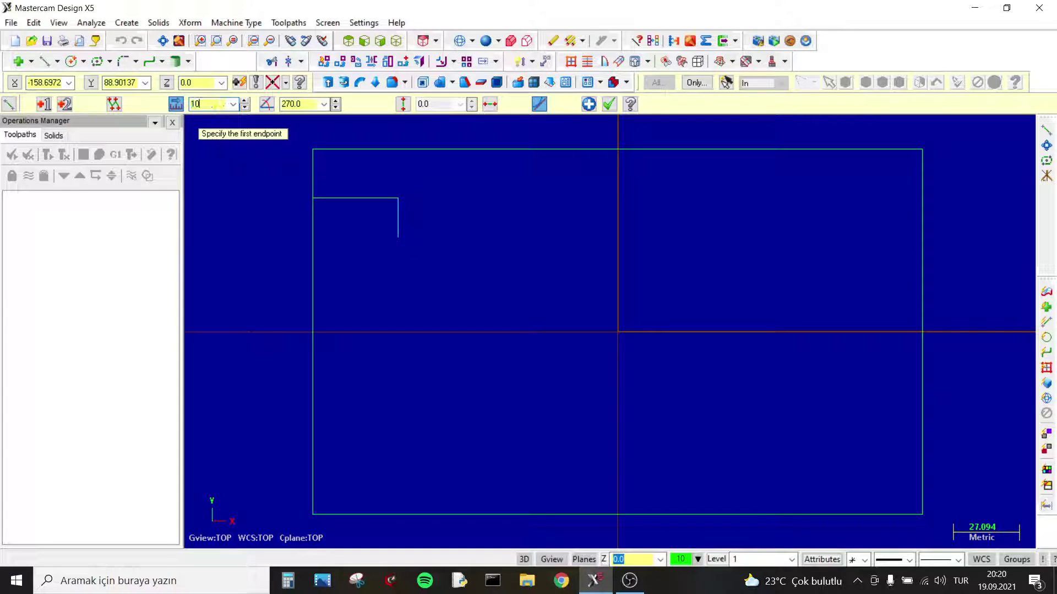
key(Return)
click(610, 104)
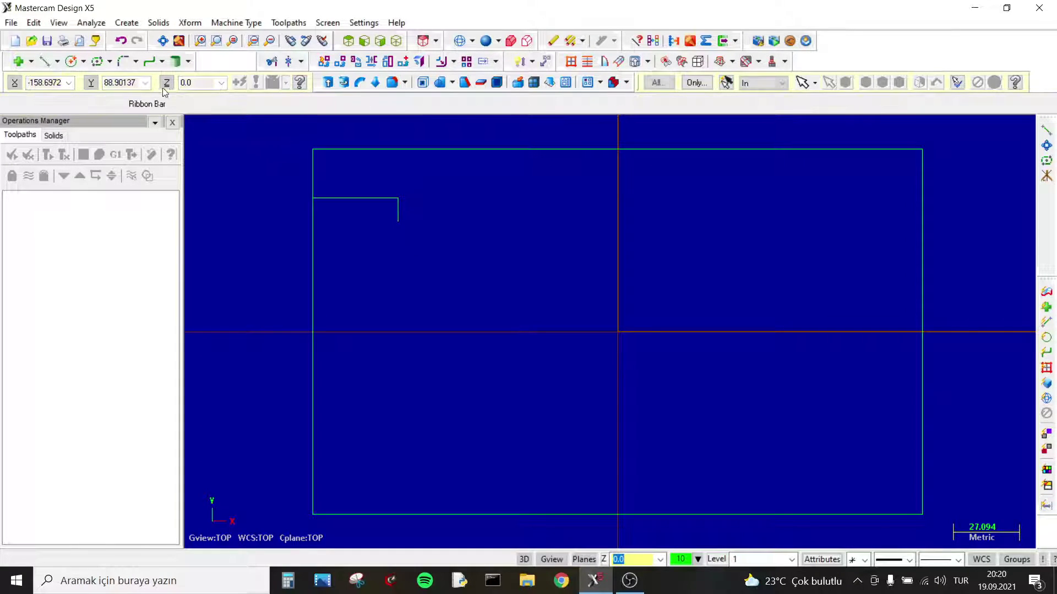
Add a radius-10 circle and a lower line from its bottom past the left edge.
click(71, 61)
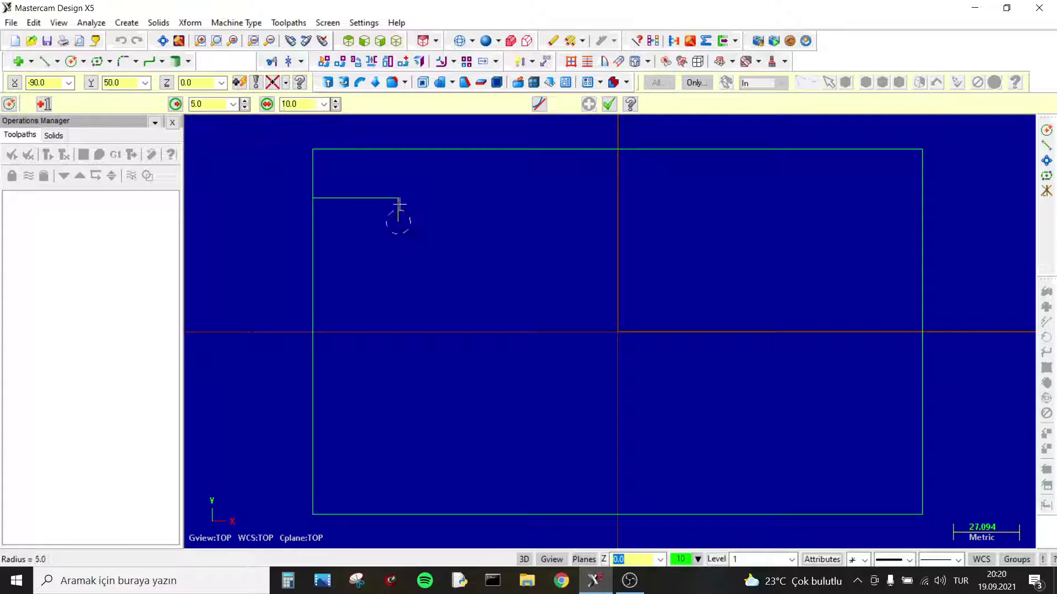
click(398, 221)
click(609, 104)
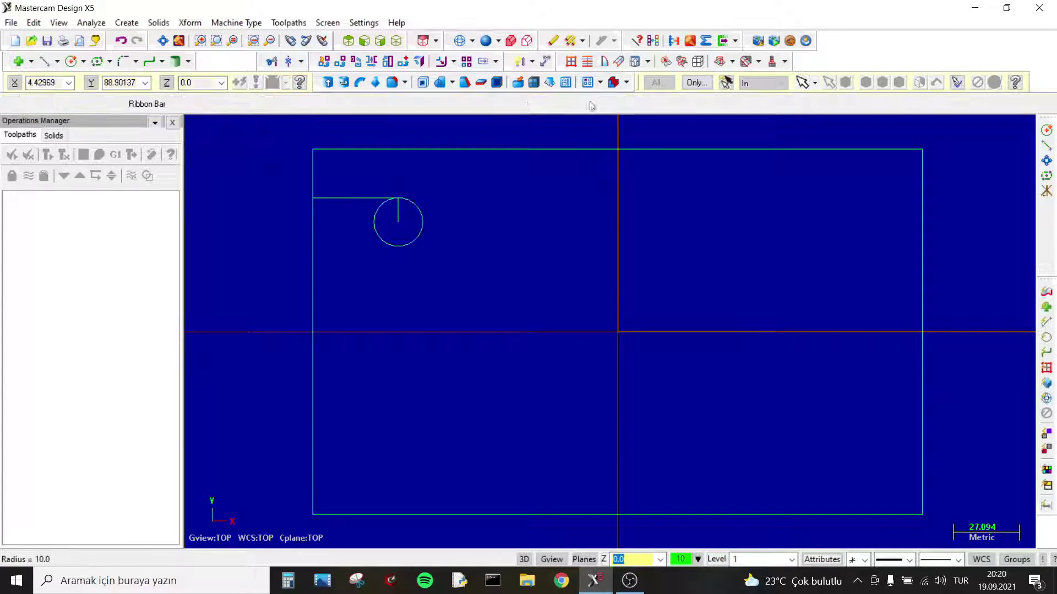
click(44, 61)
click(399, 246)
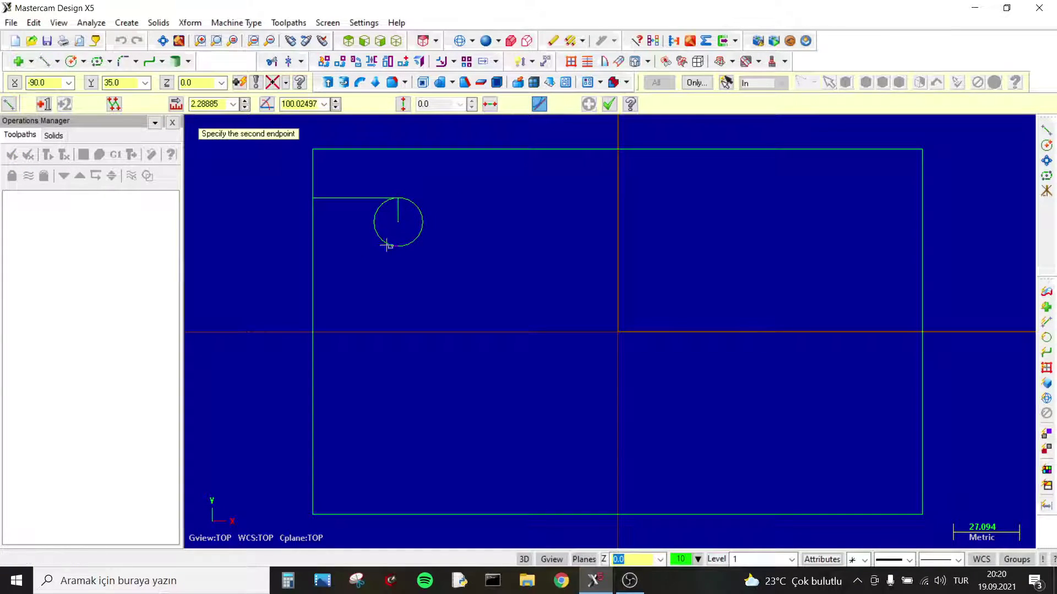
click(273, 246)
click(609, 106)
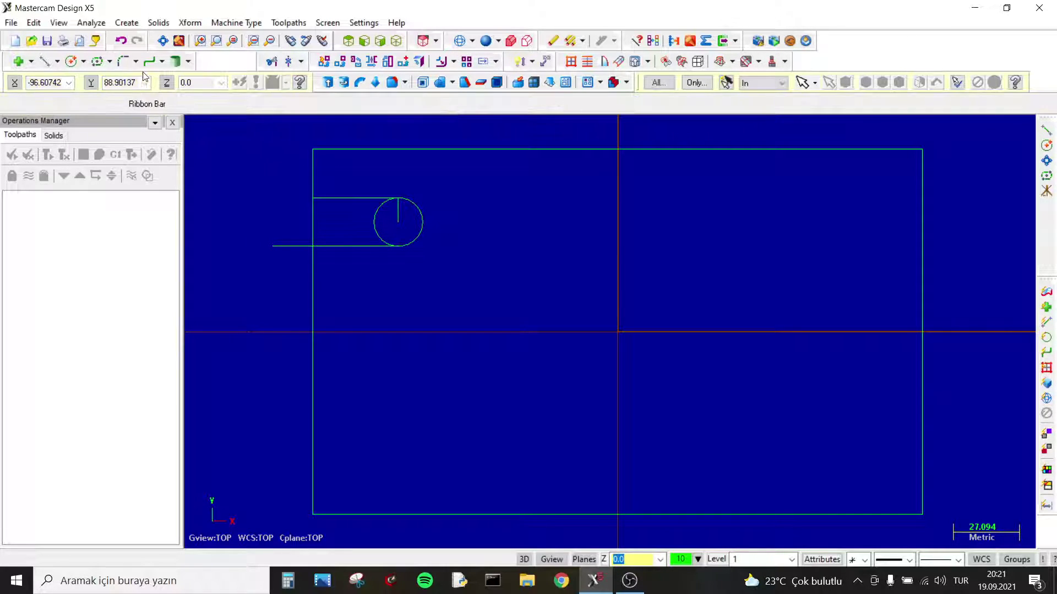
Trim away the lower line's stub outside the plate.
click(274, 61)
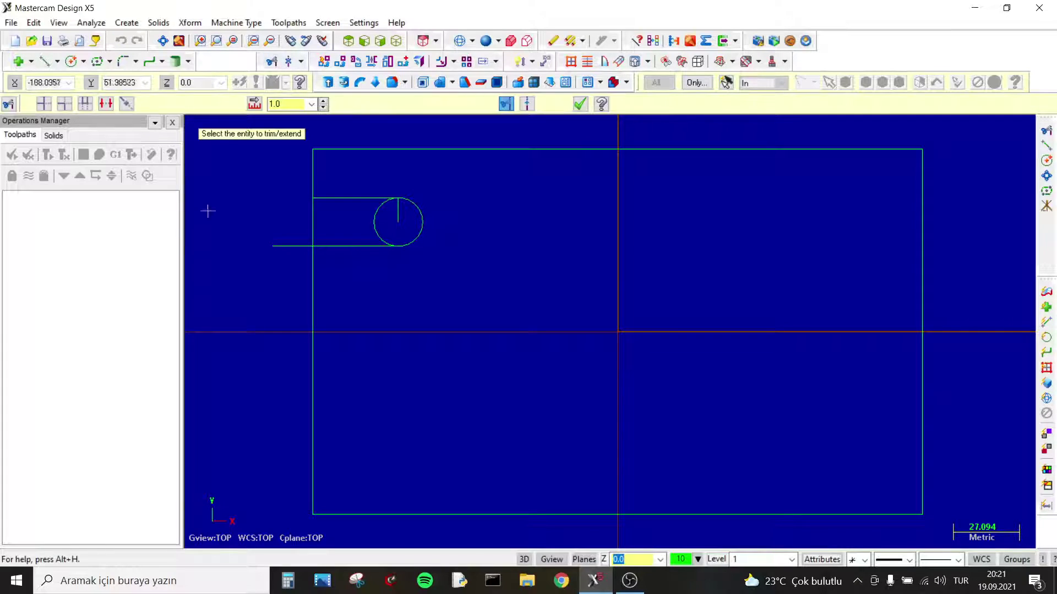
click(105, 104)
click(292, 246)
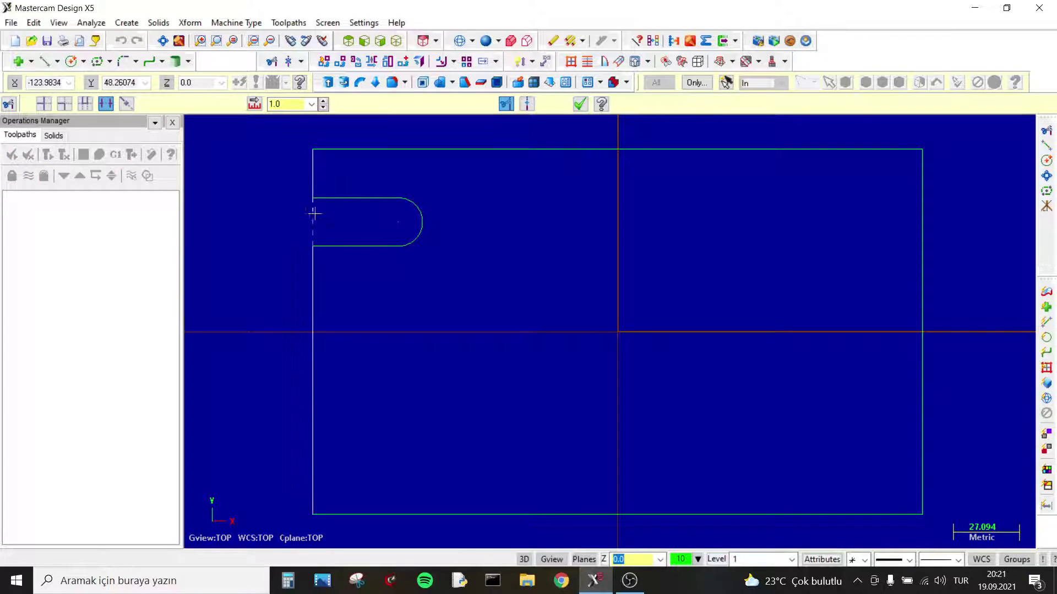
click(580, 104)
scroll(407, 212, down, 1)
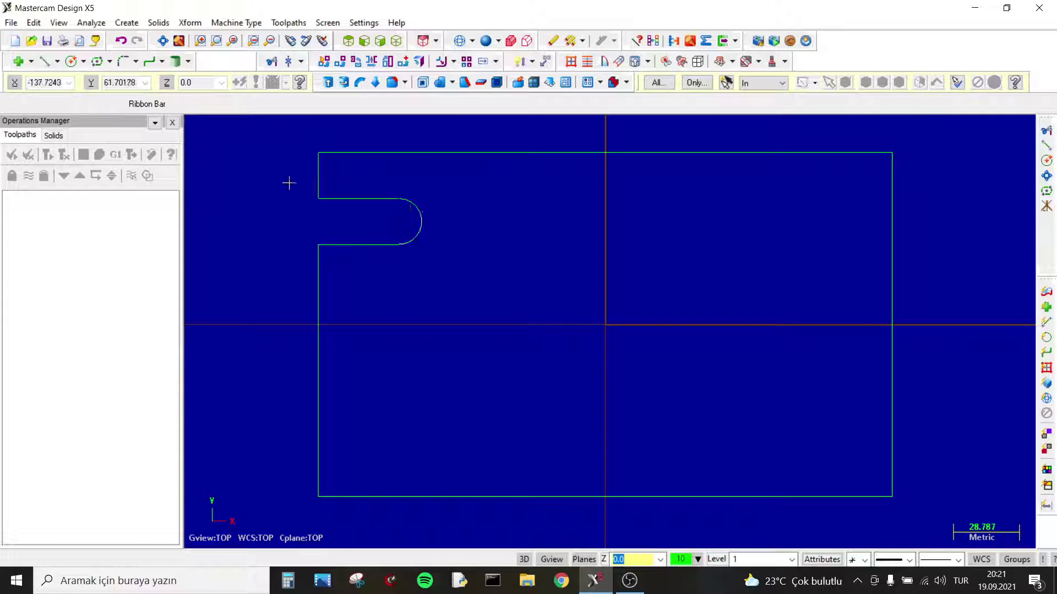
Mirror a copy of the slot's lines and arc across the X axis.
drag(293, 182, 462, 271)
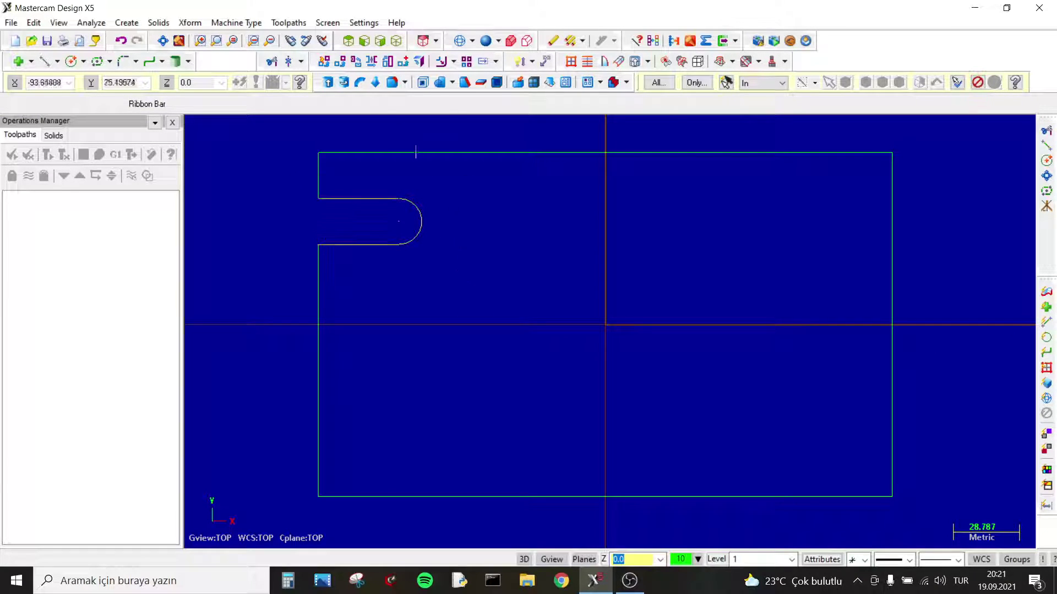
click(357, 62)
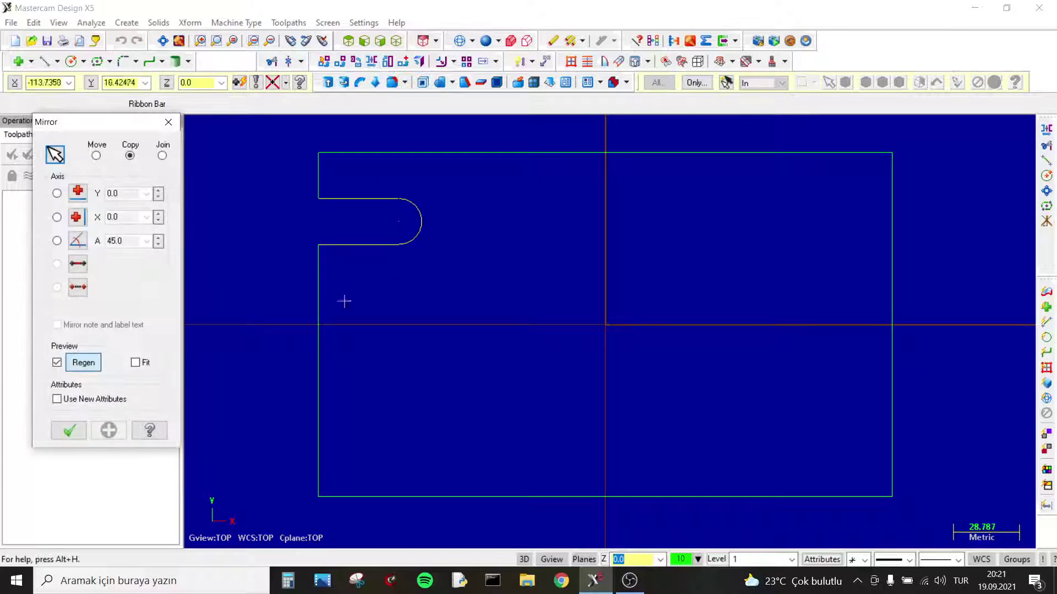
click(57, 194)
click(60, 424)
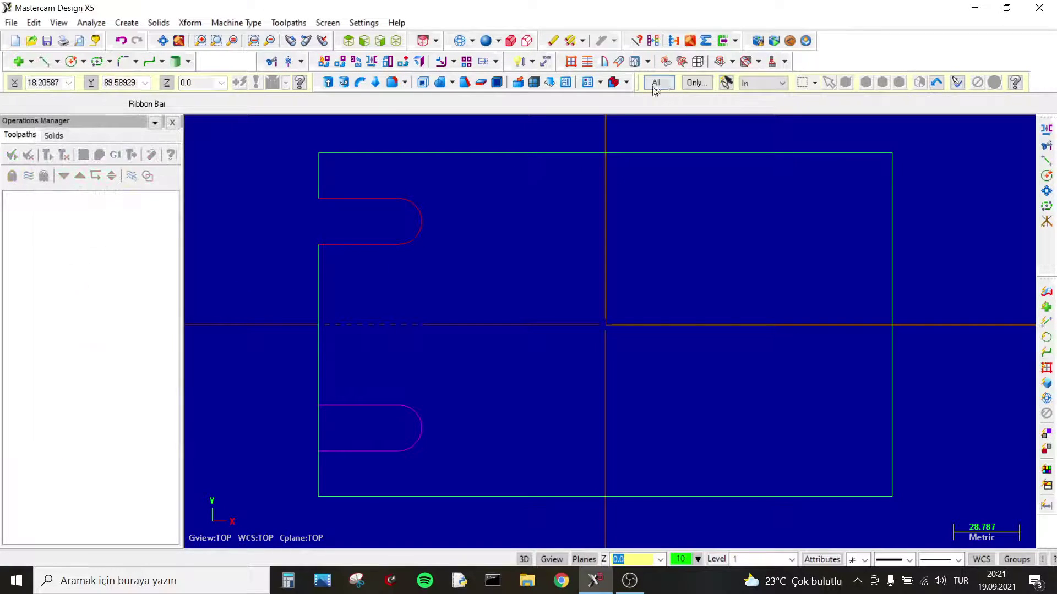
Delete the left-edge segment closing the lower slot and tilt the view to 3D.
click(278, 64)
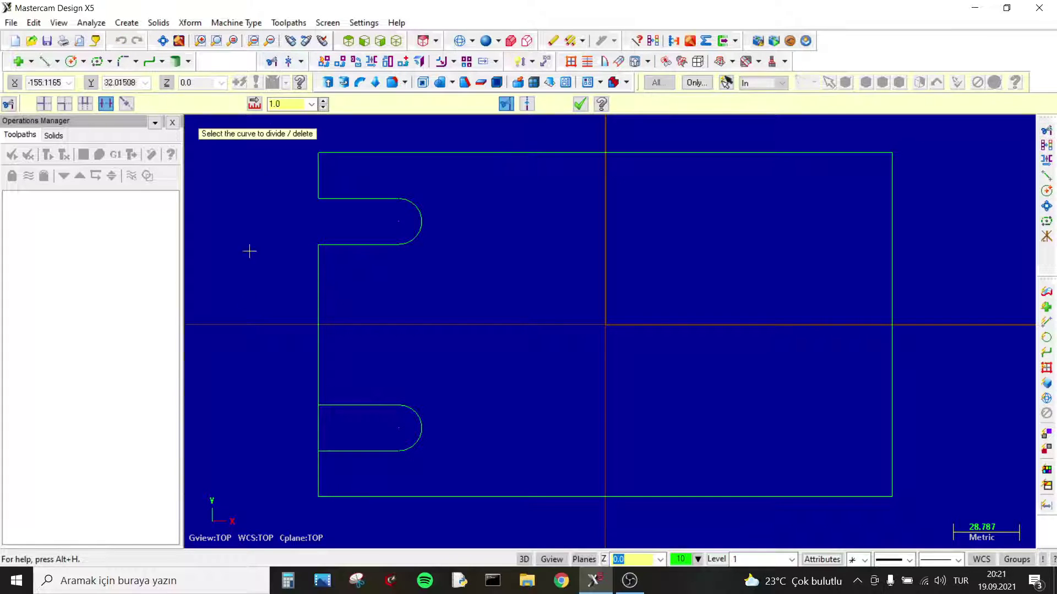
click(316, 413)
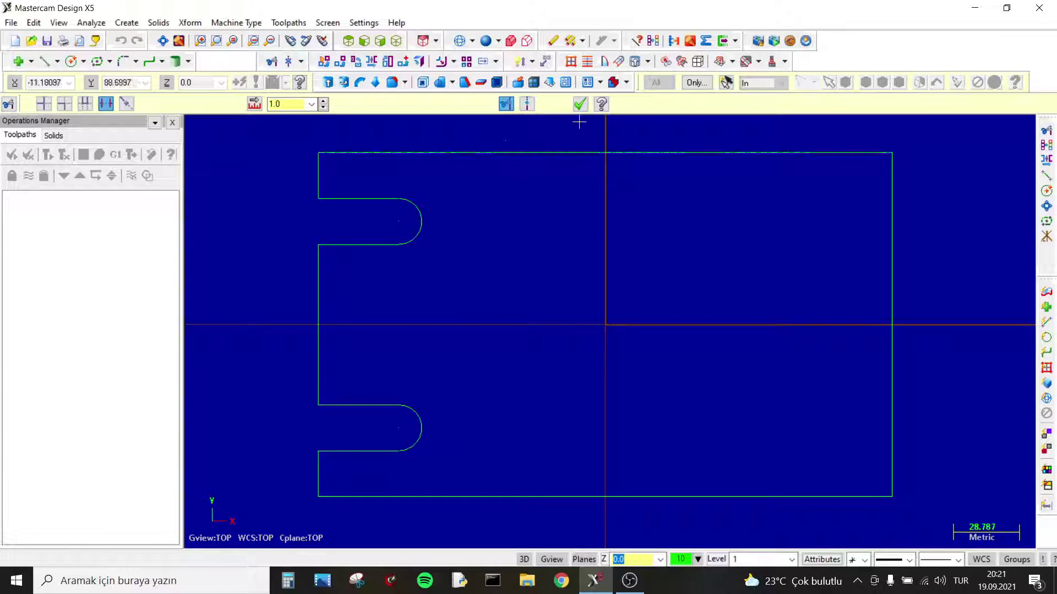
click(580, 104)
middle_drag(493, 269, 445, 207)
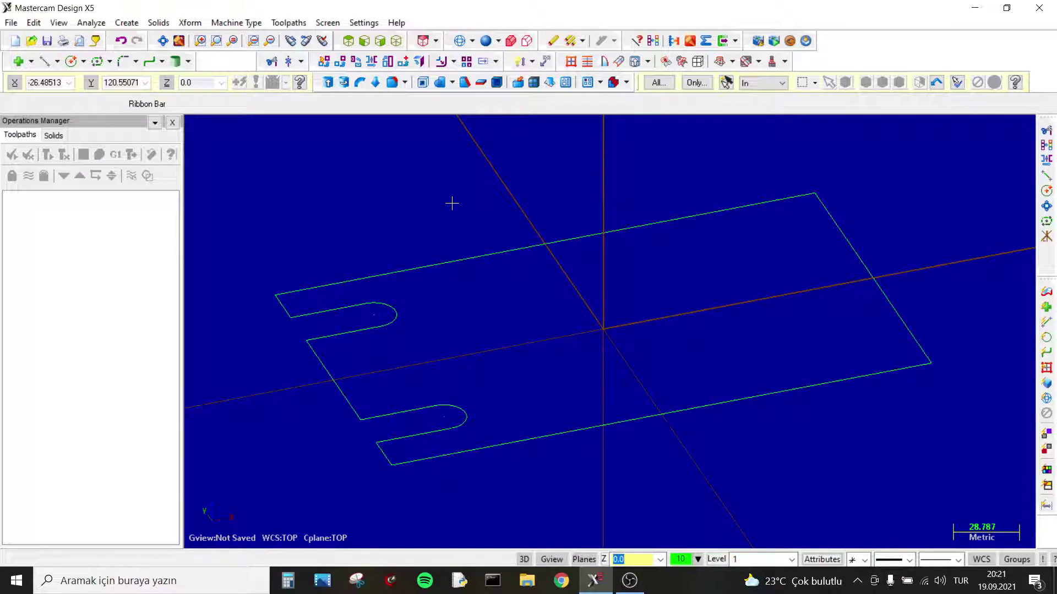
Try extruding the plate outline, inspecting the chain, then cancel both attempts.
click(158, 22)
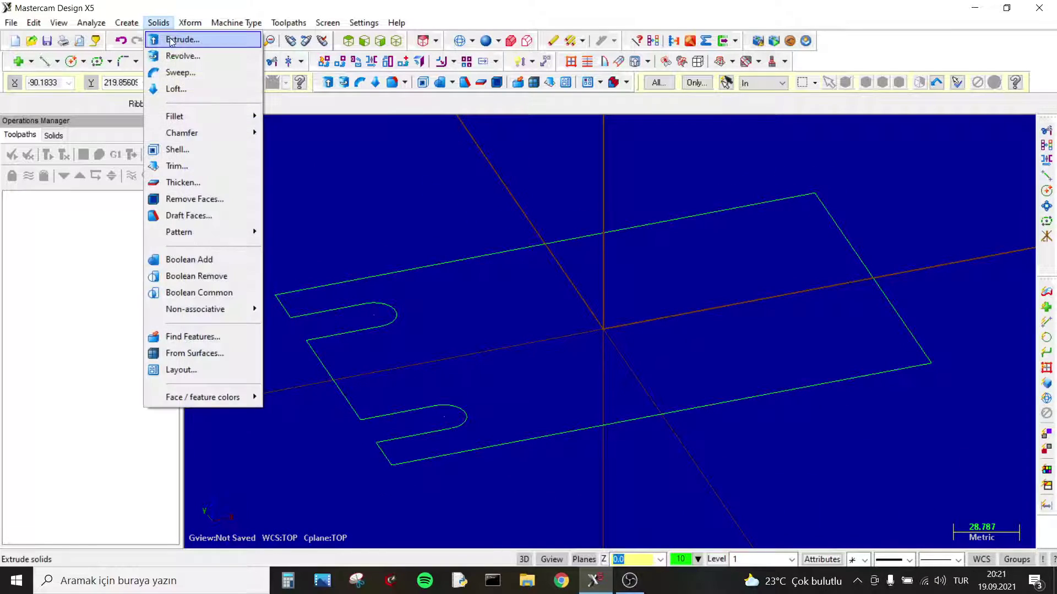
click(177, 38)
click(291, 304)
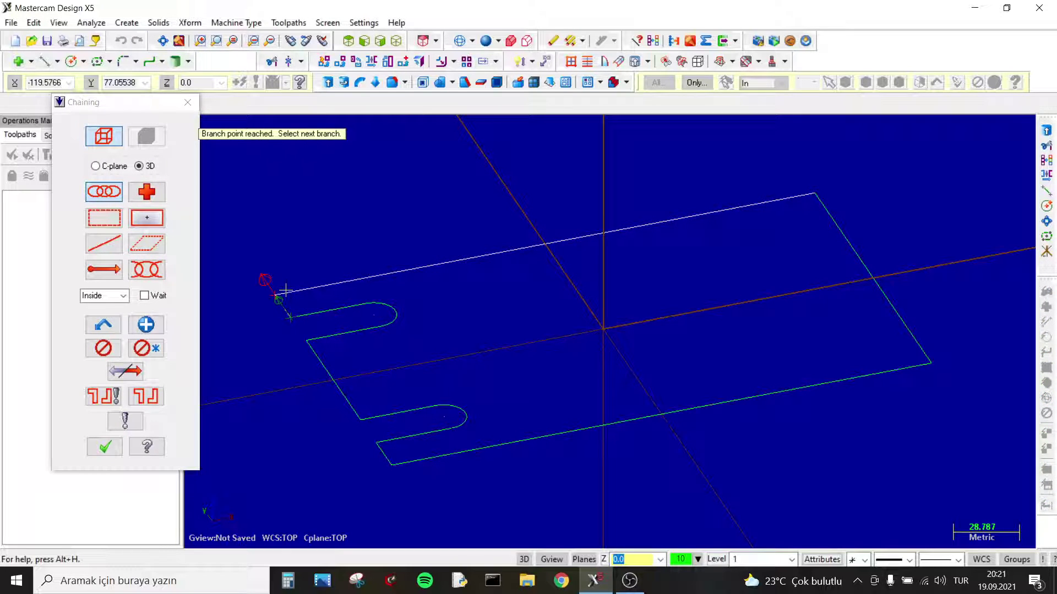
middle_drag(366, 274, 251, 272)
mouse_move(318, 297)
middle_down()
mouse_move(345, 319)
mouse_move(337, 304)
middle_up()
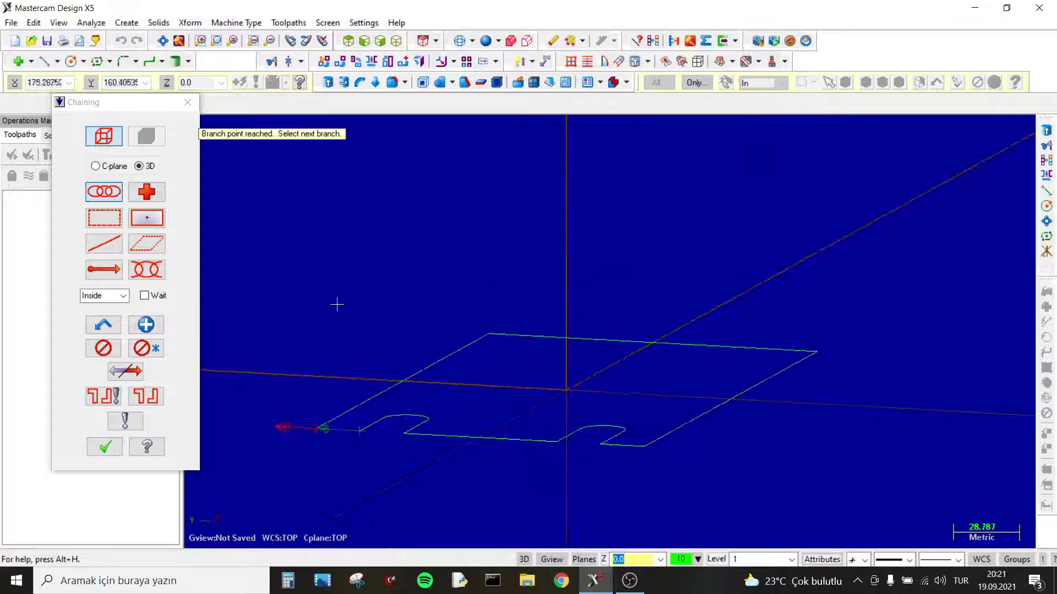
key(Escape)
click(186, 22)
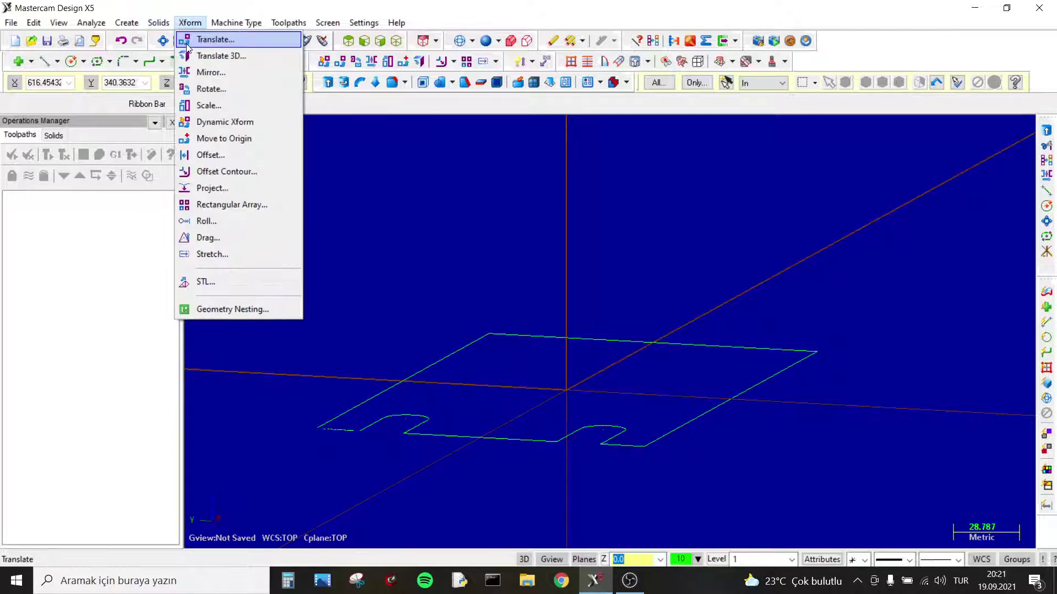
click(171, 38)
click(359, 406)
mouse_move(359, 406)
middle_down()
mouse_move(333, 318)
mouse_move(342, 360)
middle_up()
key(Escape)
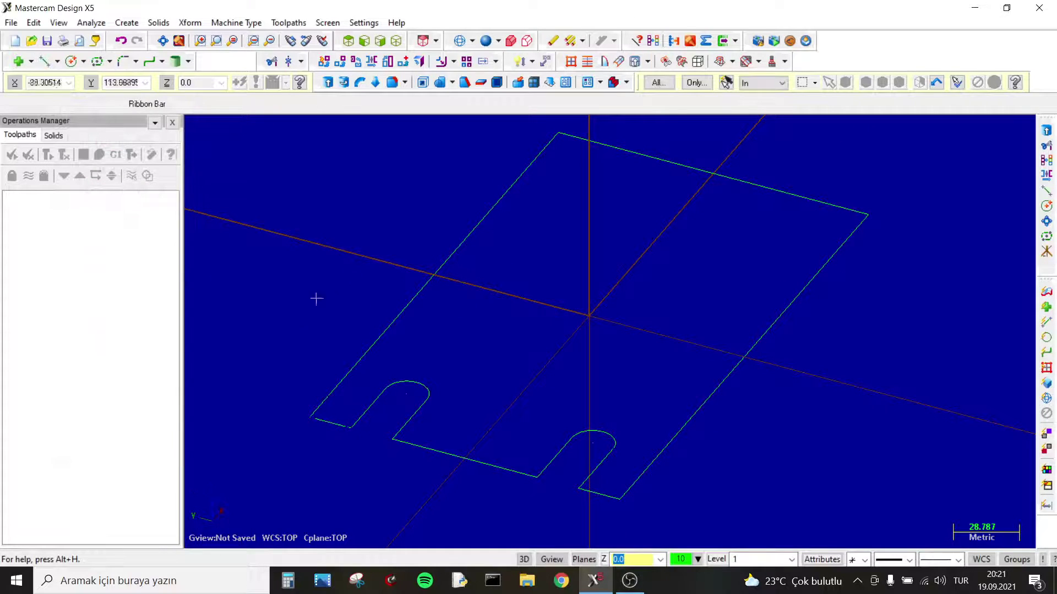
Delete the stray short edge at the plate's bottom-left.
drag(327, 455, 365, 463)
key(Delete)
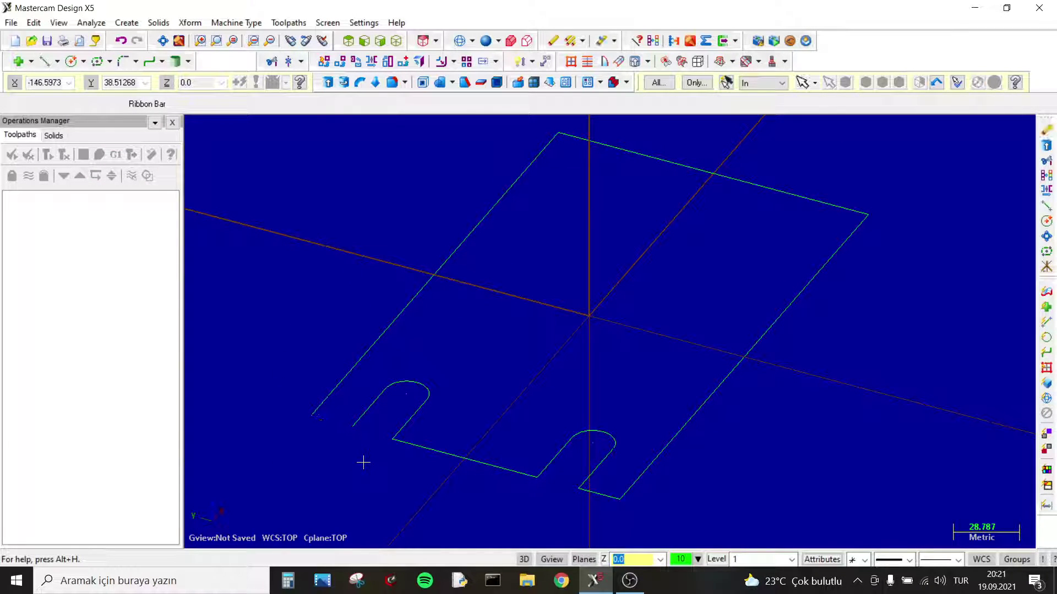
mouse_move(374, 462)
middle_down()
mouse_move(356, 441)
mouse_move(356, 418)
mouse_move(410, 406)
middle_up()
scroll(365, 396, up, 1)
key(ctrl+z)
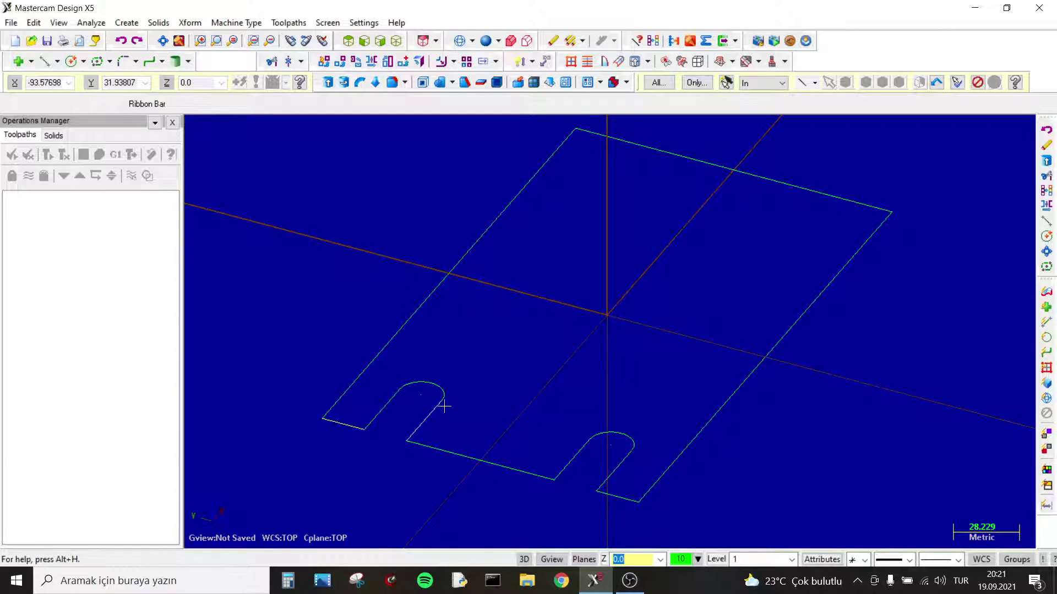
key(Delete)
mouse_move(491, 389)
middle_down()
mouse_move(380, 361)
mouse_move(493, 370)
mouse_move(478, 364)
middle_up()
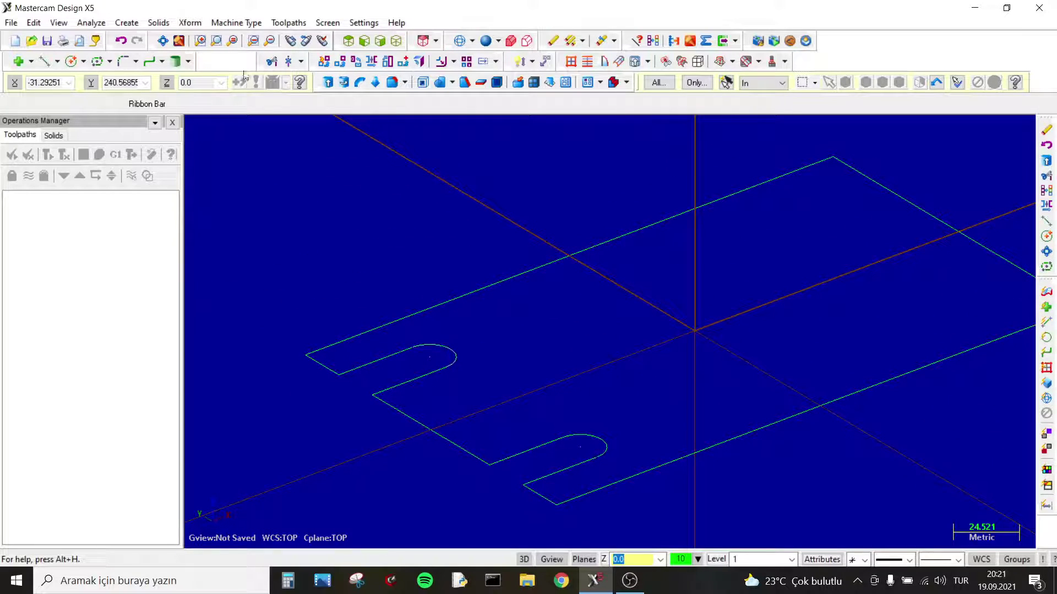
Extrude the slotted plate outline into a 2-thick solid.
click(159, 23)
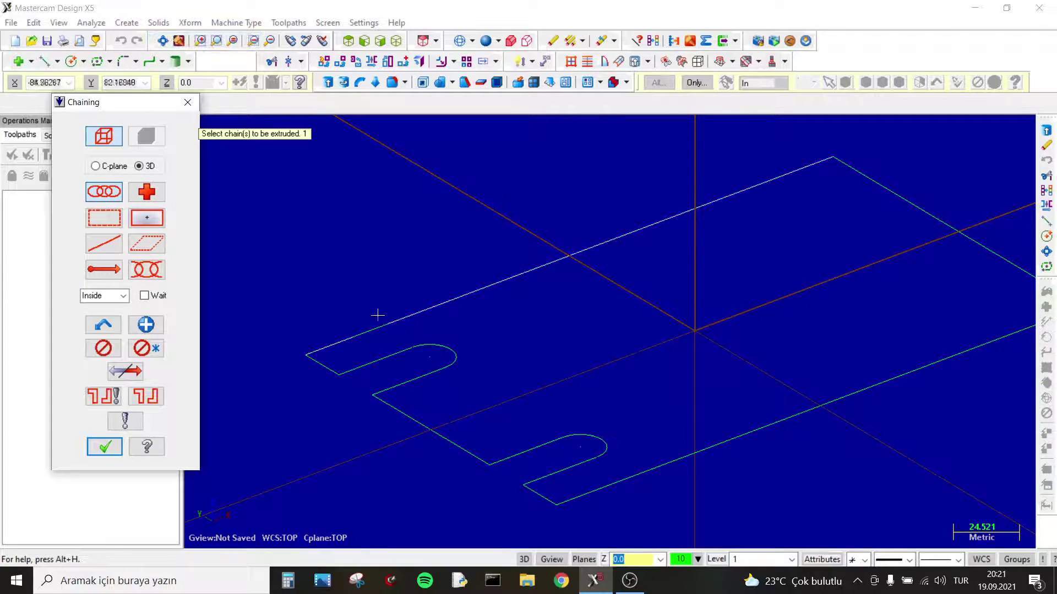
click(377, 319)
key(Return)
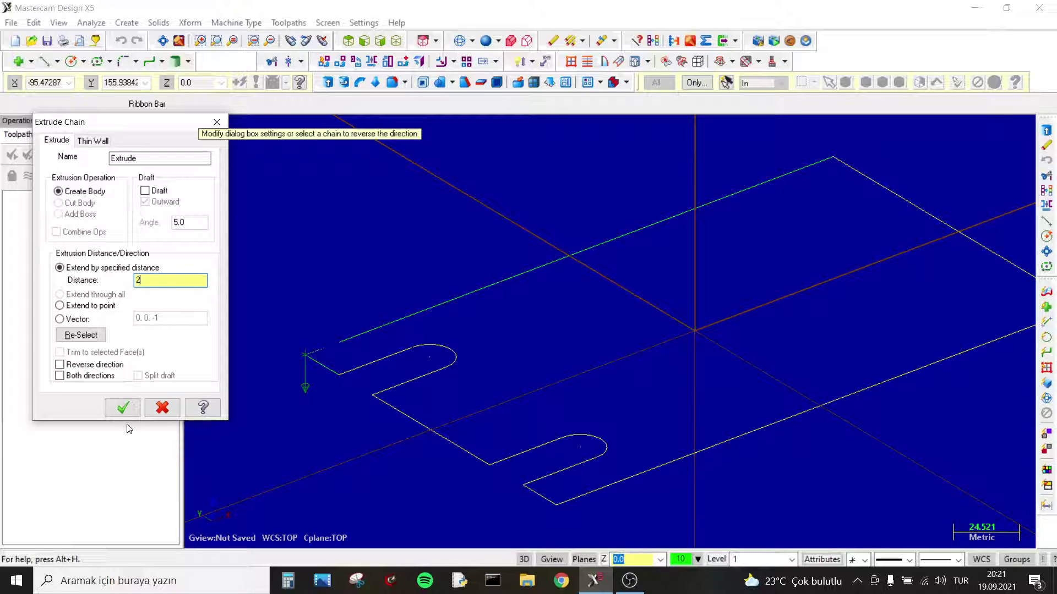
click(124, 408)
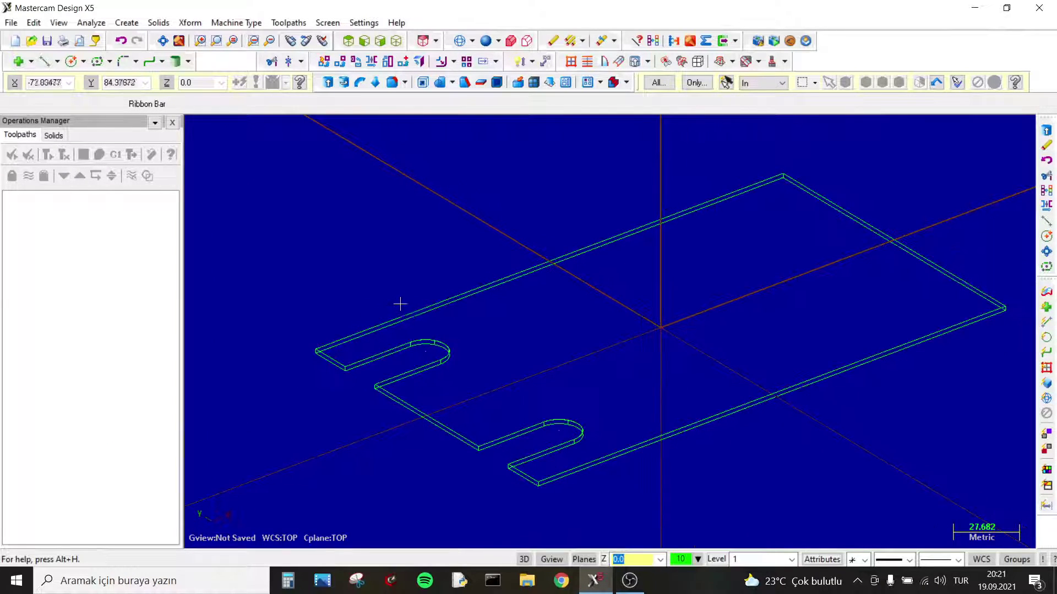
middle_drag(401, 303, 428, 300)
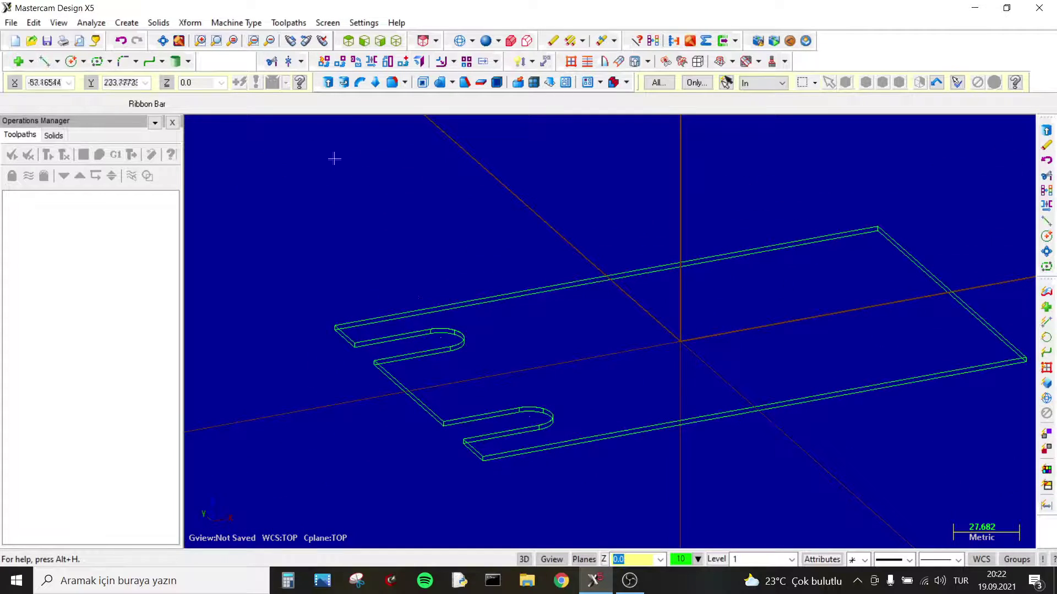
click(348, 42)
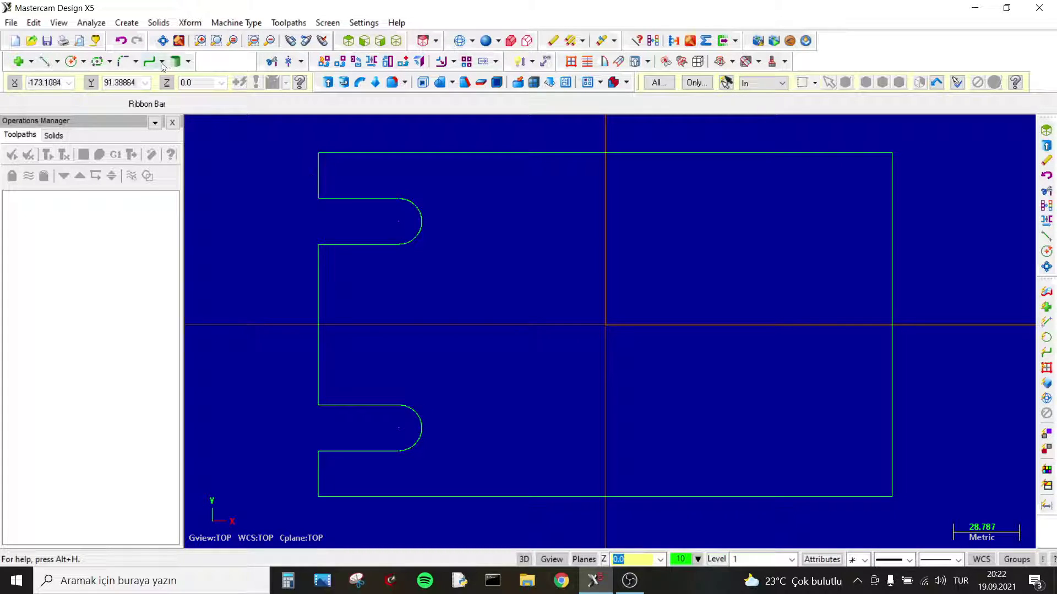
Draw a 90 × 45 rectangle centred on the plate between the slots.
click(109, 62)
click(148, 97)
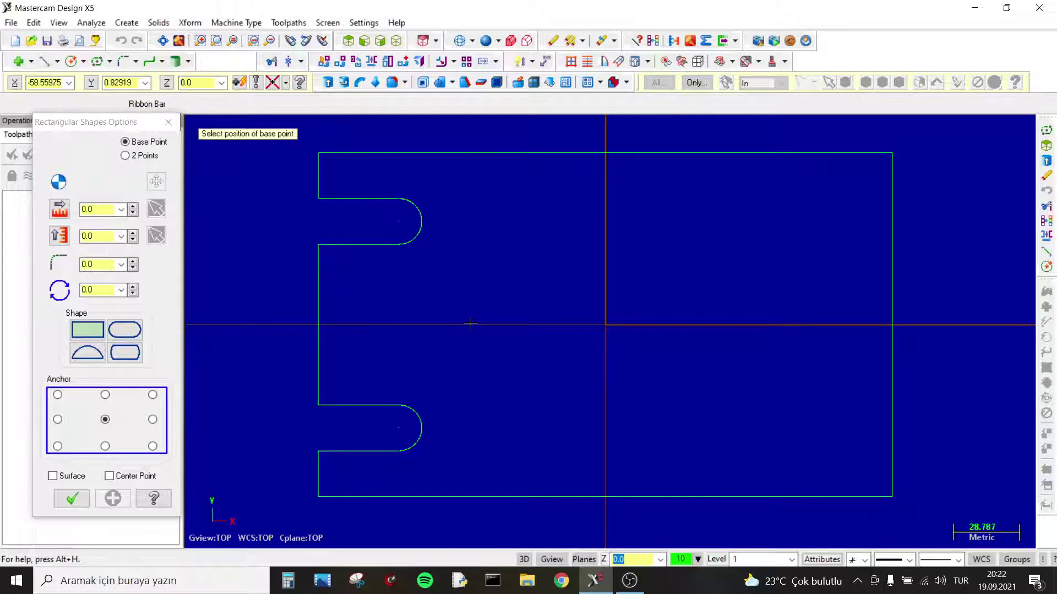
click(470, 324)
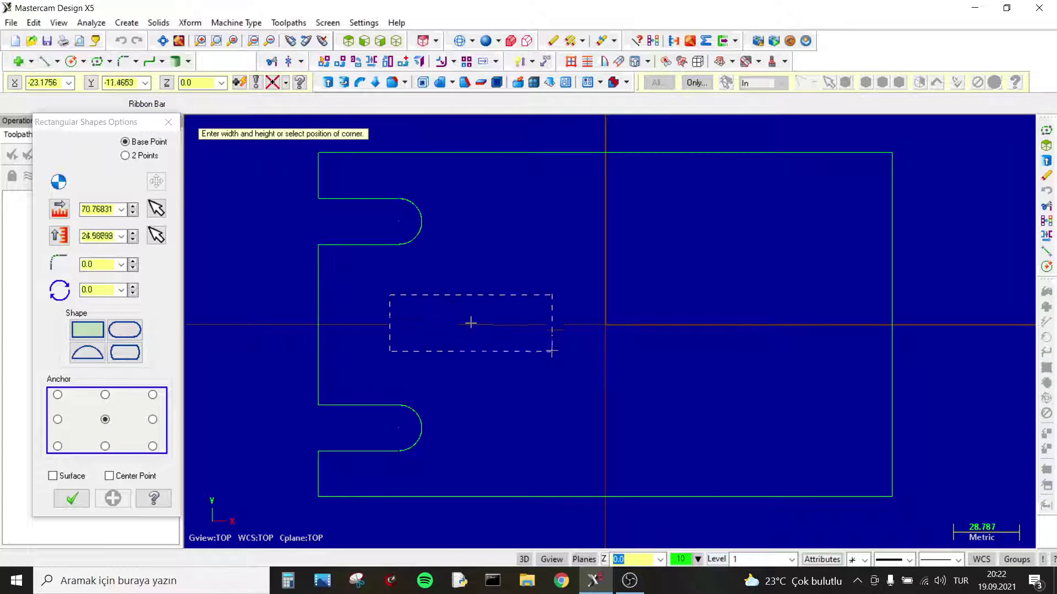
click(580, 378)
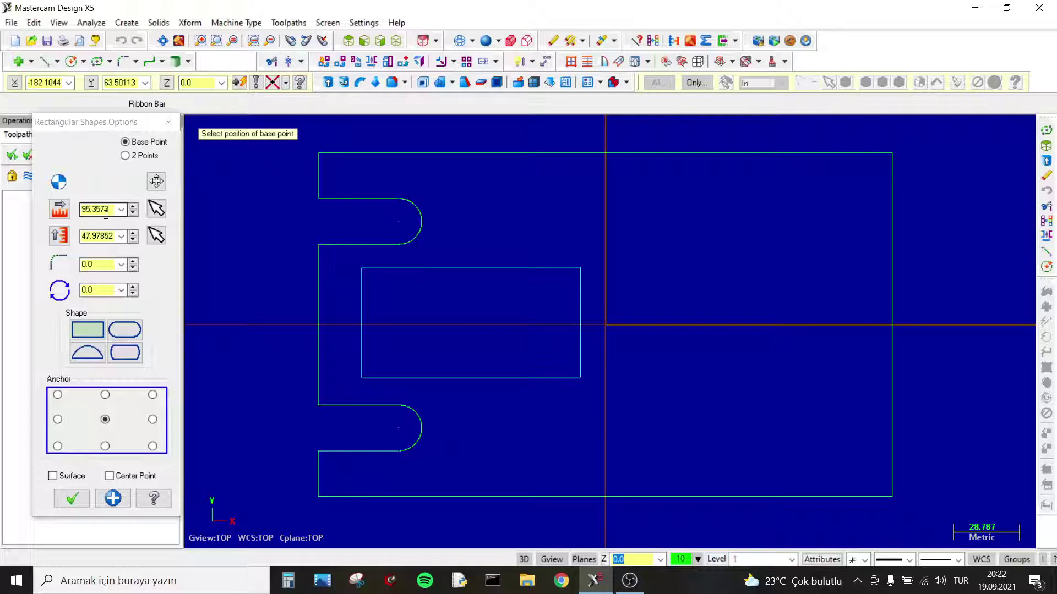
click(105, 211)
text(90)
key(Return)
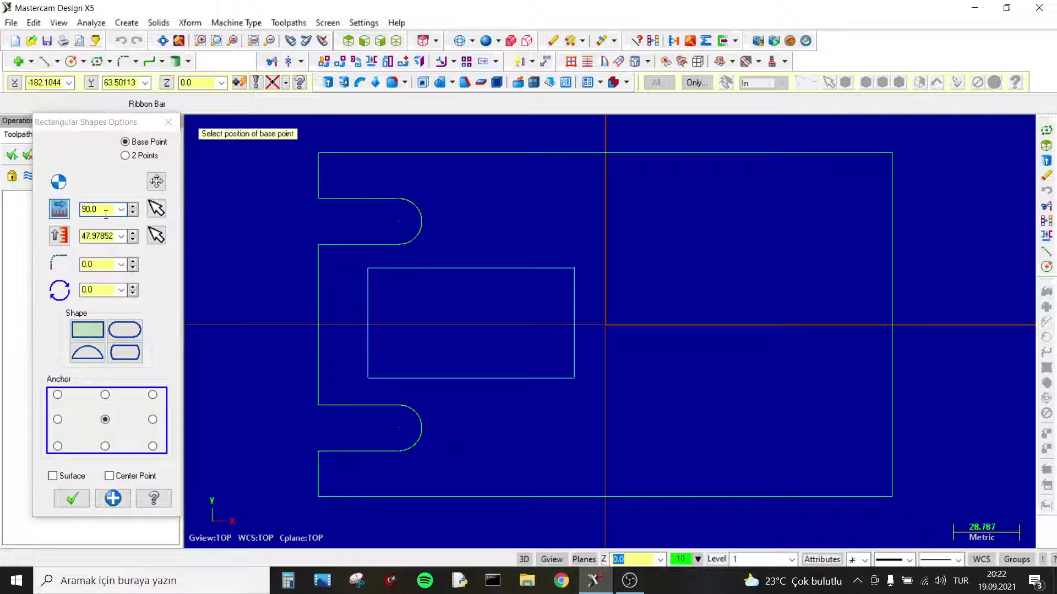
click(99, 236)
text(45)
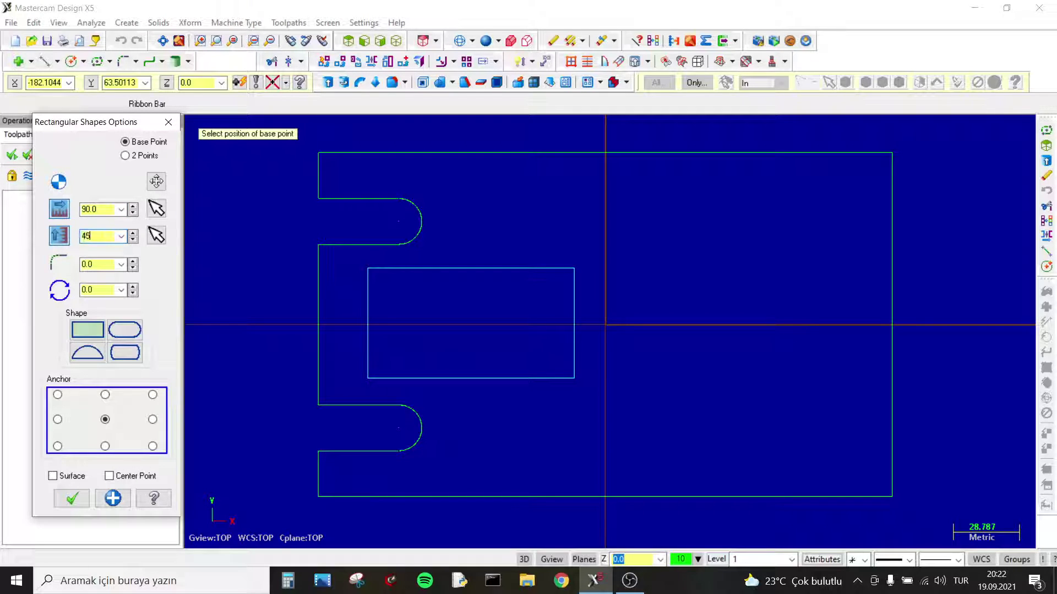
key(Return)
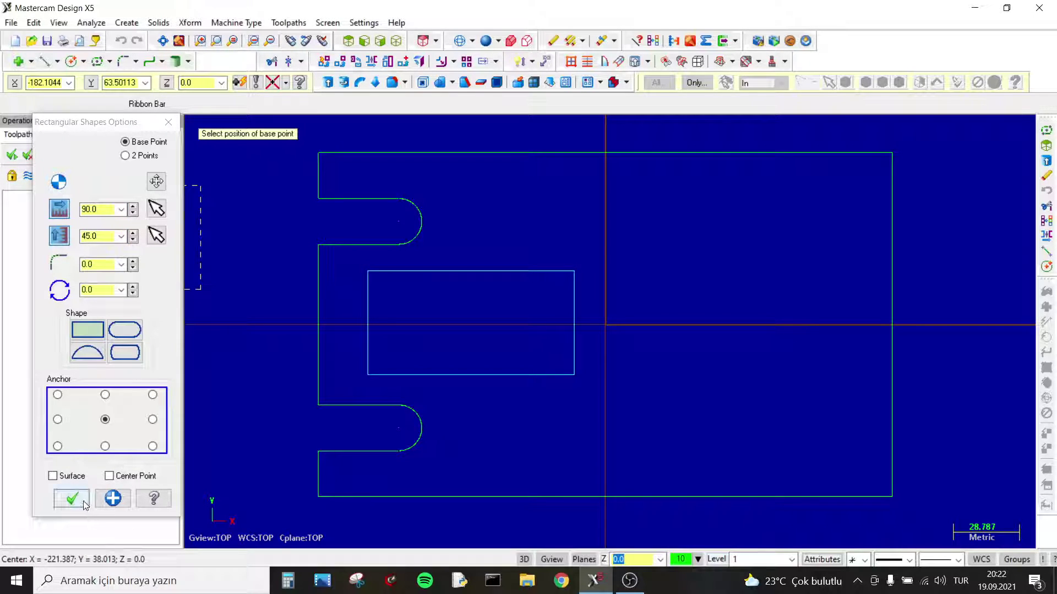
click(85, 503)
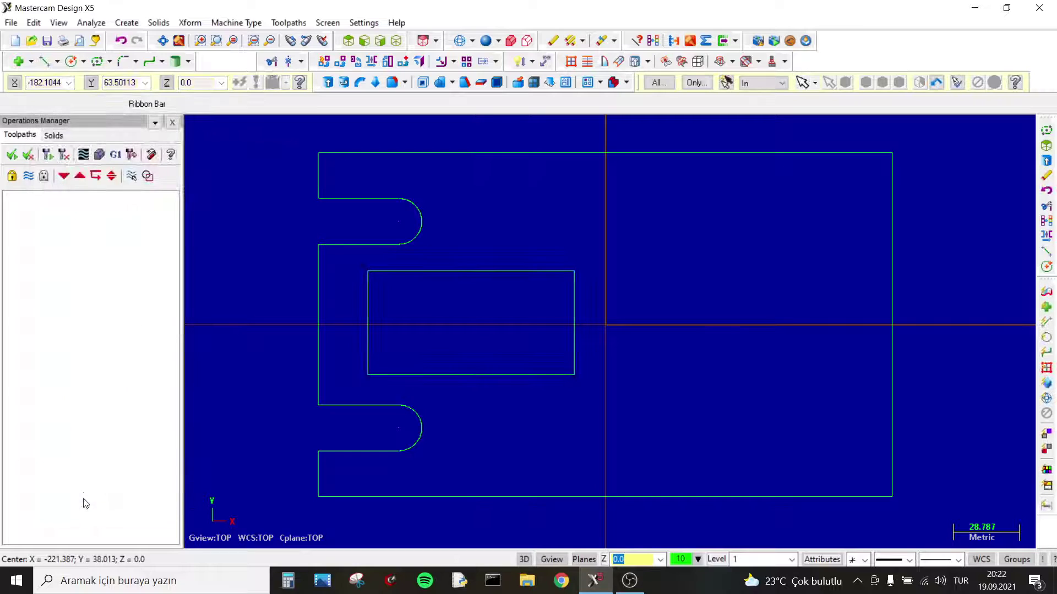
Inspect the part shaded and in wireframe from tilted and top views.
click(486, 42)
middle_drag(484, 132, 405, 175)
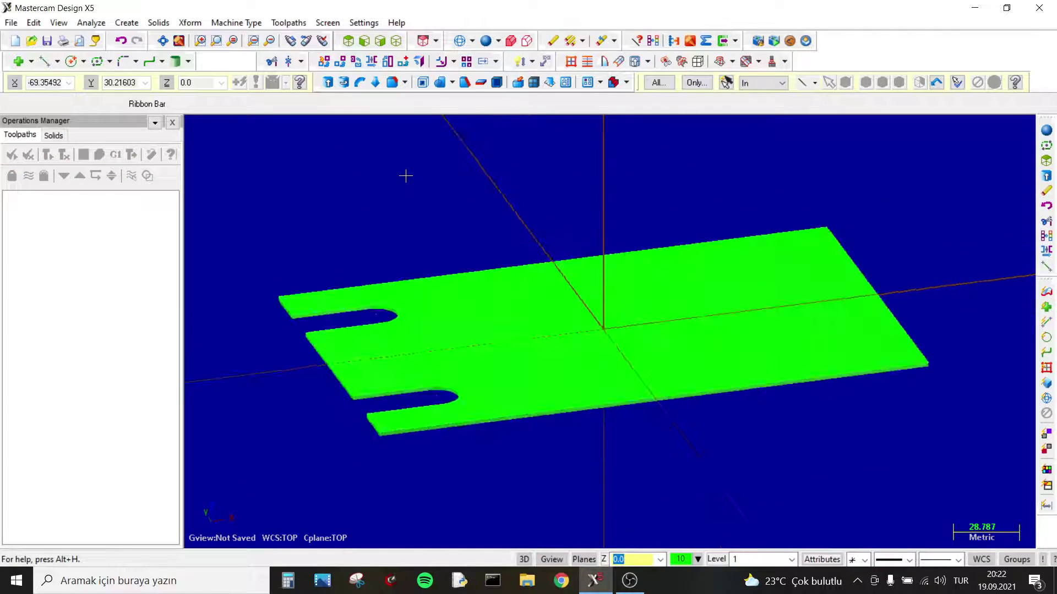
click(462, 43)
middle_drag(440, 214, 339, 114)
click(346, 42)
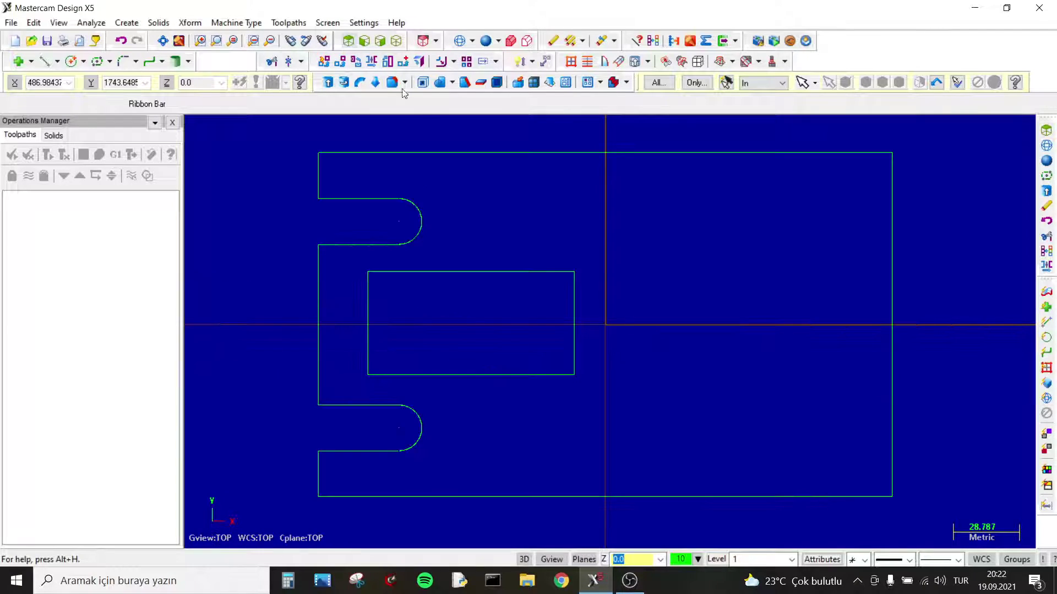
middle_drag(407, 160, 359, 130)
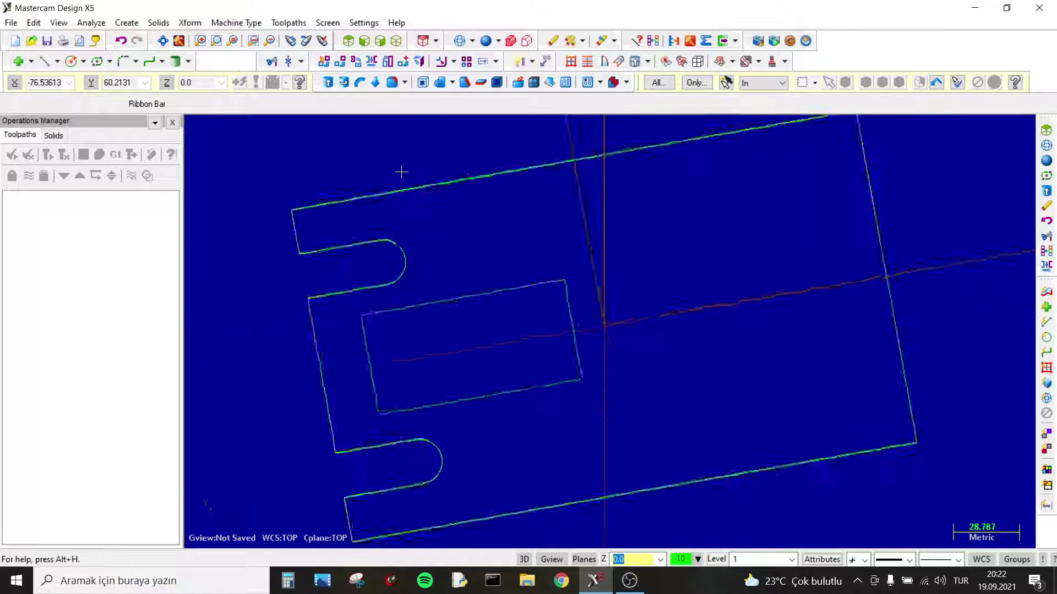
Extrude the 90 × 45 rectangle 8 units into a solid block.
click(159, 23)
click(165, 39)
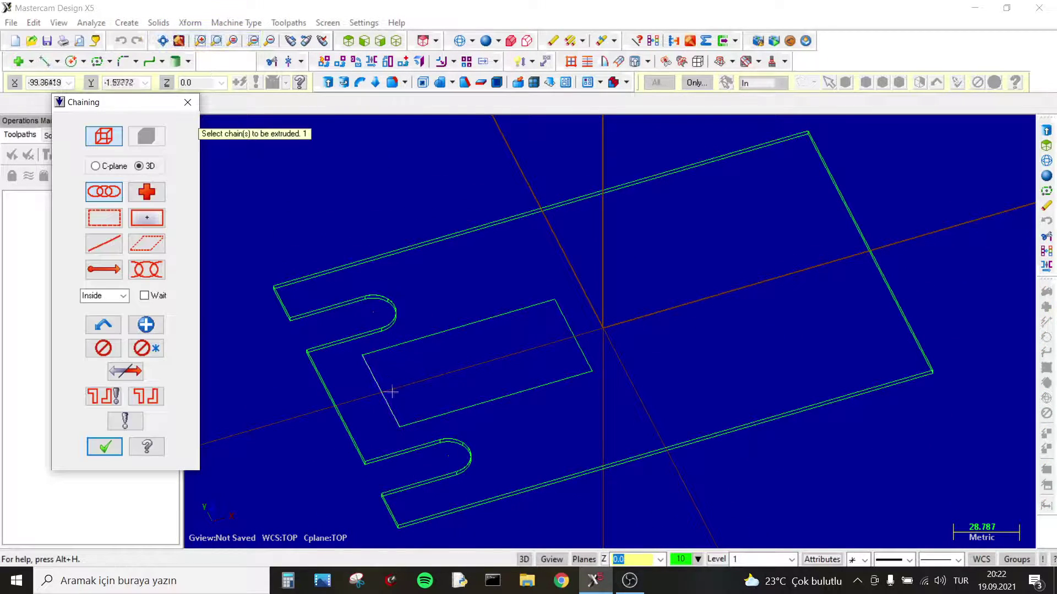
click(375, 376)
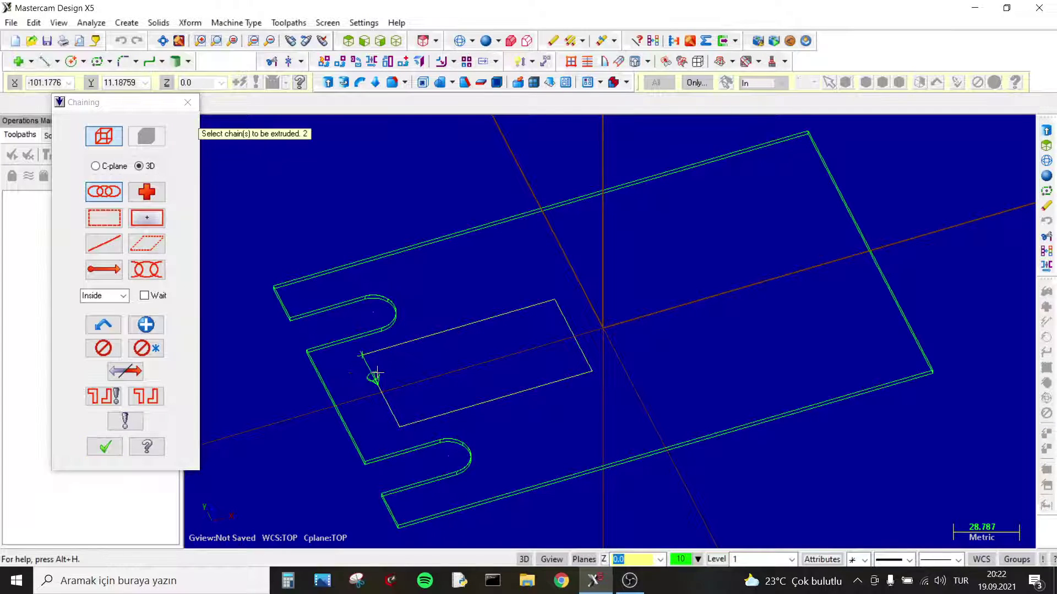
key(Return)
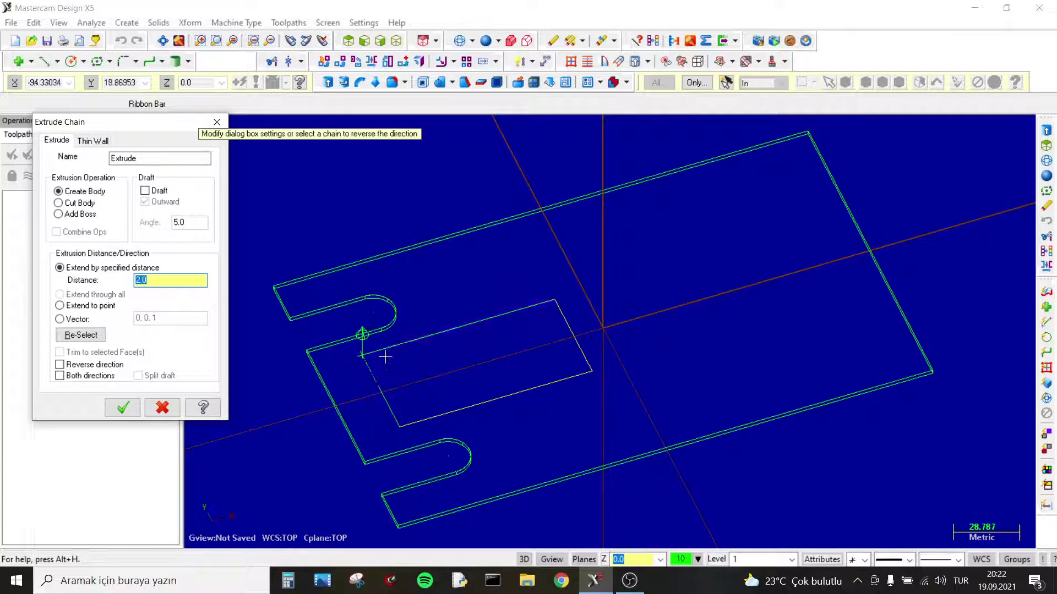
click(123, 408)
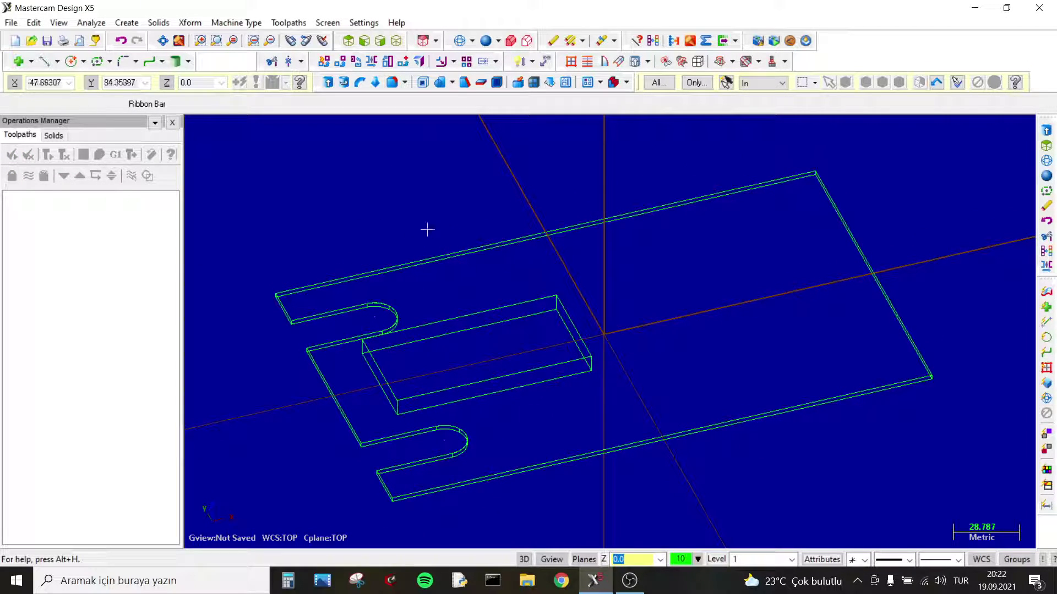
Draw a line across the block, then place an obround slot centred on the block.
click(44, 61)
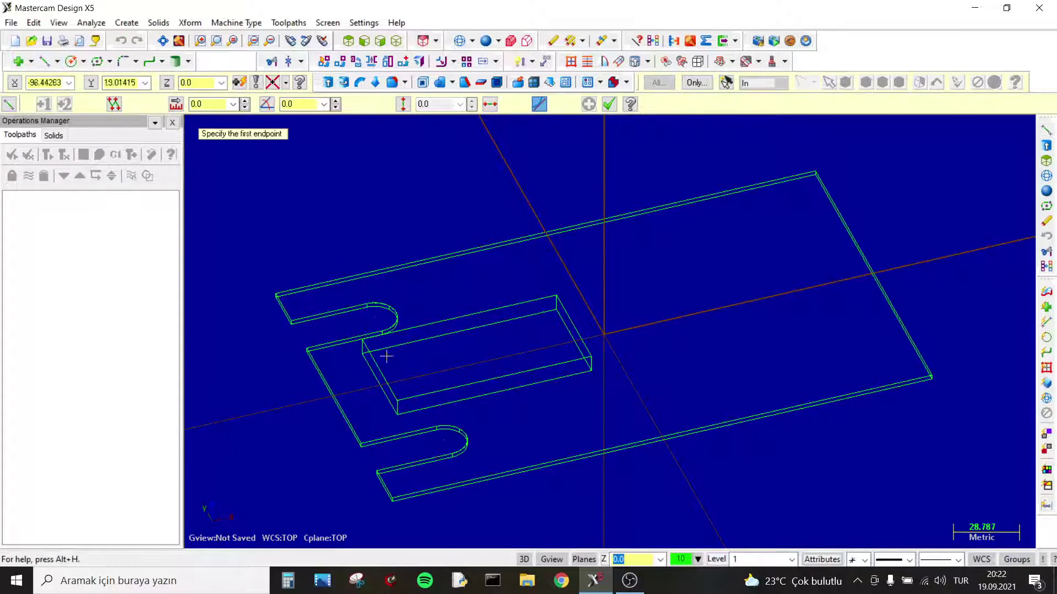
click(385, 365)
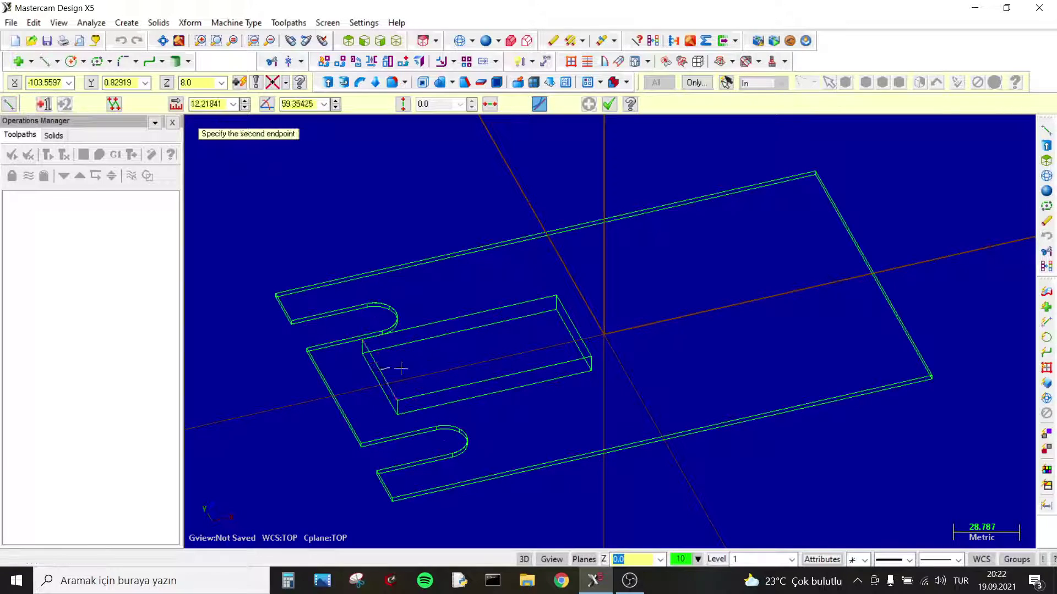
click(575, 330)
click(615, 103)
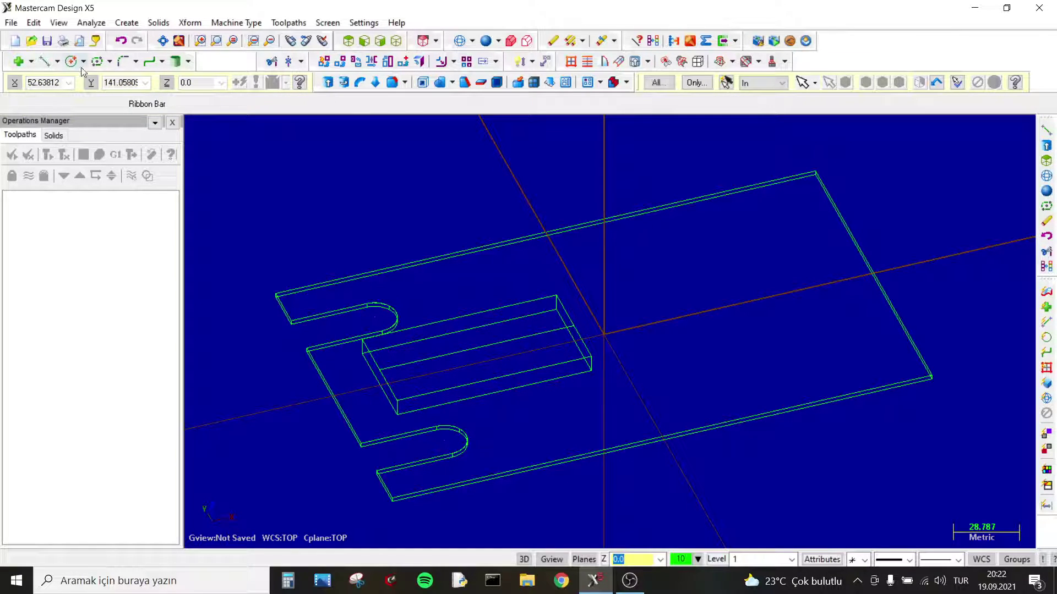
click(96, 61)
click(124, 330)
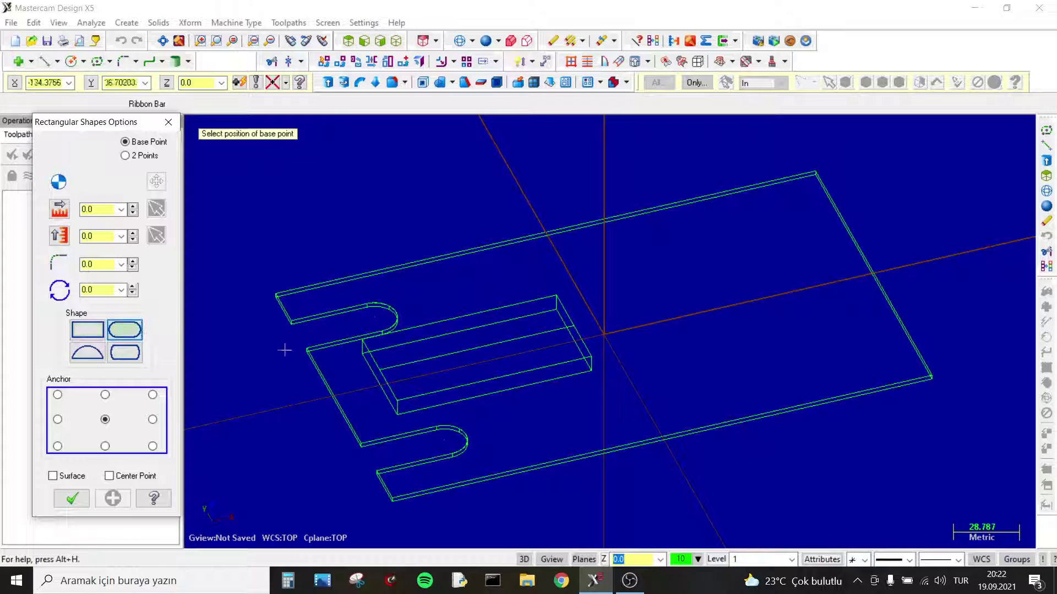
click(477, 347)
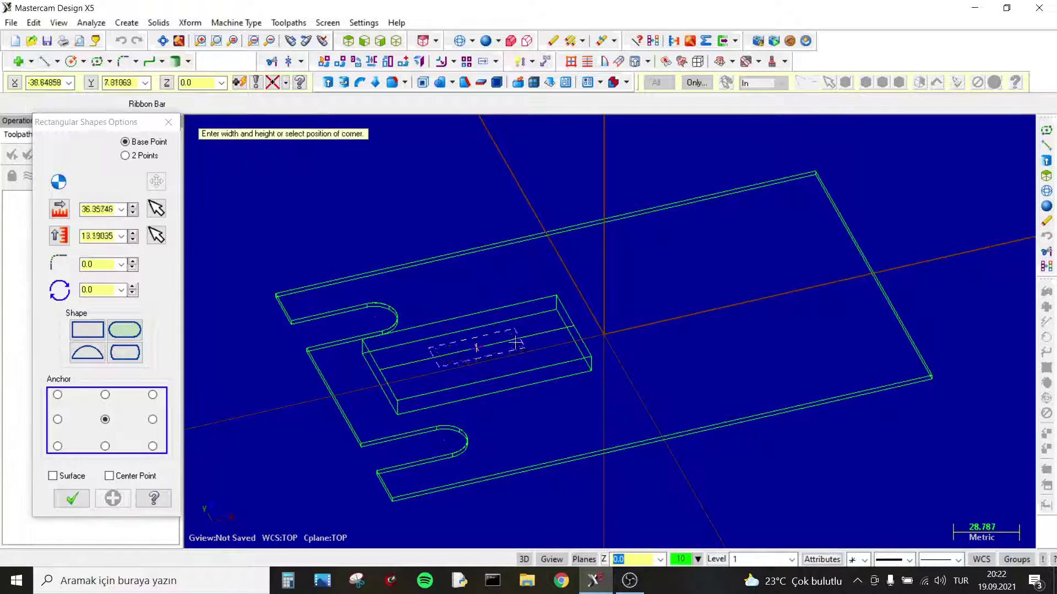
click(549, 360)
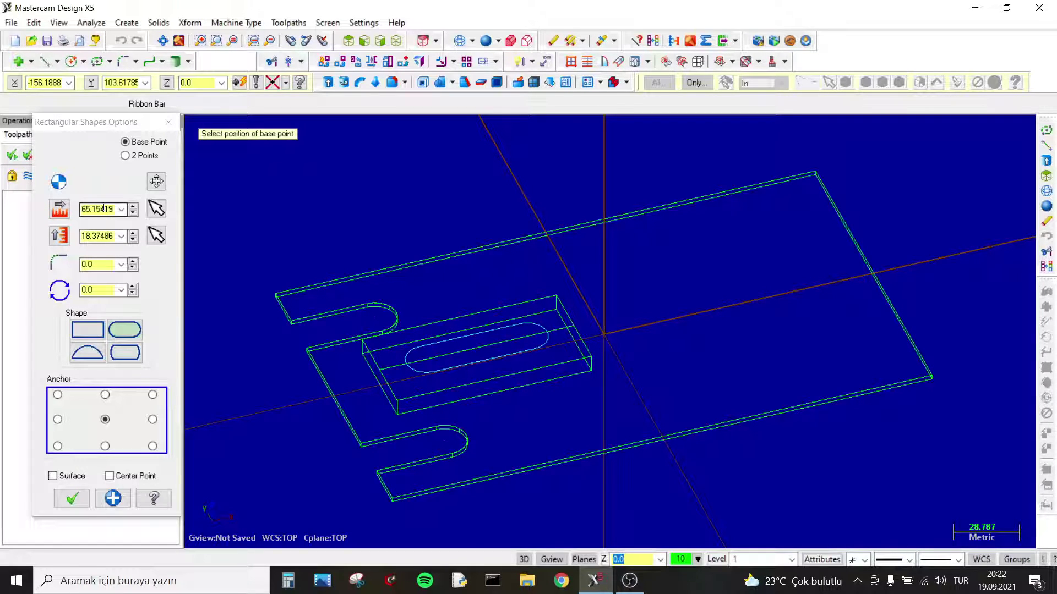
Set the obround to 75 wide by 35 high and commit it.
double_click(104, 208)
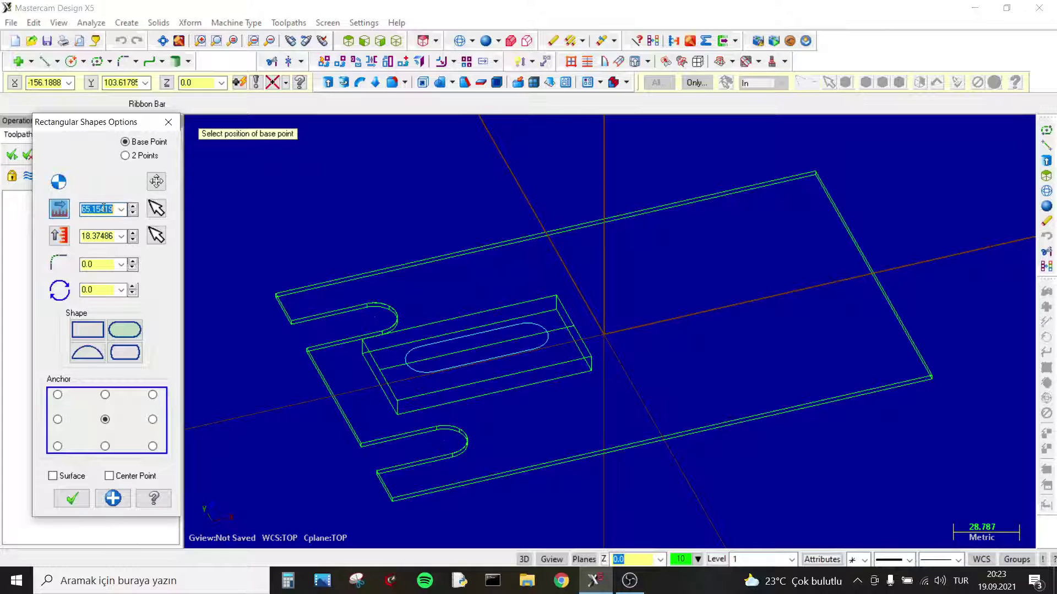
text(75)
key(Return)
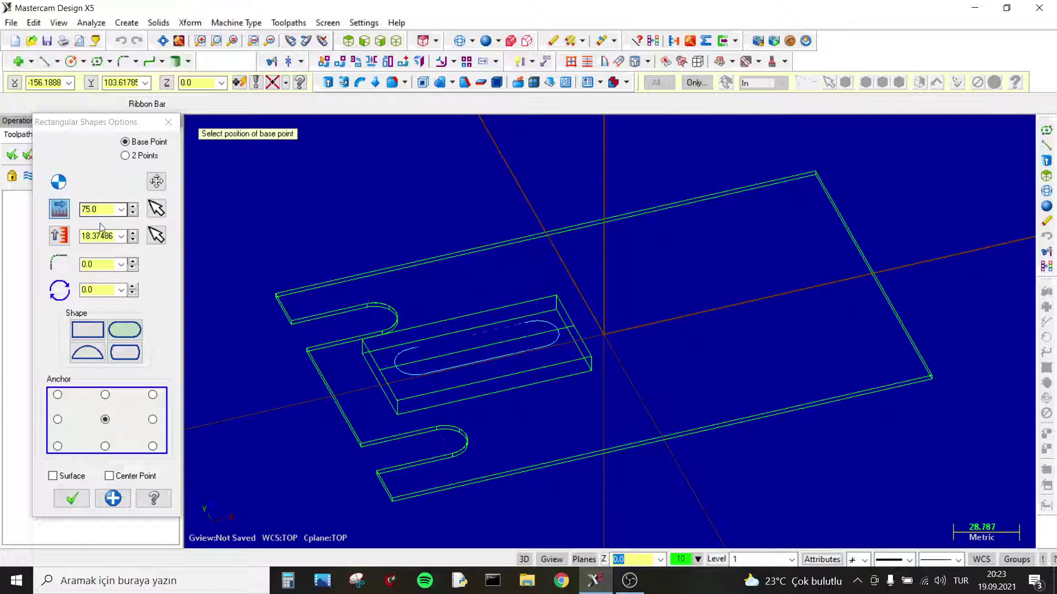
double_click(99, 236)
text(35)
key(Return)
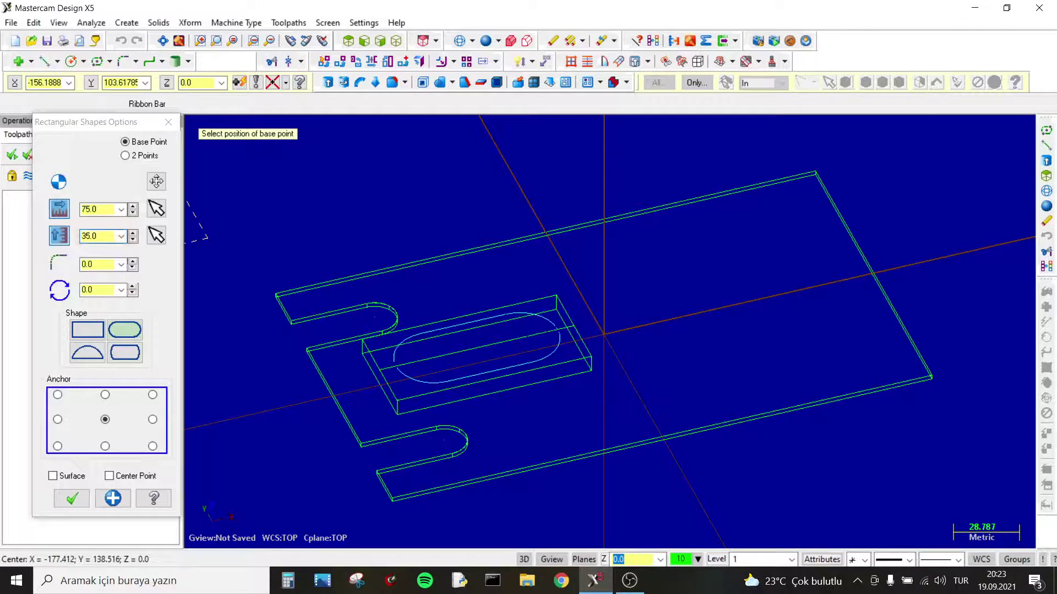
key(Return)
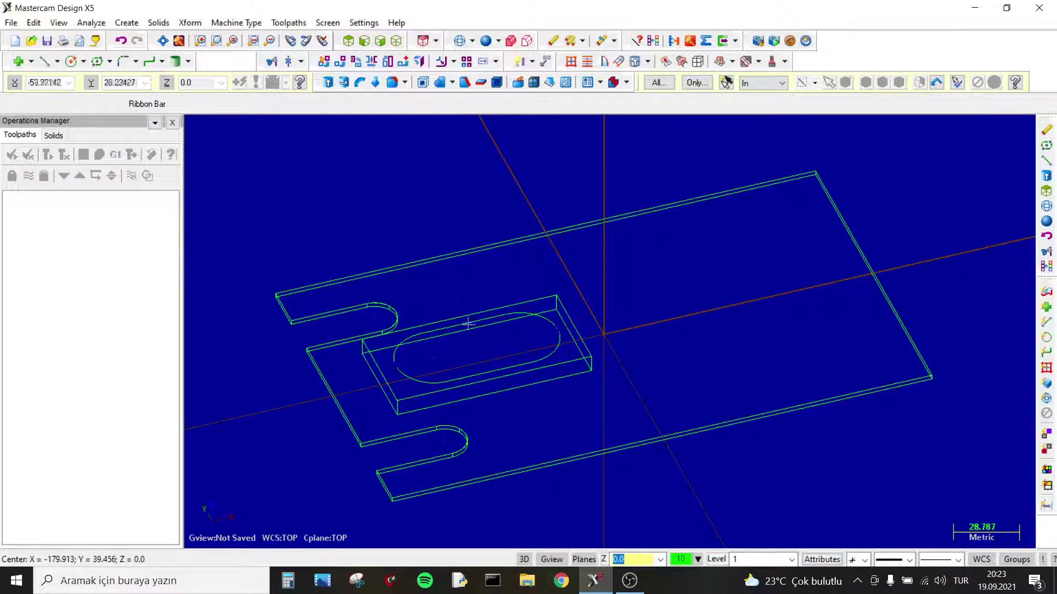
Extrude-cut the obround 4 deep into the raised block as a pocket.
middle_drag(468, 324, 436, 283)
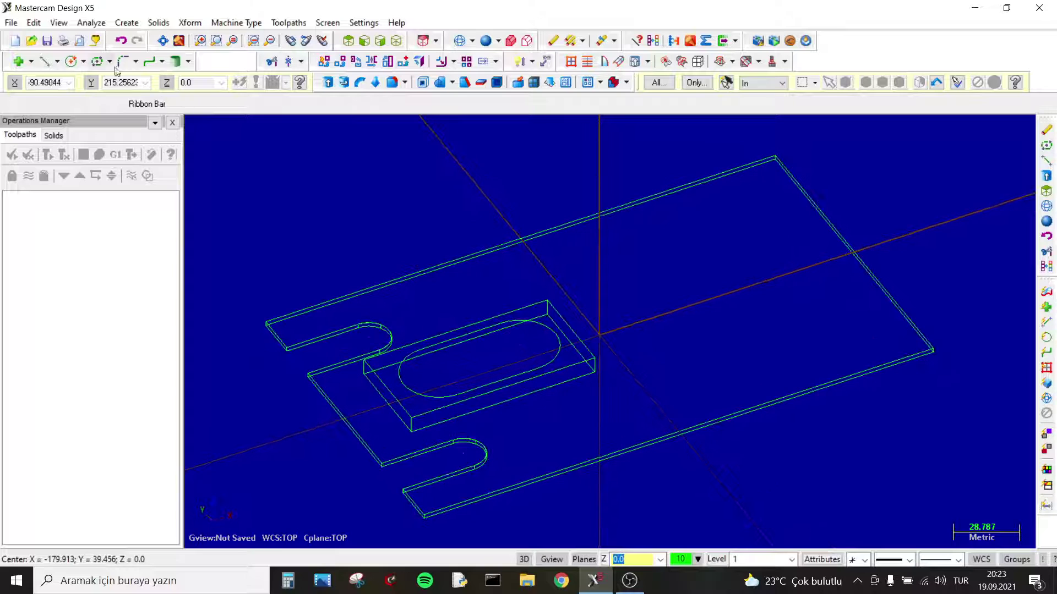
click(158, 23)
click(172, 36)
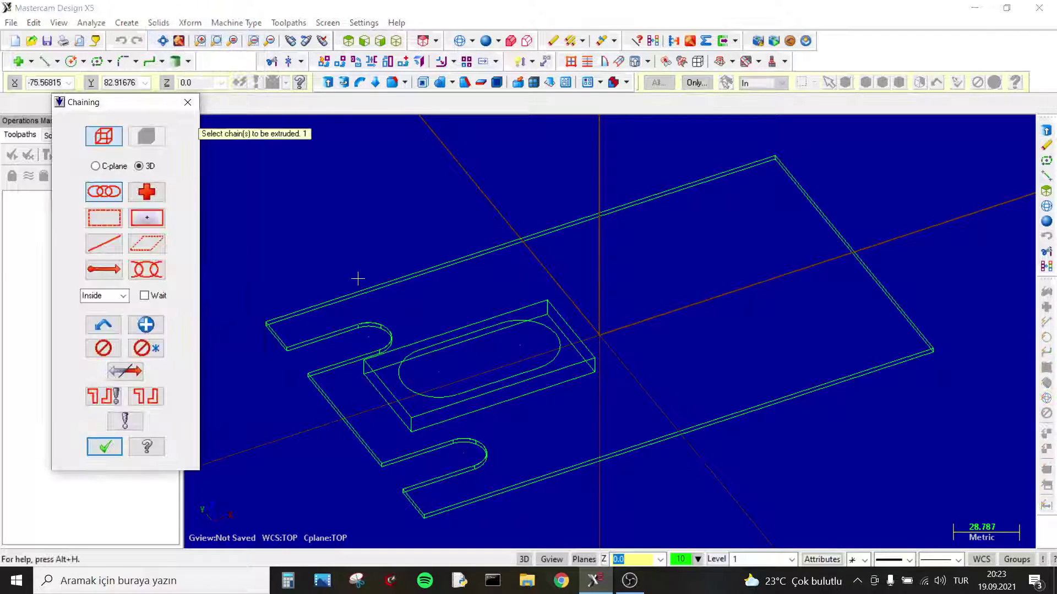
click(400, 366)
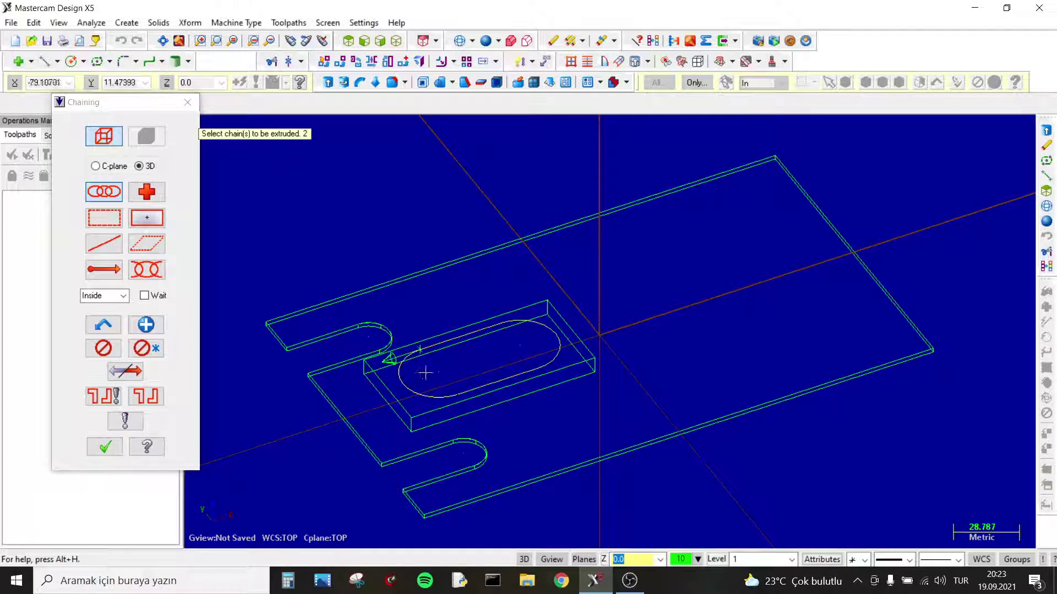
key(Return)
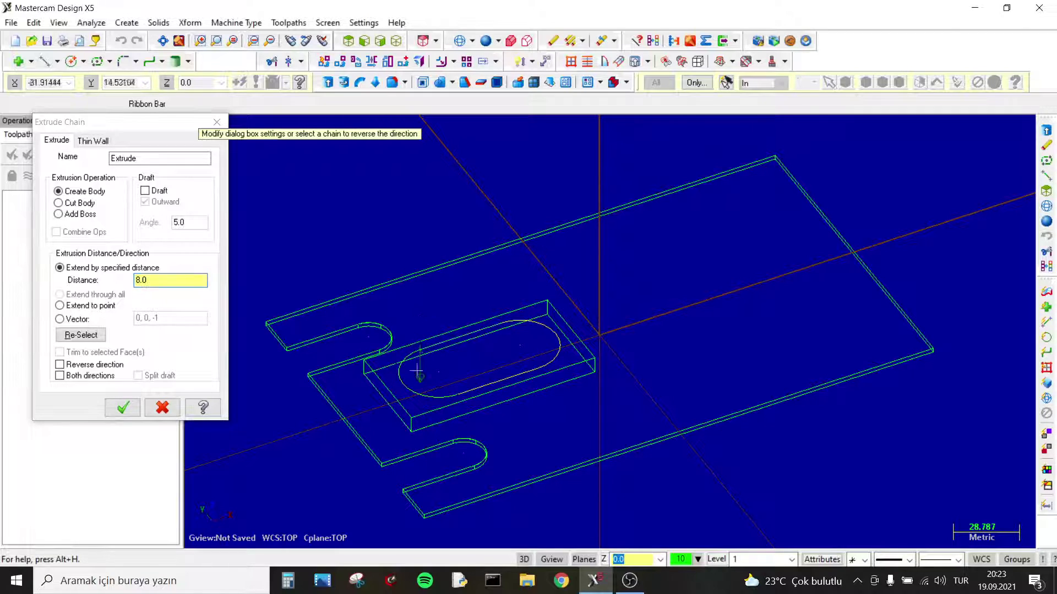
click(81, 205)
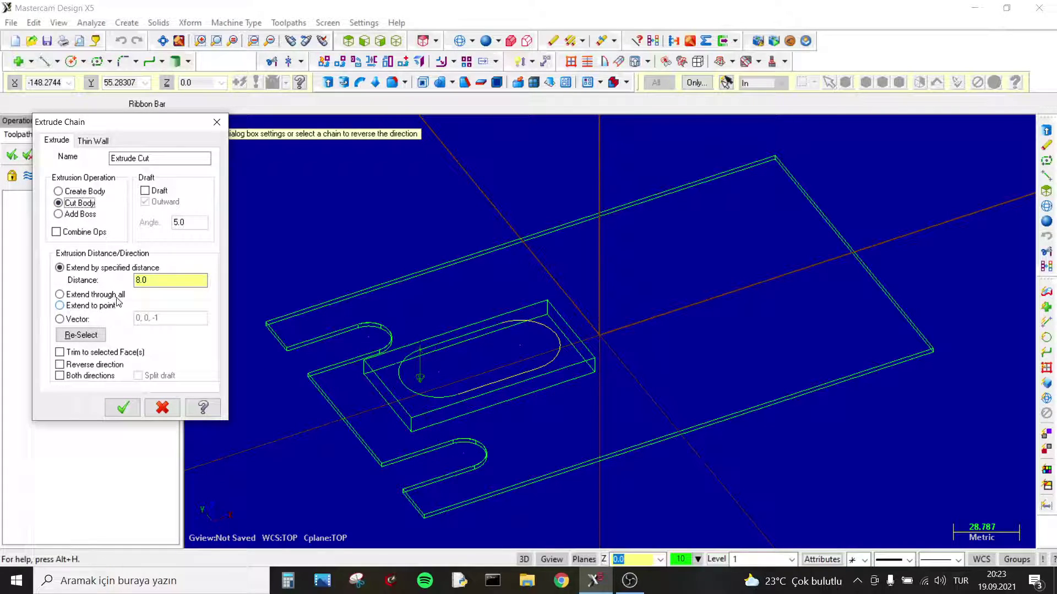
click(121, 295)
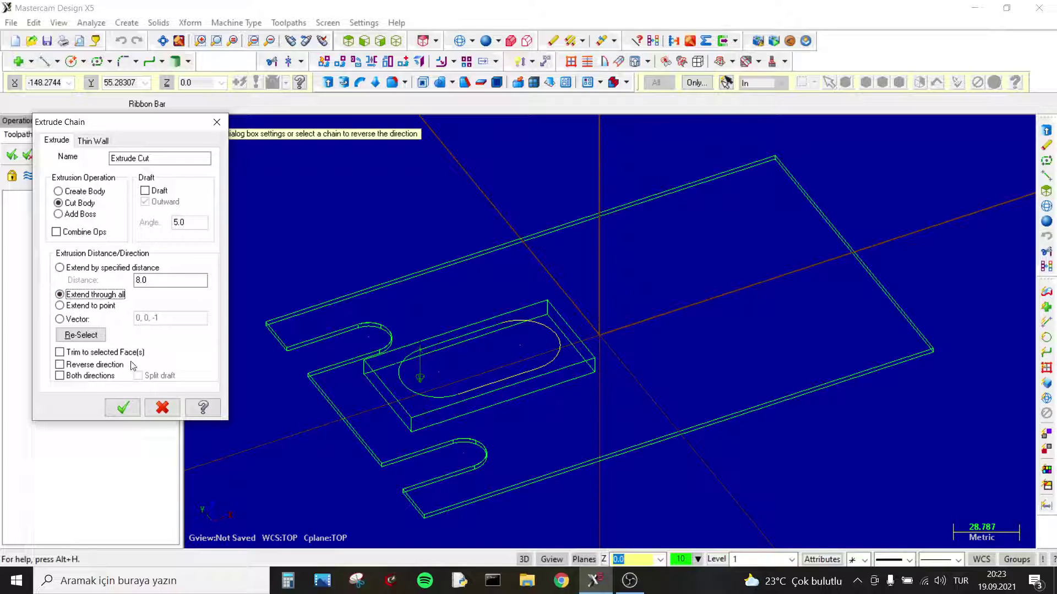
click(104, 268)
click(172, 281)
text(4)
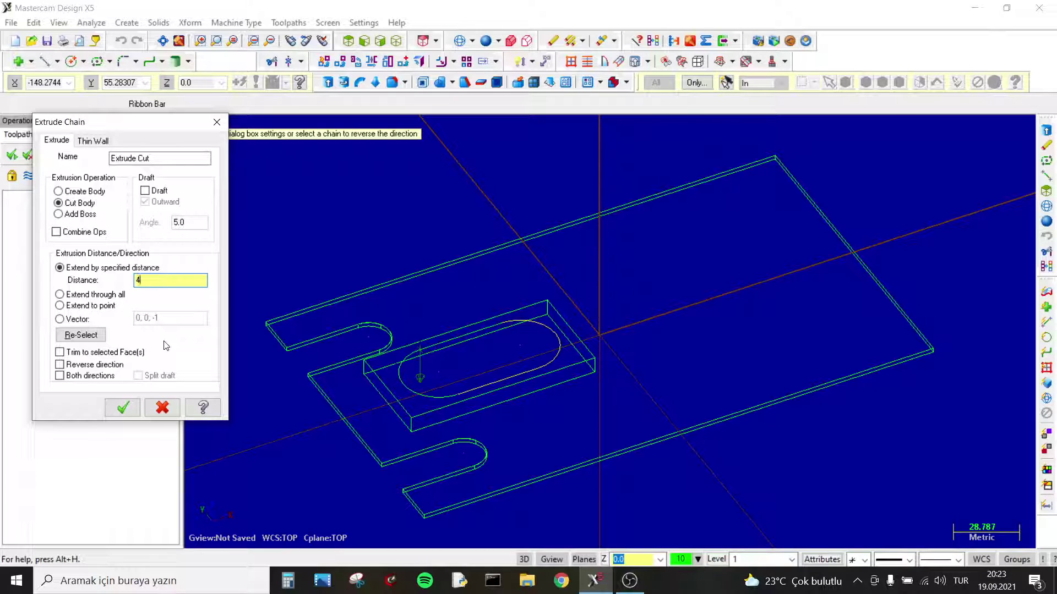
click(126, 405)
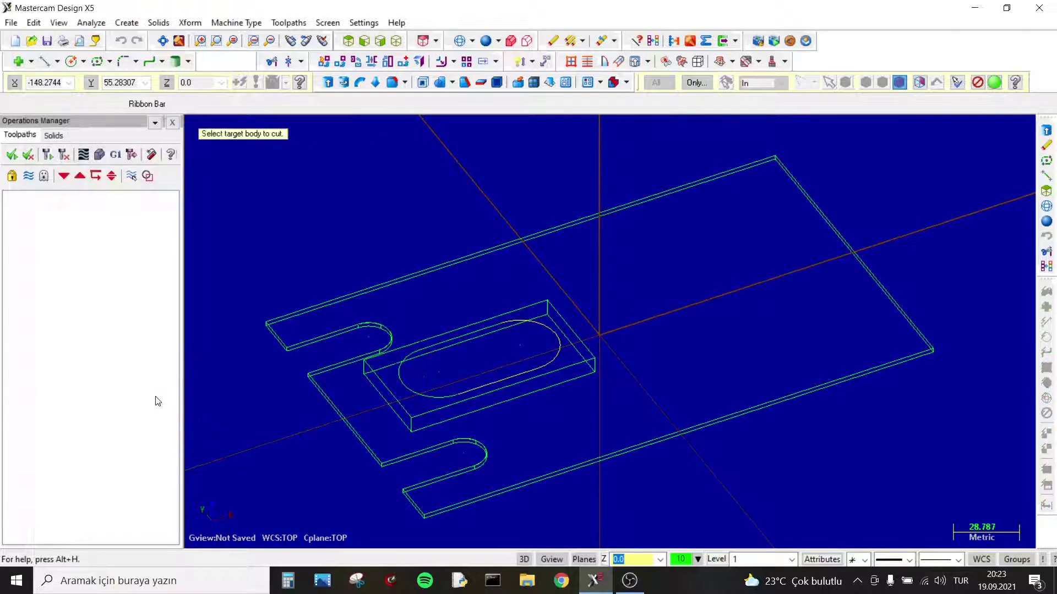
click(421, 402)
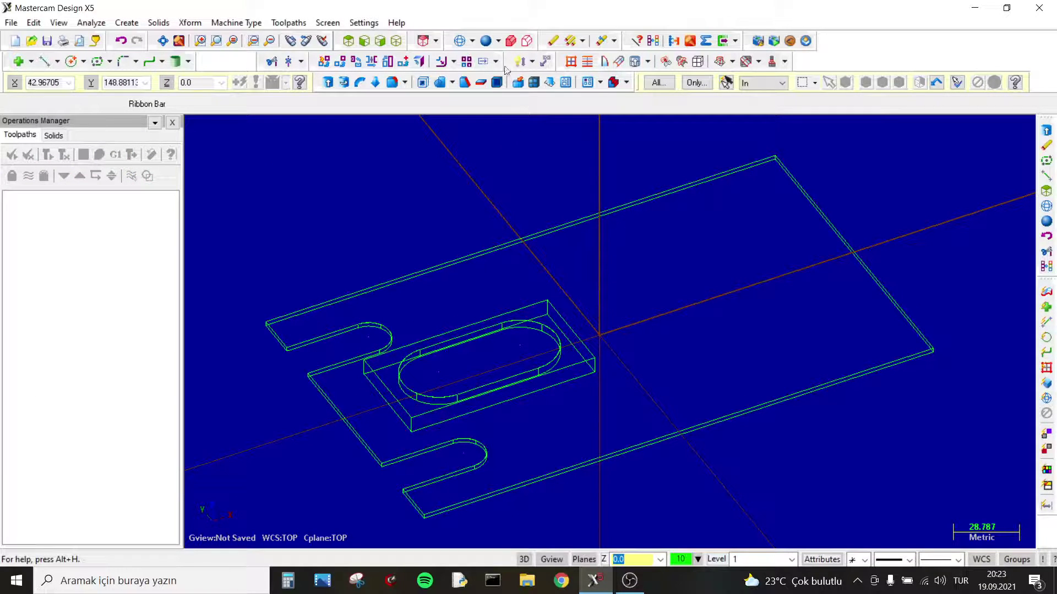
Preview the pocketed model shaded, then return to wireframe.
click(485, 40)
mouse_move(486, 214)
middle_down()
mouse_move(474, 224)
mouse_move(503, 225)
middle_up()
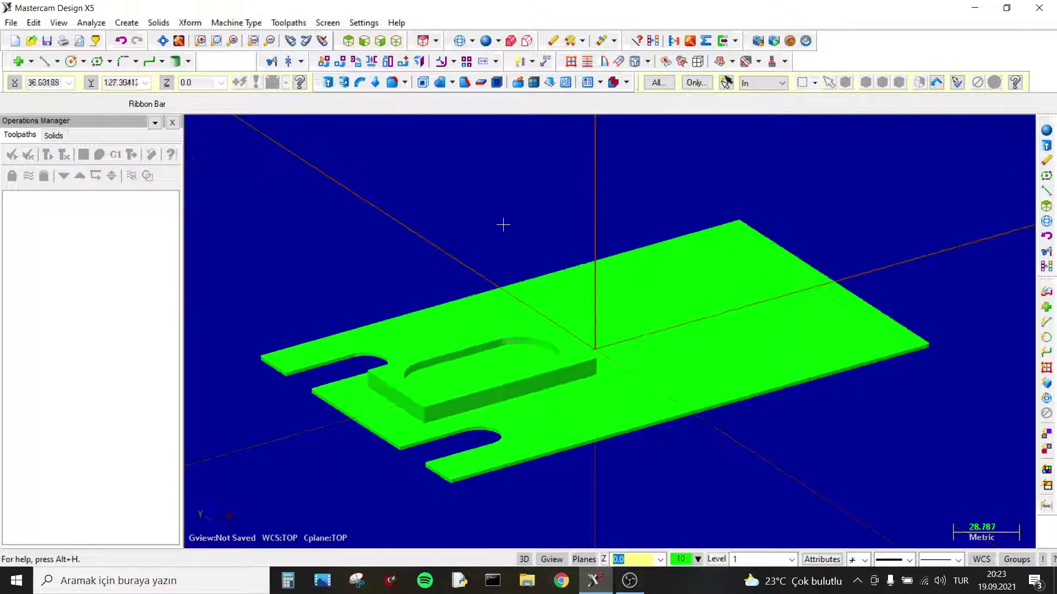
click(460, 41)
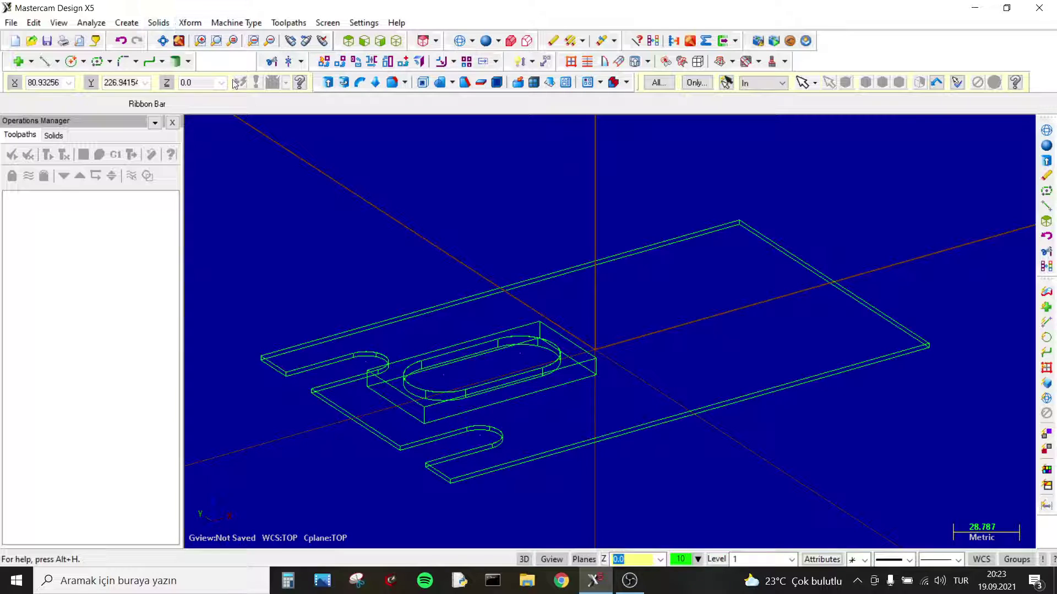
click(631, 589)
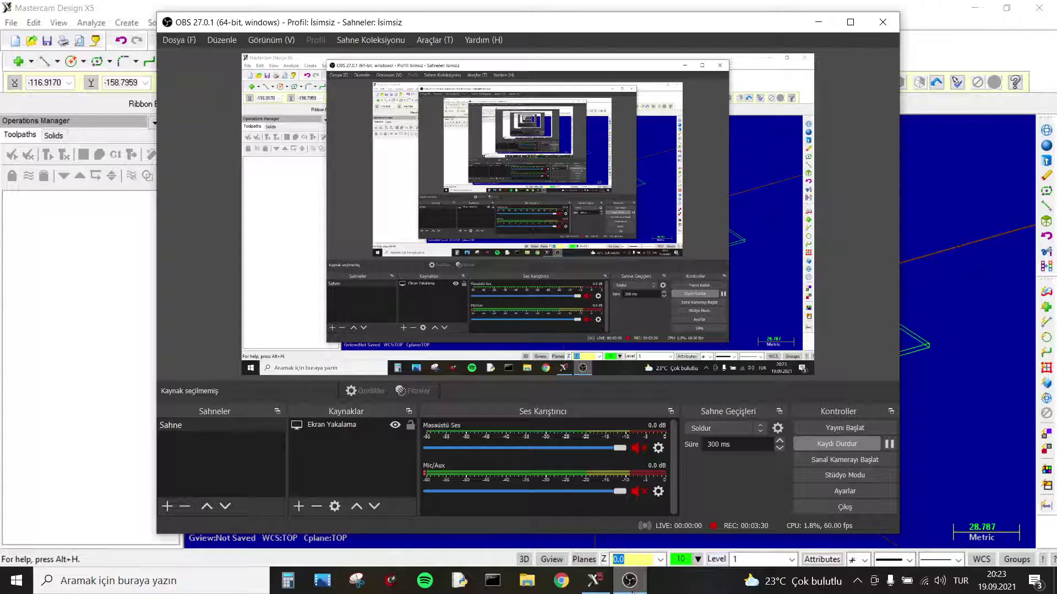
click(595, 581)
Boolean-add the raised block to the base plate and return to wireframe.
click(159, 23)
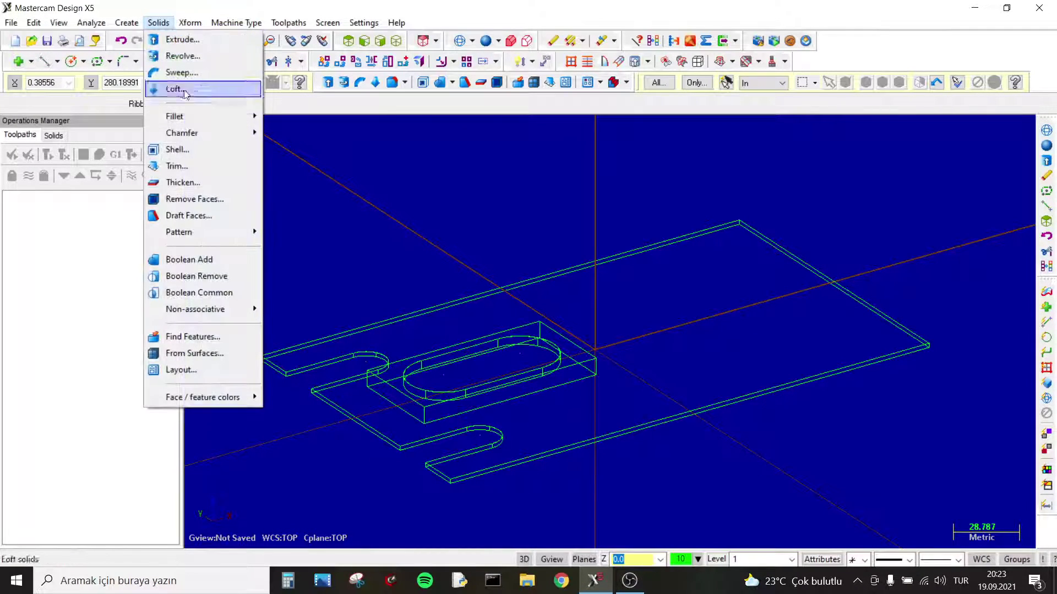
click(204, 263)
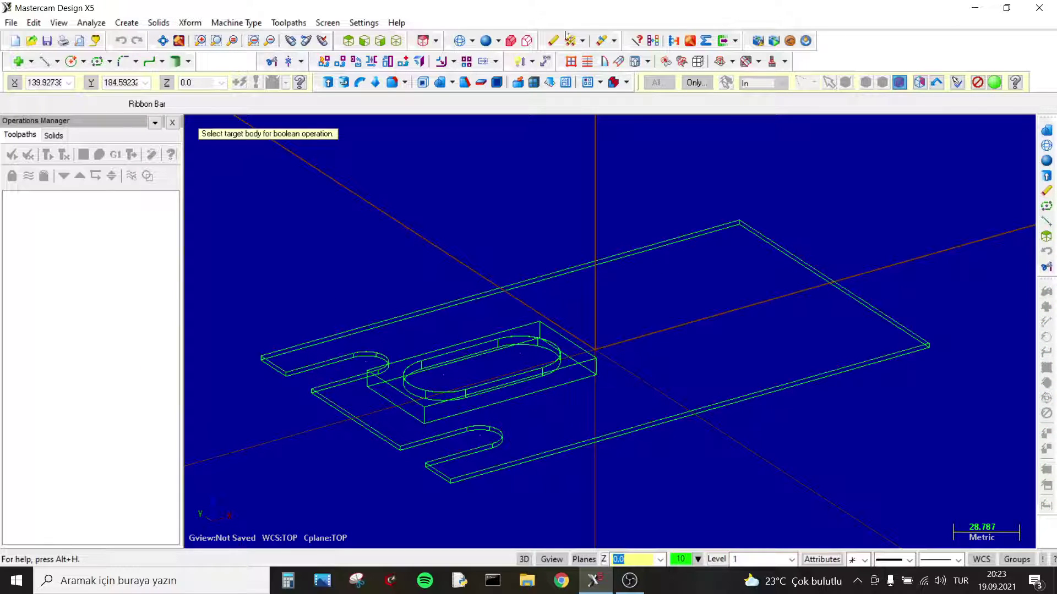
click(480, 44)
click(665, 325)
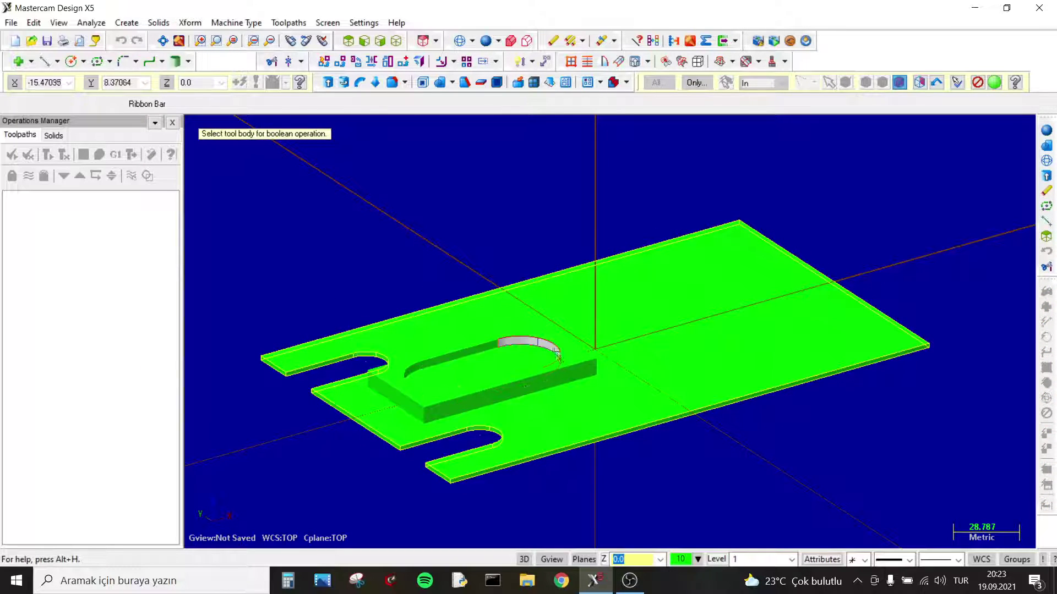
click(574, 360)
key(Return)
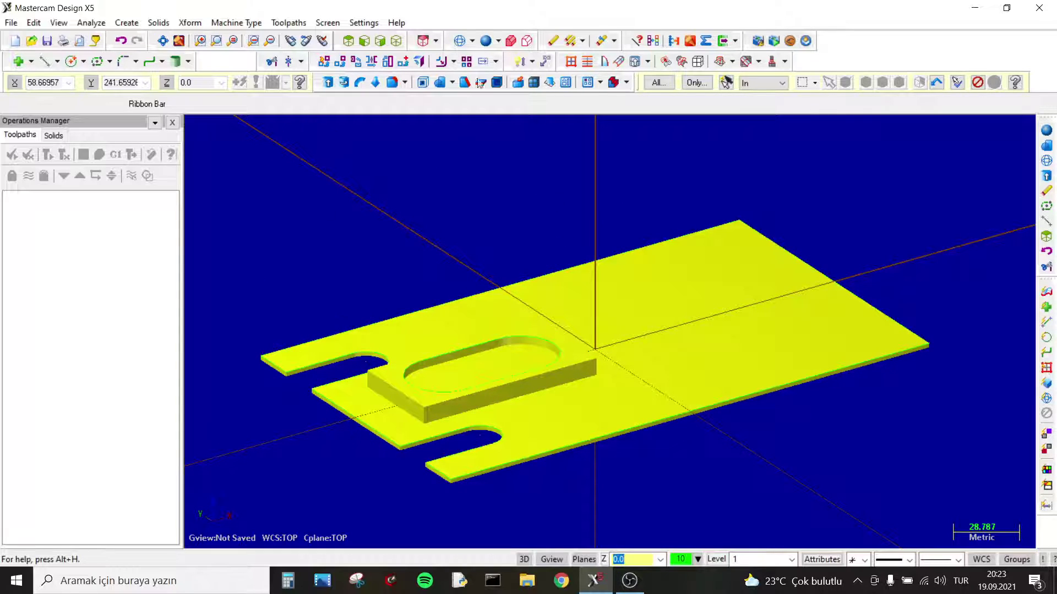
click(459, 41)
click(653, 40)
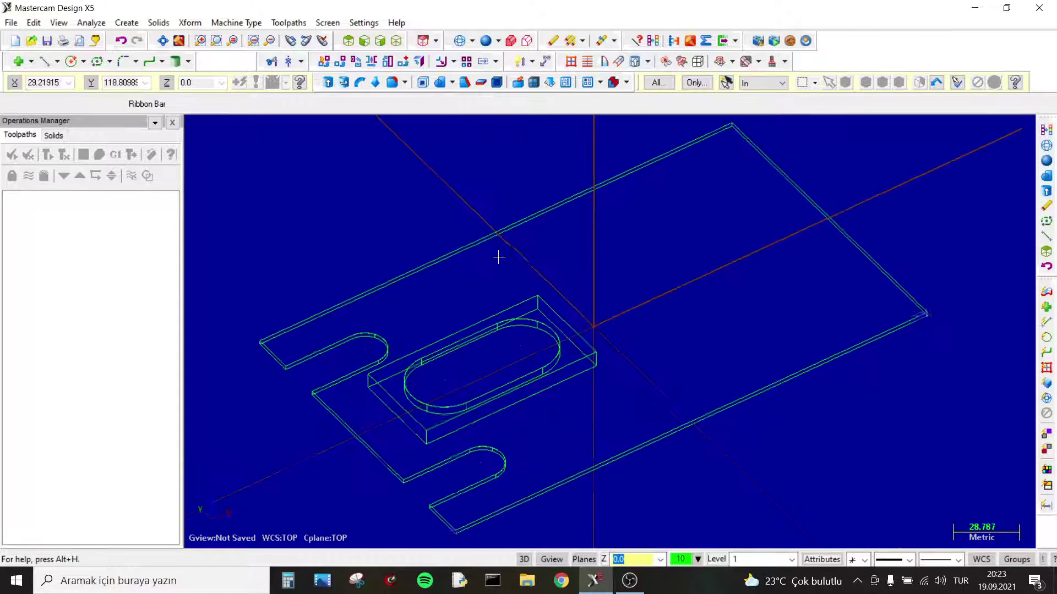
Draw a radius-8 circle centred on the pocket's left arc centre.
click(71, 62)
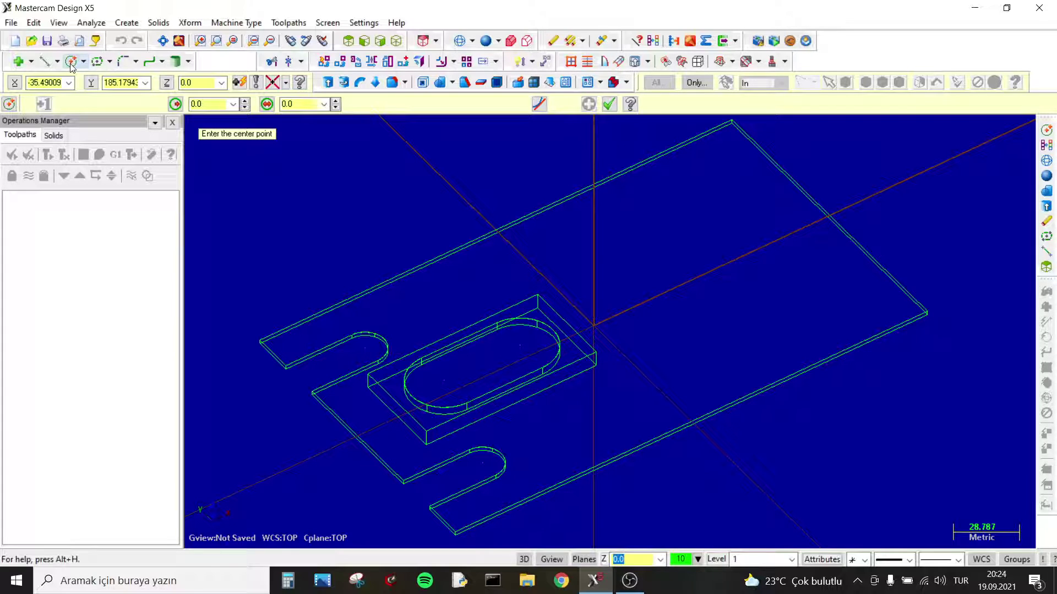
scroll(353, 296, up, 1)
scroll(362, 273, up, 1)
scroll(466, 401, up, 1)
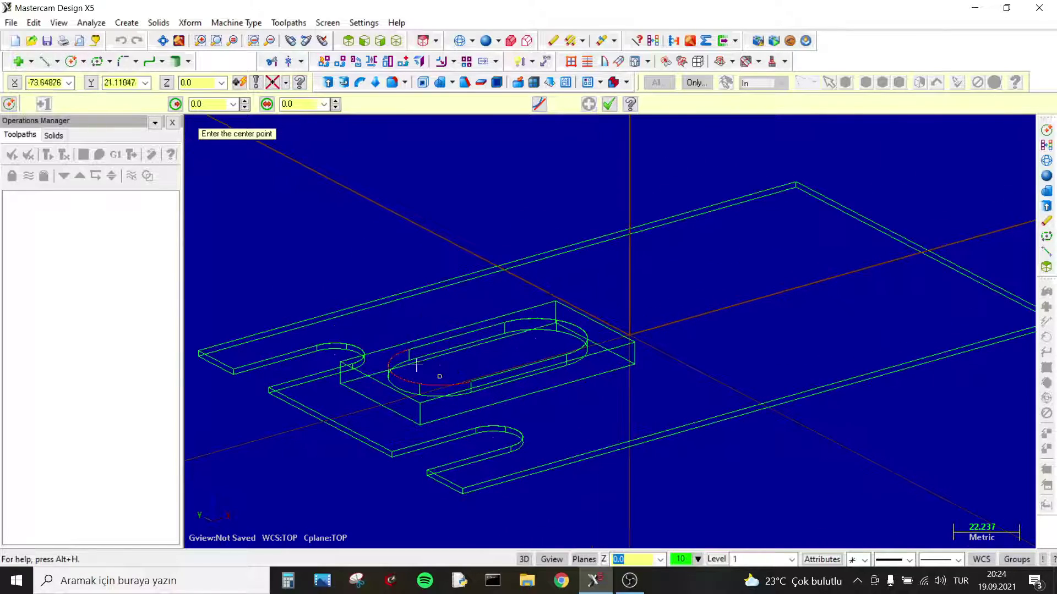
scroll(416, 366, up, 1)
click(434, 401)
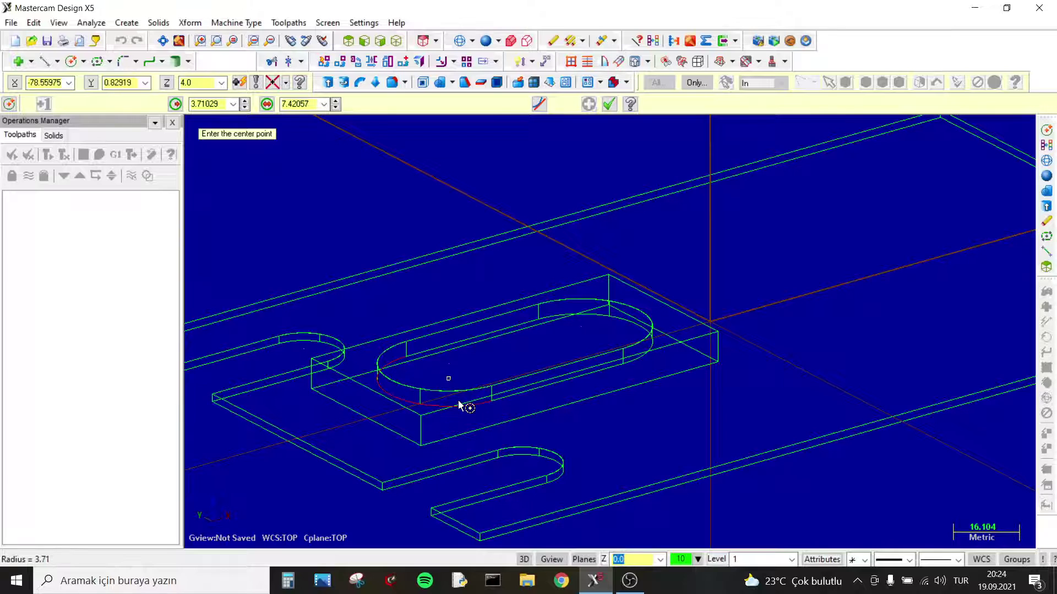
click(465, 405)
click(483, 389)
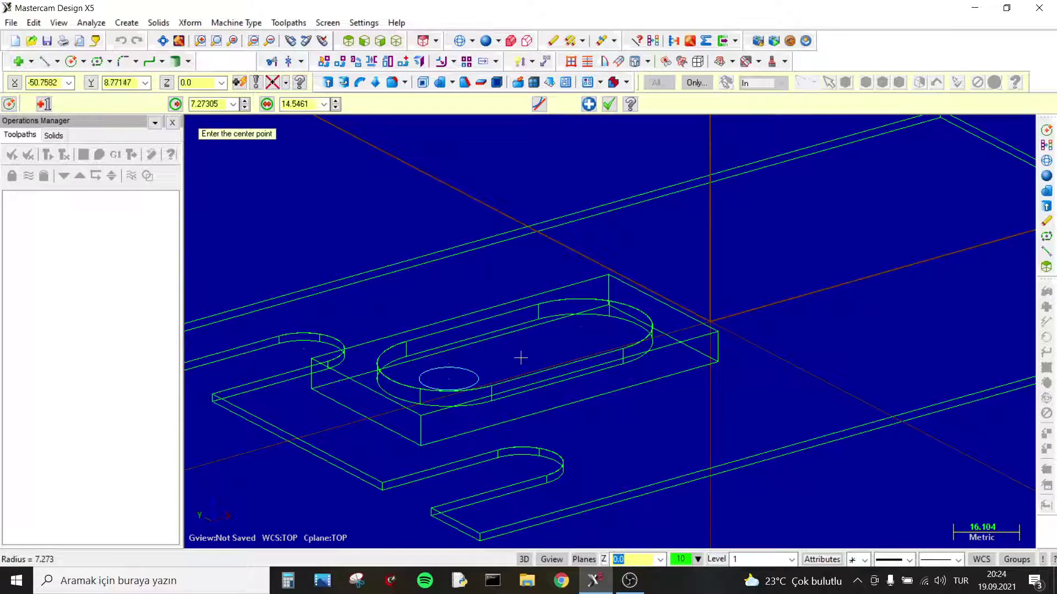
double_click(226, 108)
text(8)
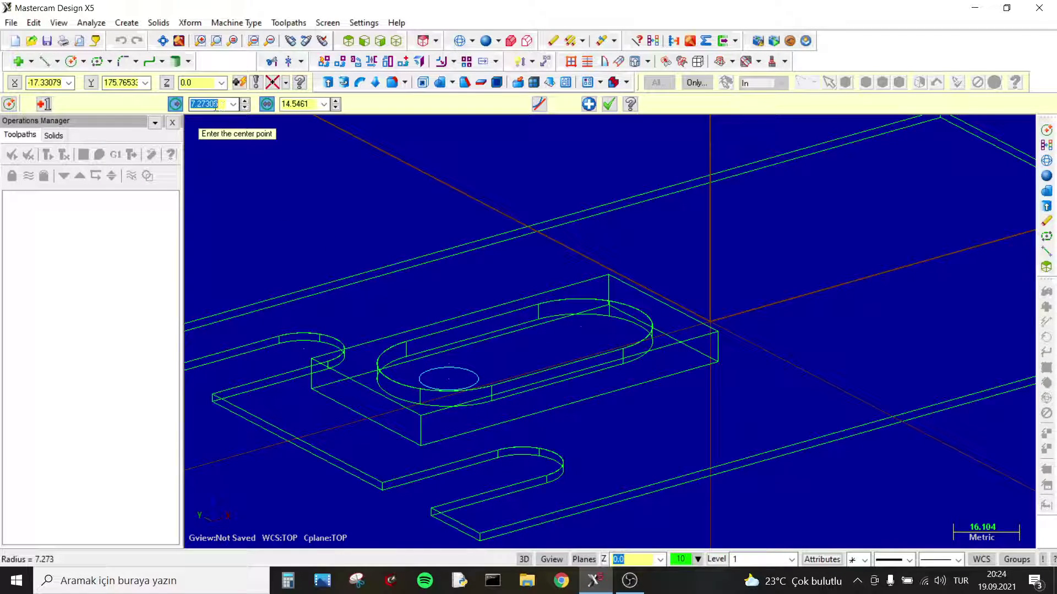
key(Return)
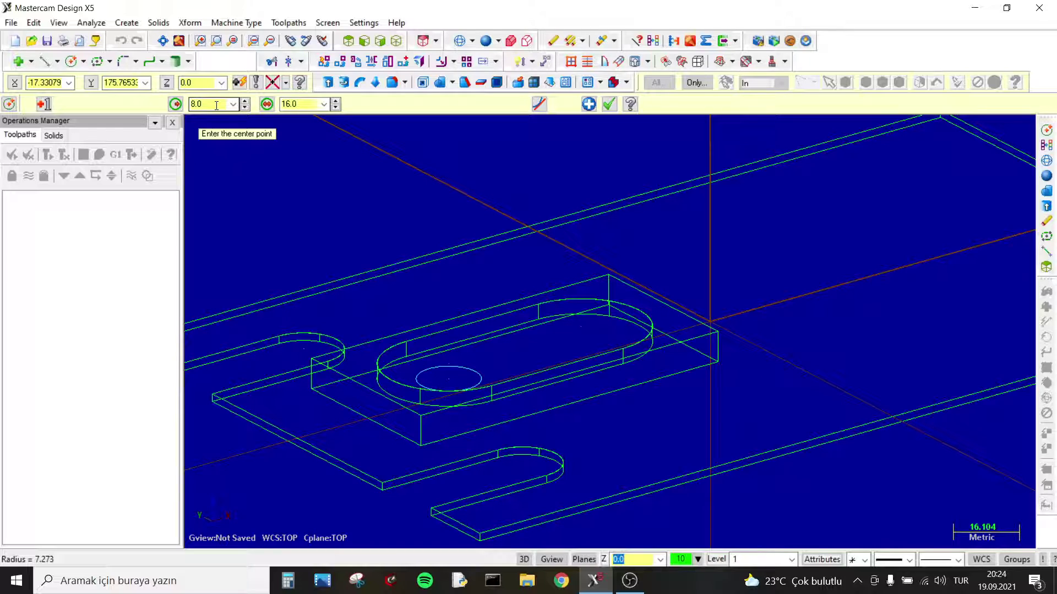
middle_drag(427, 159, 567, 279)
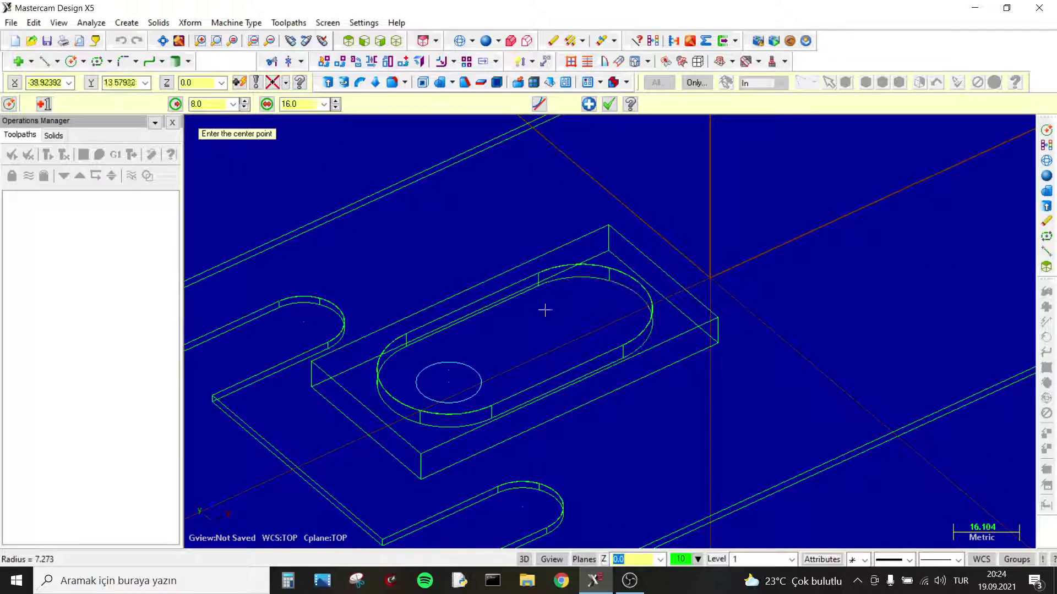
click(588, 104)
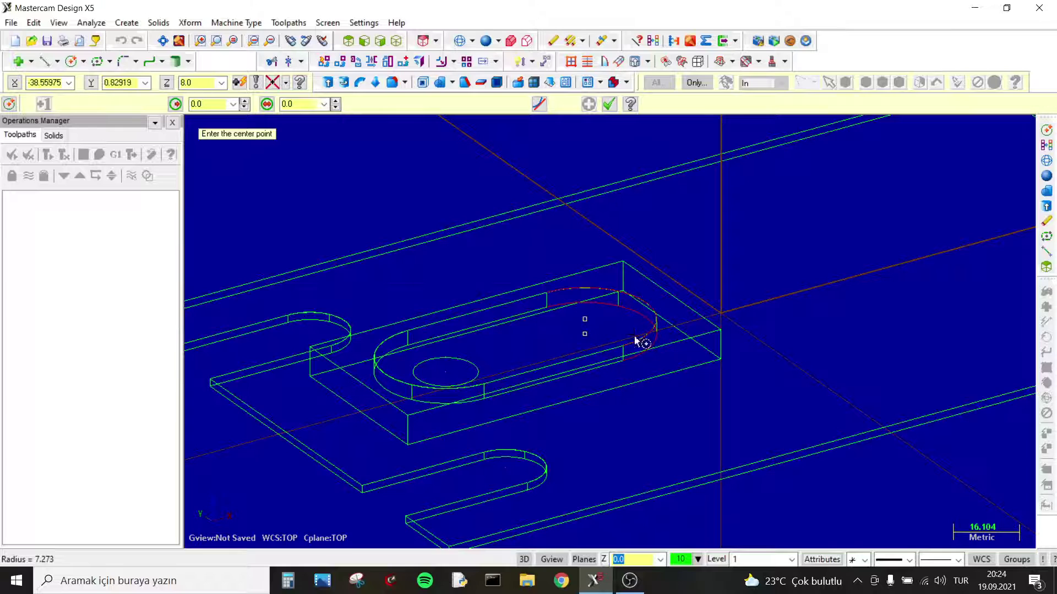
Add a second radius-8 circle centred on the slot's right arc centre.
click(606, 334)
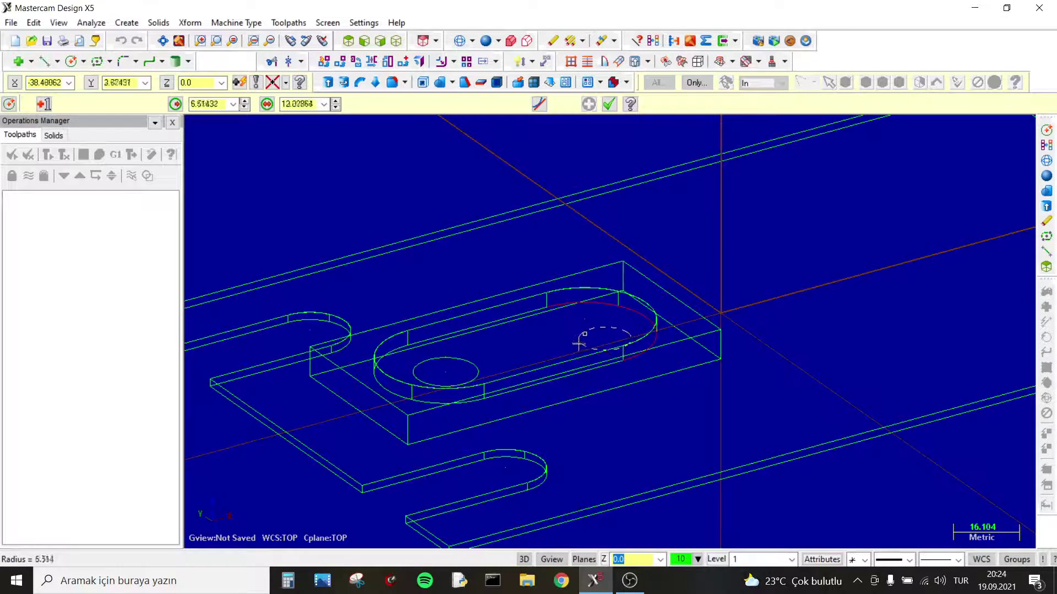
click(583, 341)
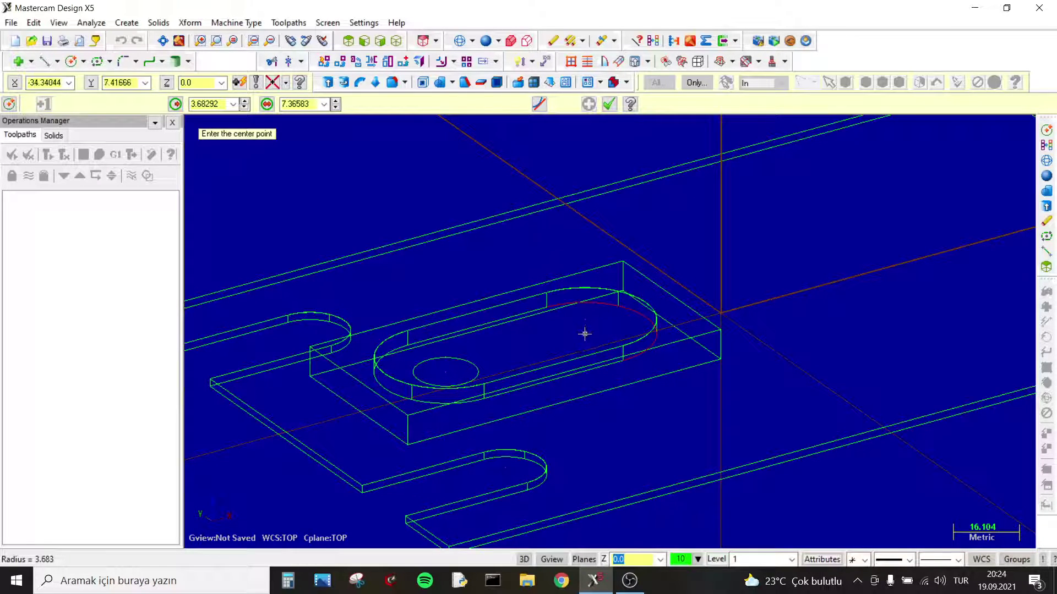
click(665, 342)
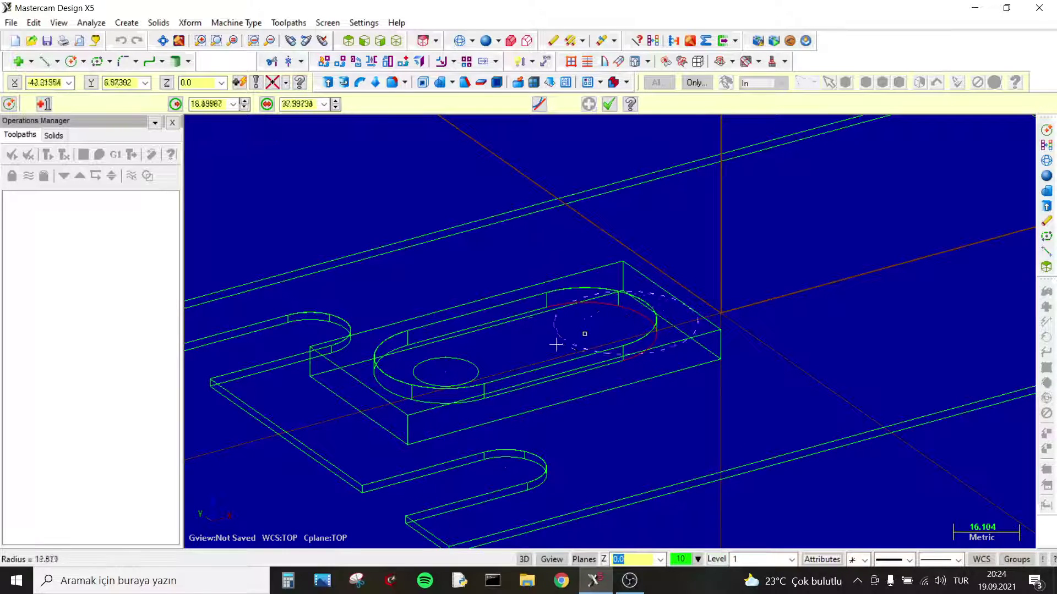
key(Escape)
scroll(551, 231, up, 1)
scroll(529, 215, down, 1)
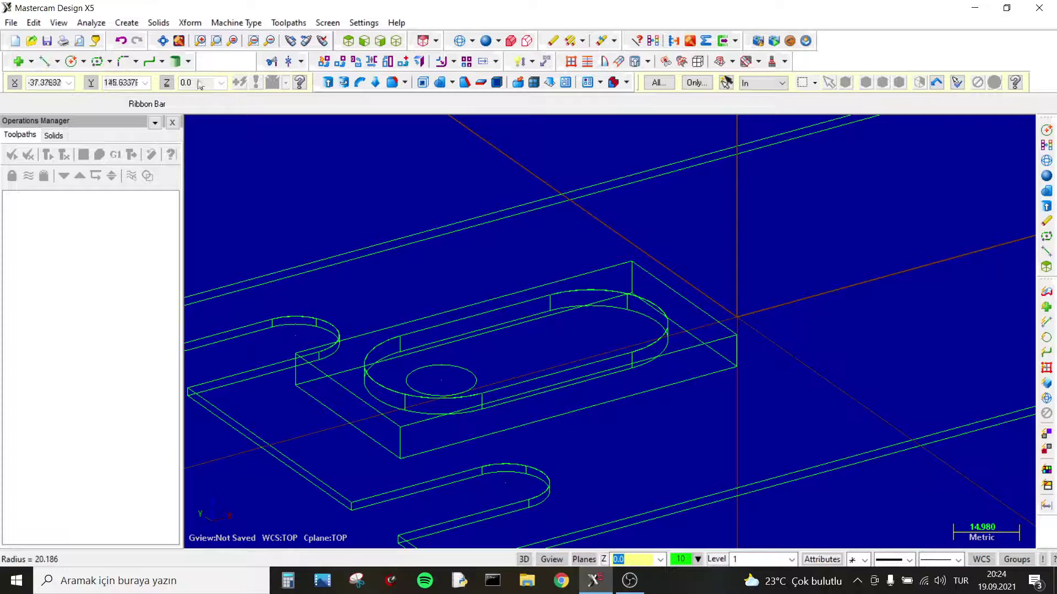
click(69, 63)
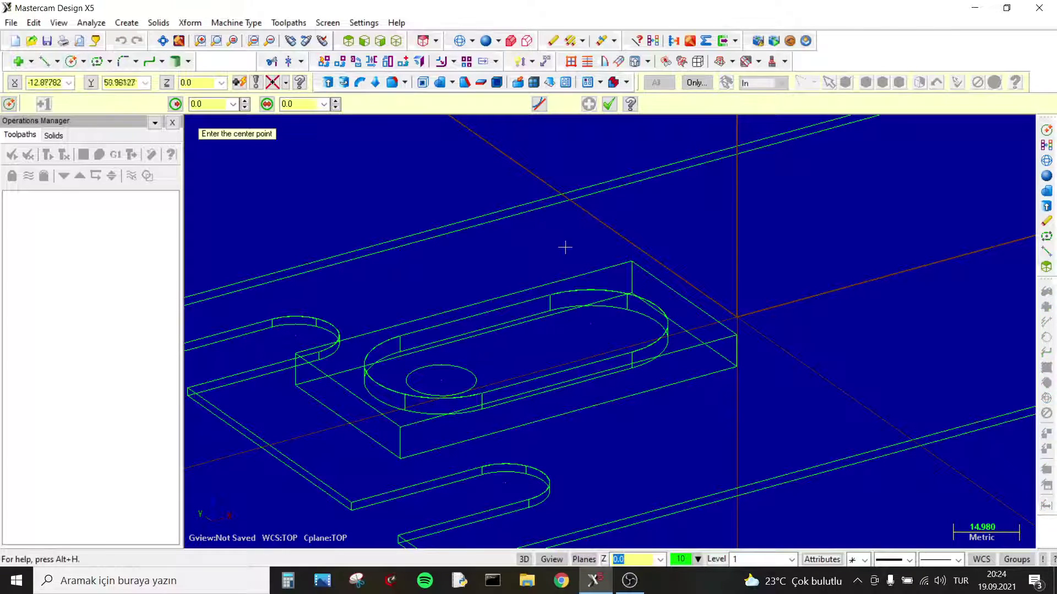
click(642, 323)
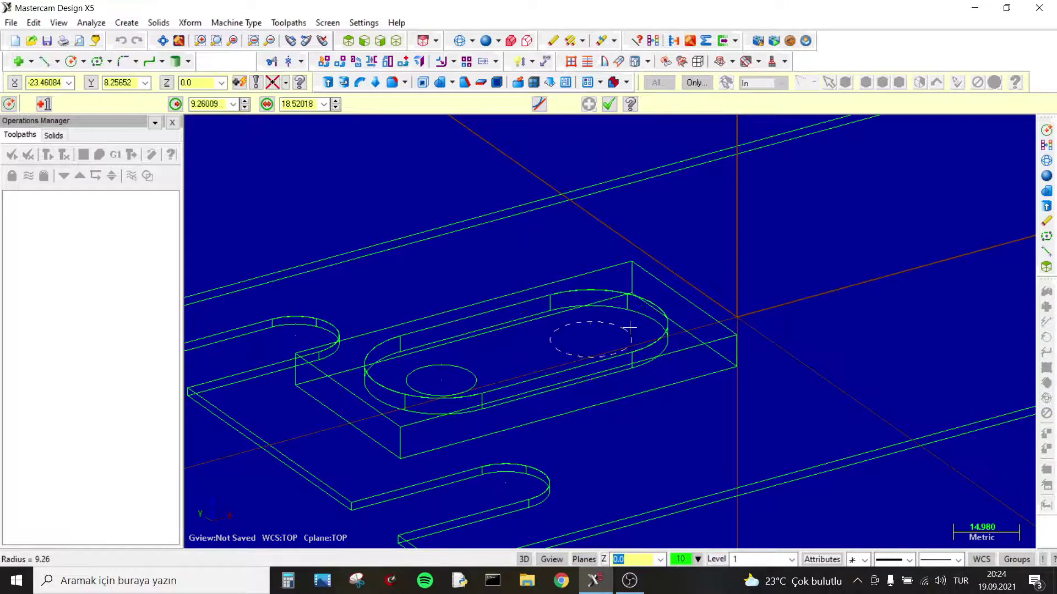
click(611, 317)
click(207, 105)
text(8)
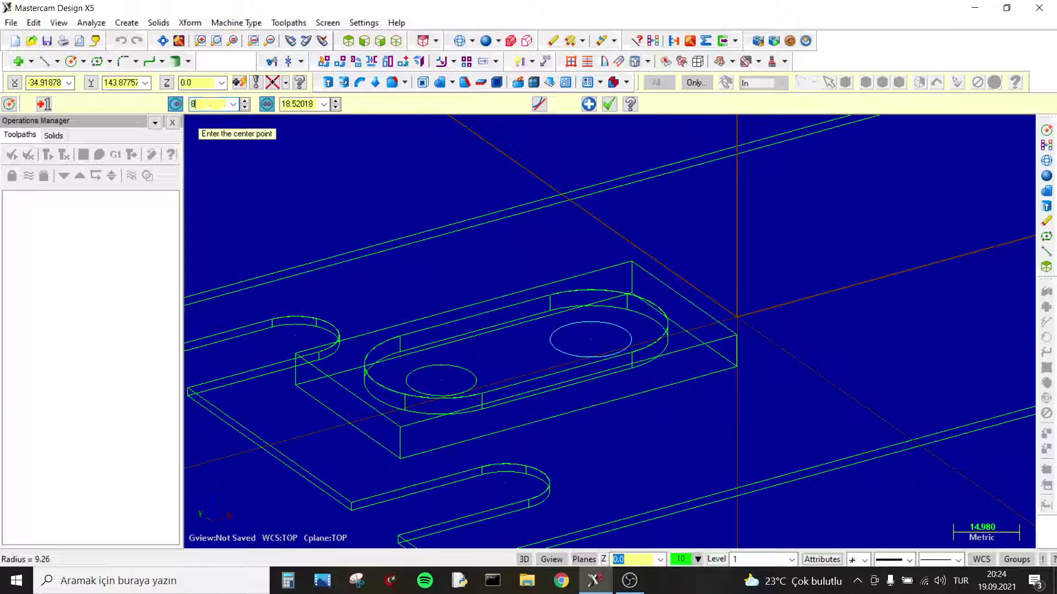
key(Return)
click(609, 105)
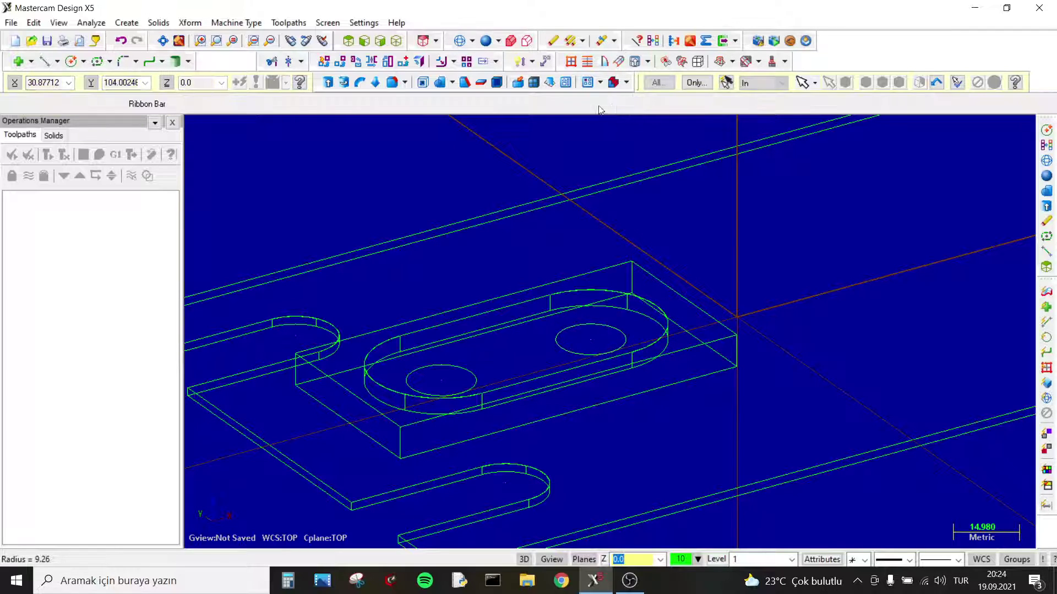
Extrude-cut both small circles through all of the solid as holes.
click(164, 22)
click(182, 40)
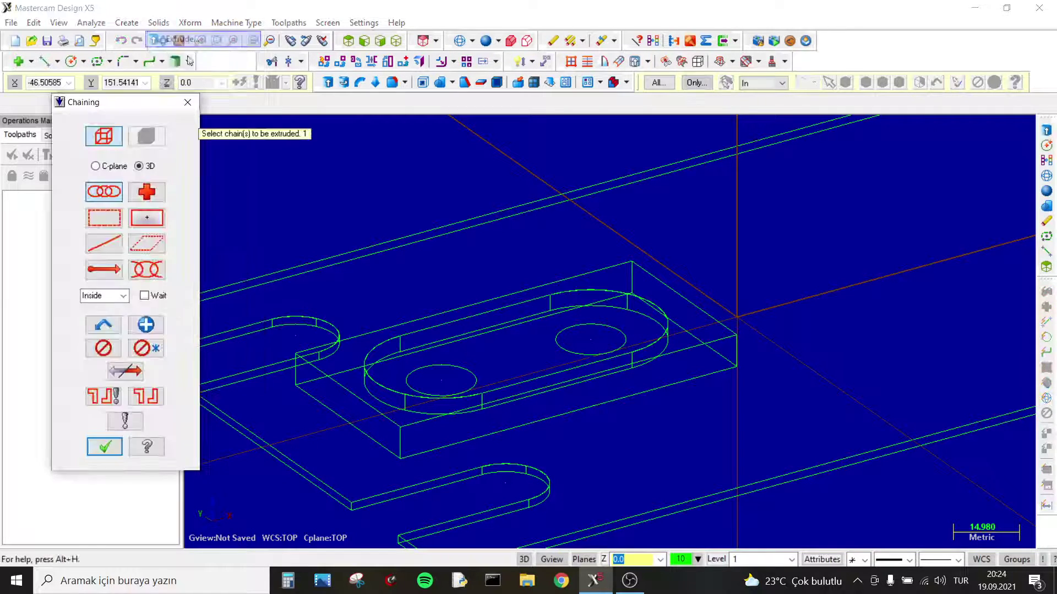
click(473, 384)
click(625, 344)
key(Return)
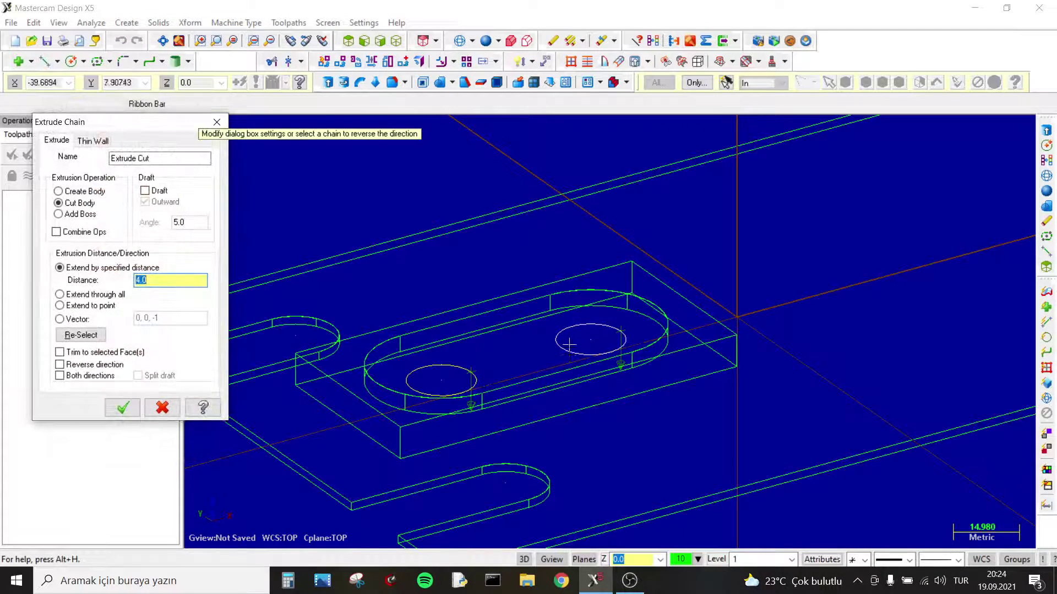
click(91, 295)
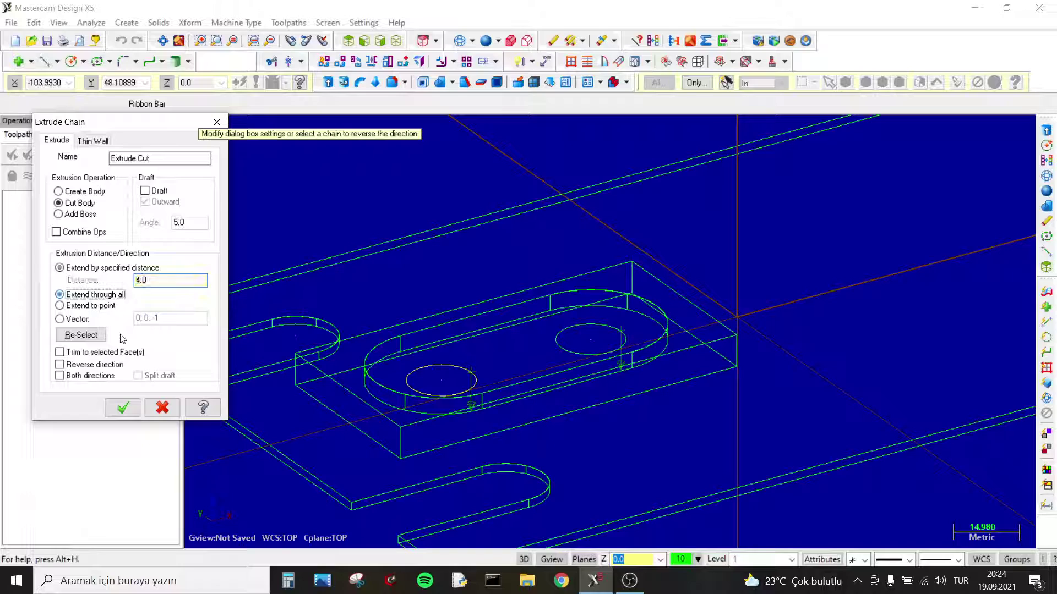
click(122, 410)
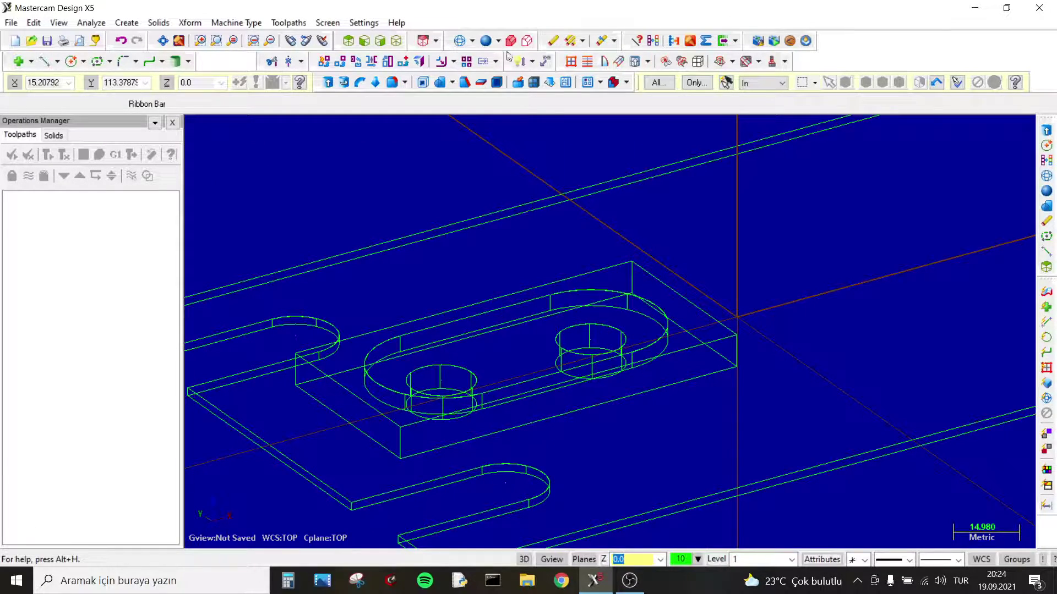
Check the holes in shaded view, return to wireframe, and begin Save As.
click(486, 40)
scroll(471, 207, up, 2)
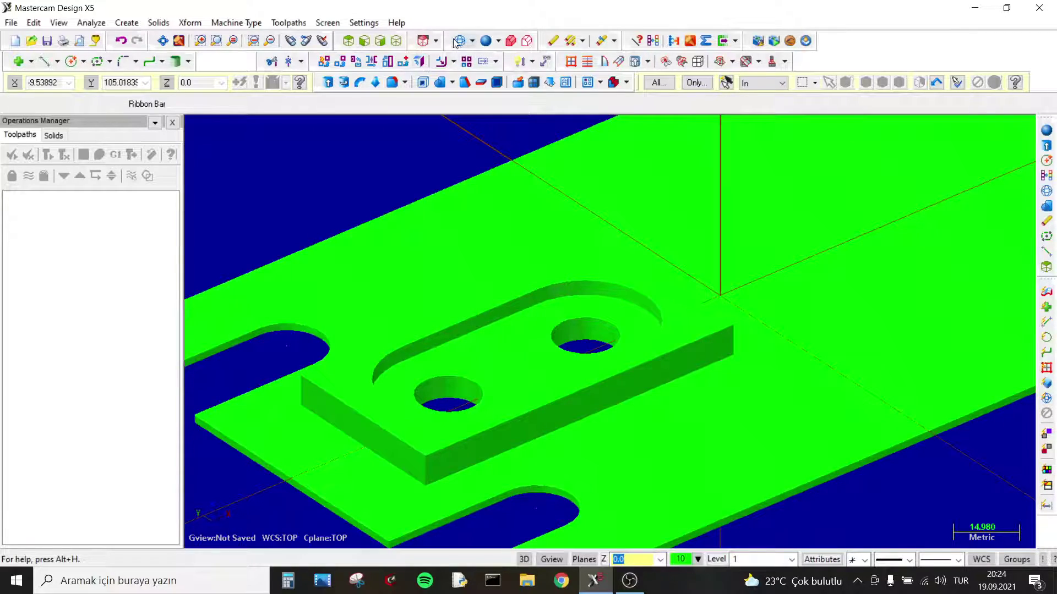
click(459, 41)
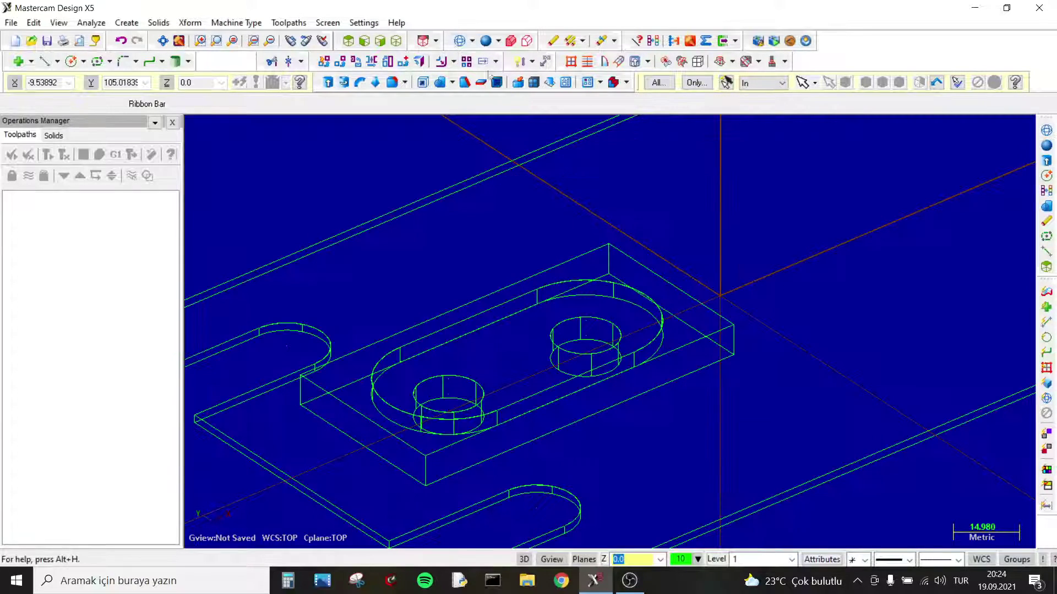
scroll(537, 264, down, 1)
scroll(536, 264, down, 1)
scroll(550, 330, down, 1)
scroll(698, 195, down, 1)
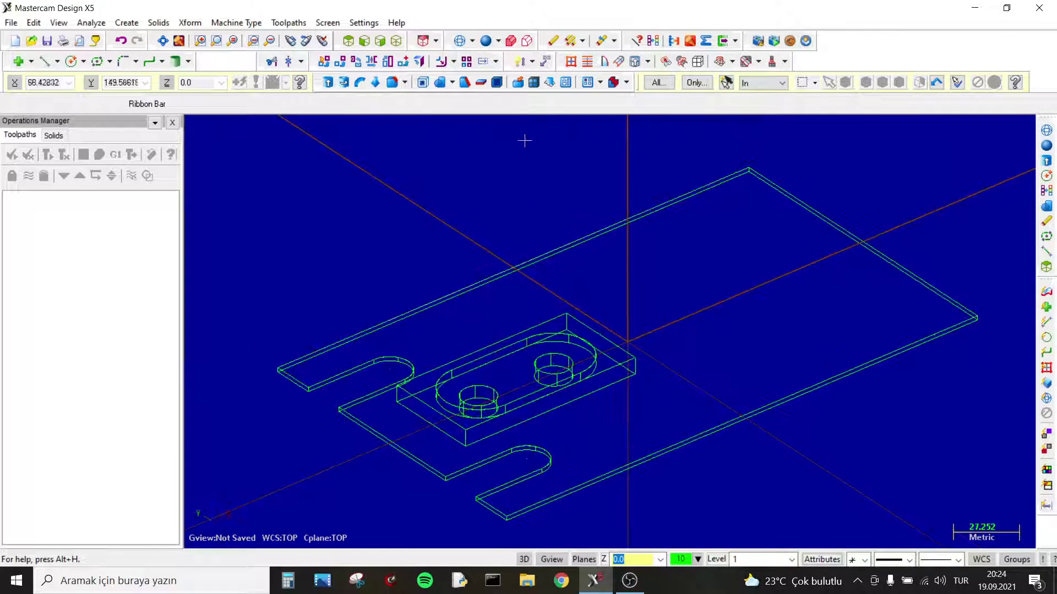
click(47, 42)
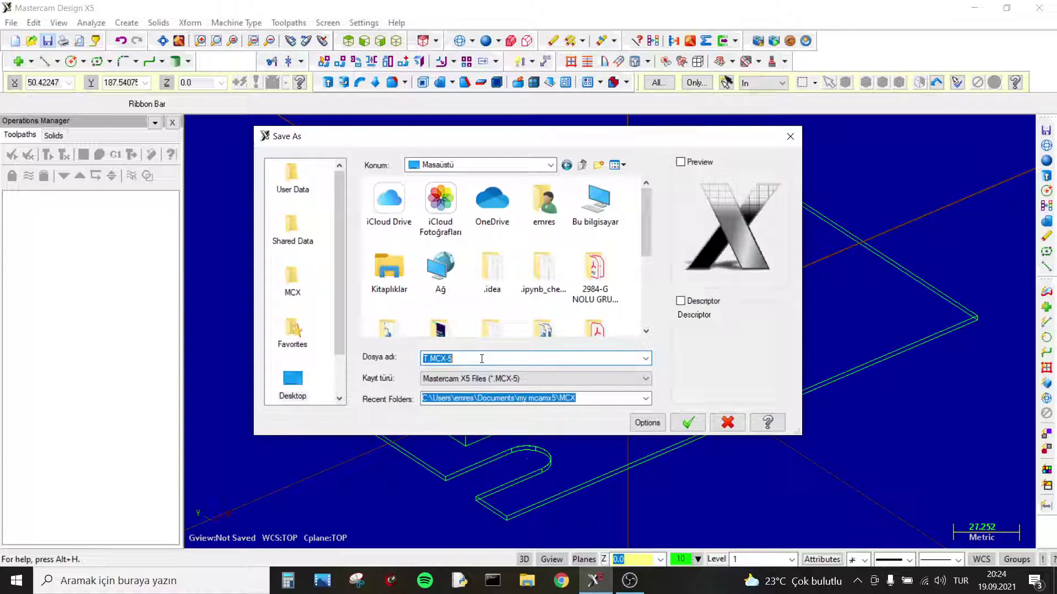
Save the part as 7-b on the Desktop and switch to the Top view.
text(7-b)
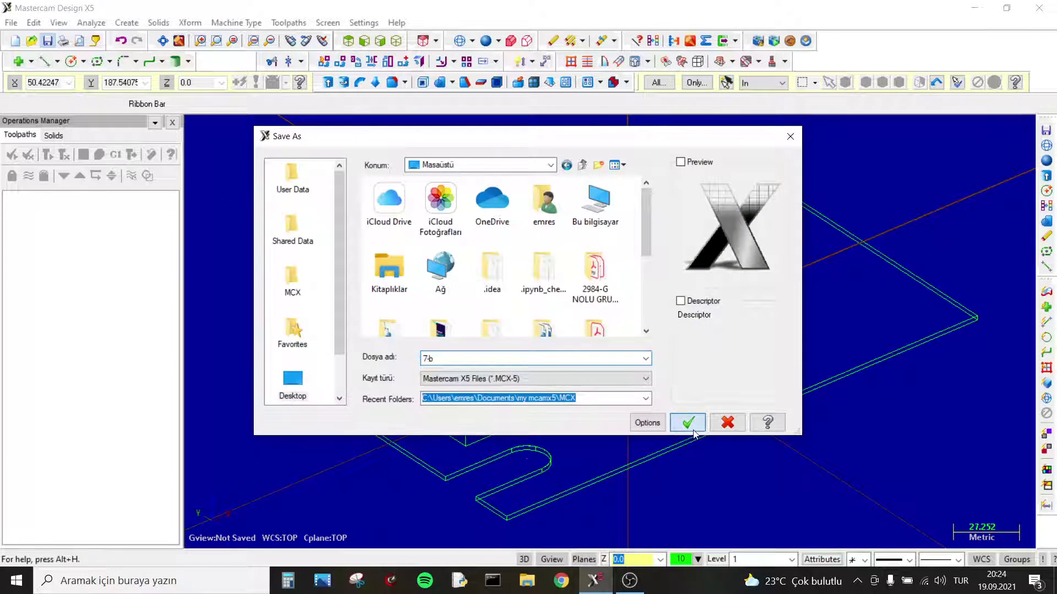
click(688, 422)
mouse_move(618, 271)
middle_down()
mouse_move(658, 252)
mouse_move(648, 255)
middle_up()
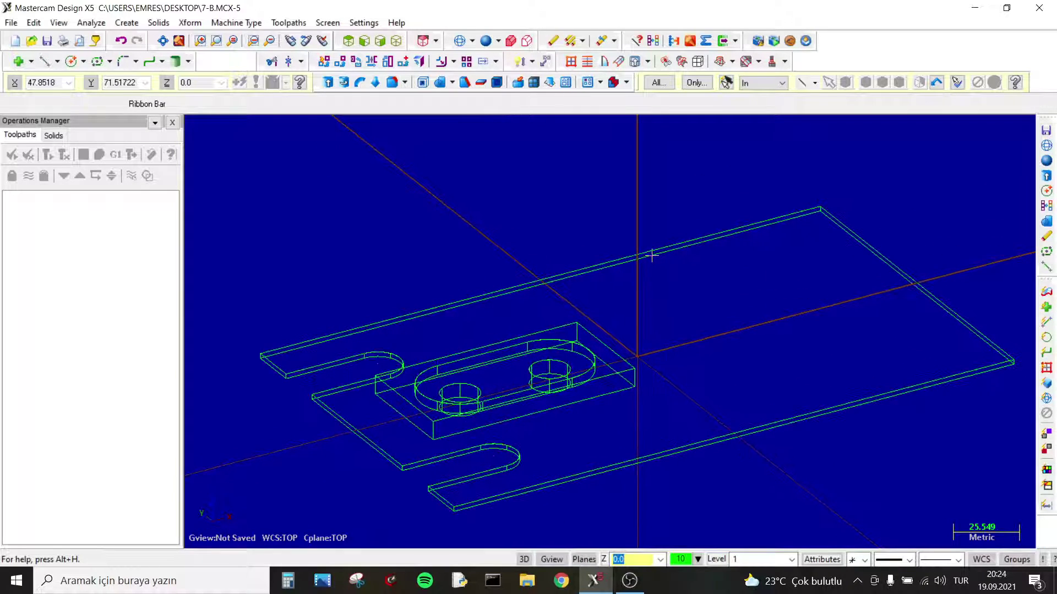
click(348, 41)
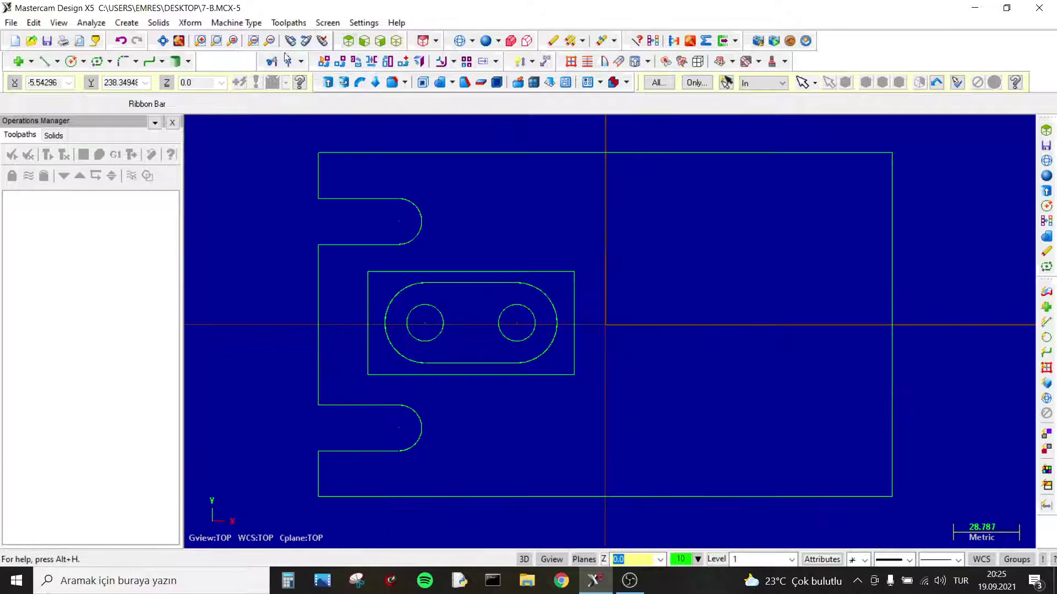
click(71, 62)
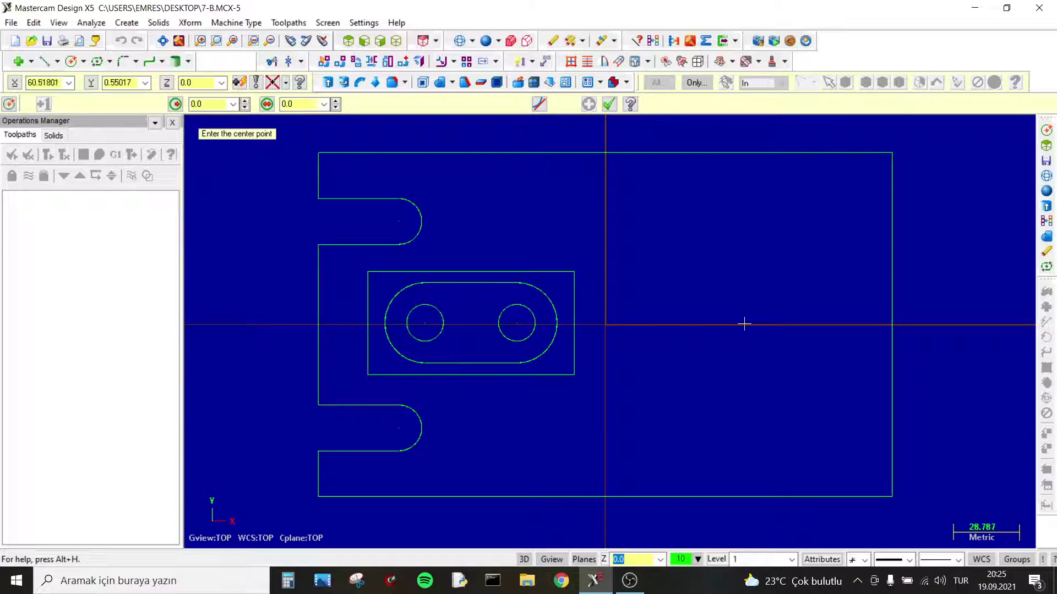
Draw a 60.96-diameter circle centred on the plate's right side.
click(746, 325)
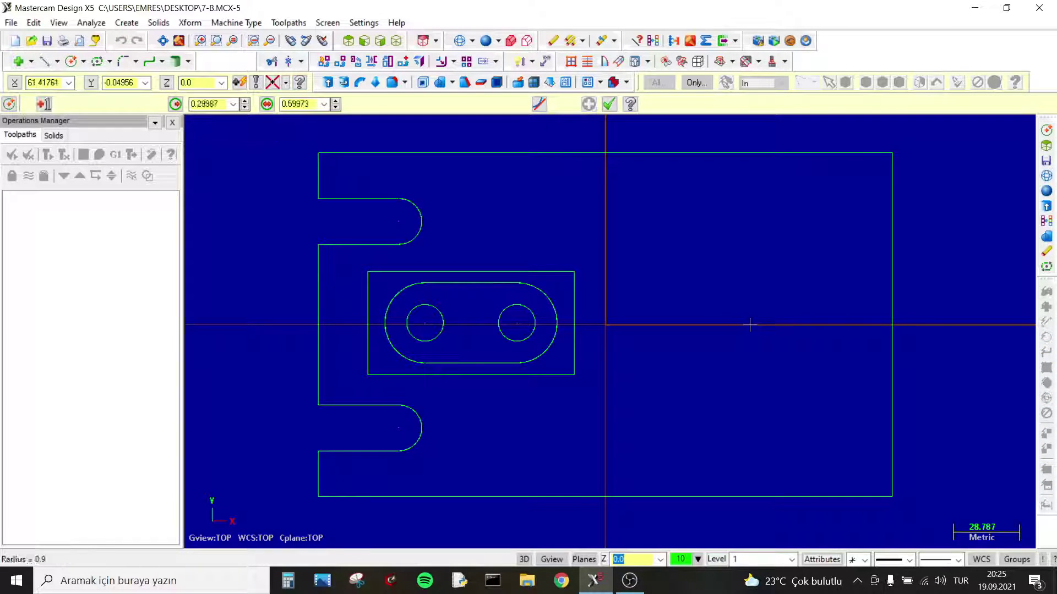
click(825, 361)
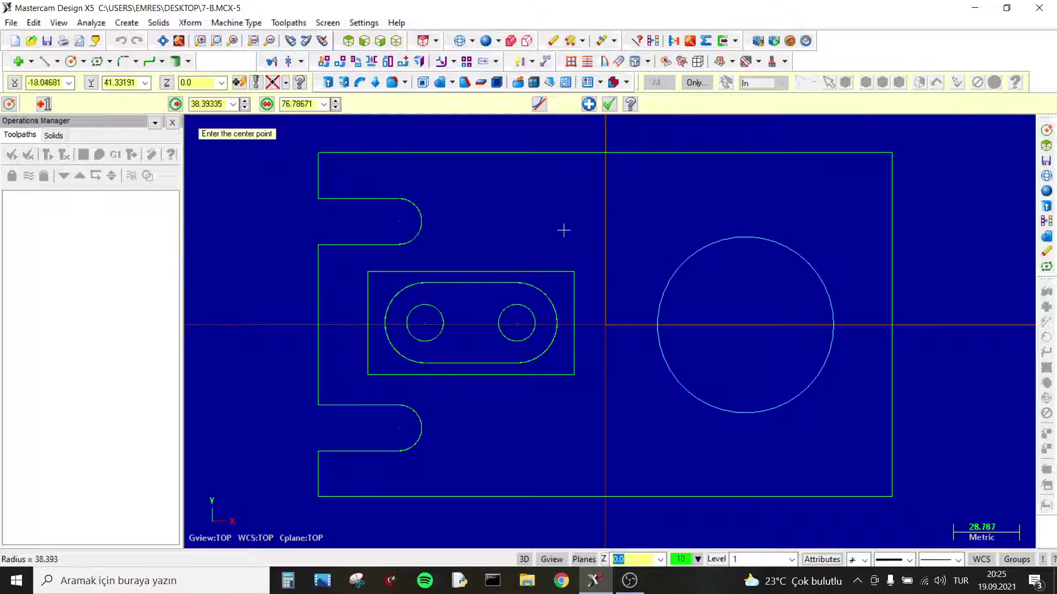
double_click(292, 104)
text(60.96)
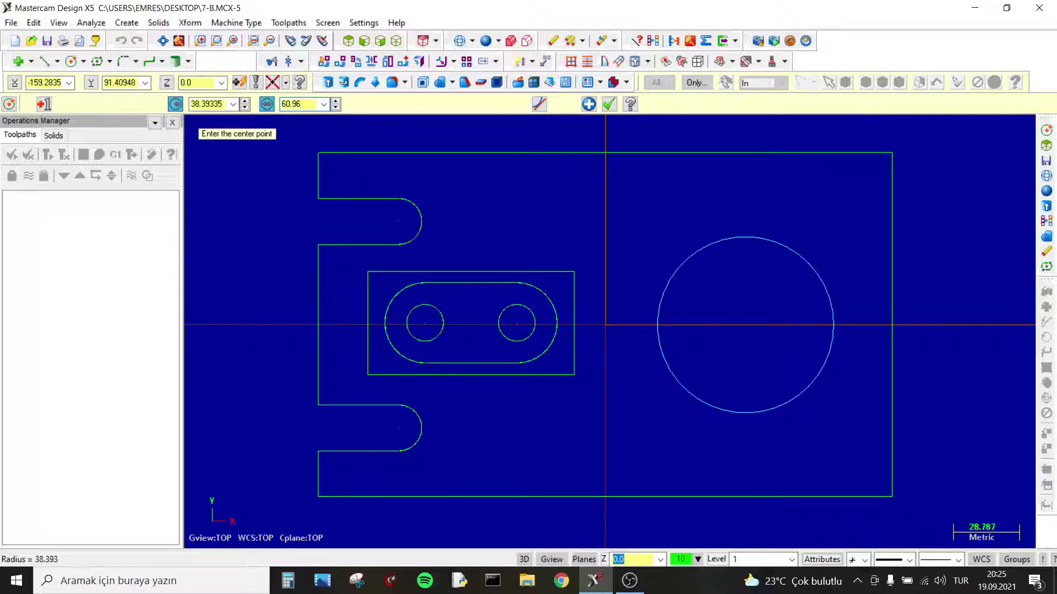
key(Return)
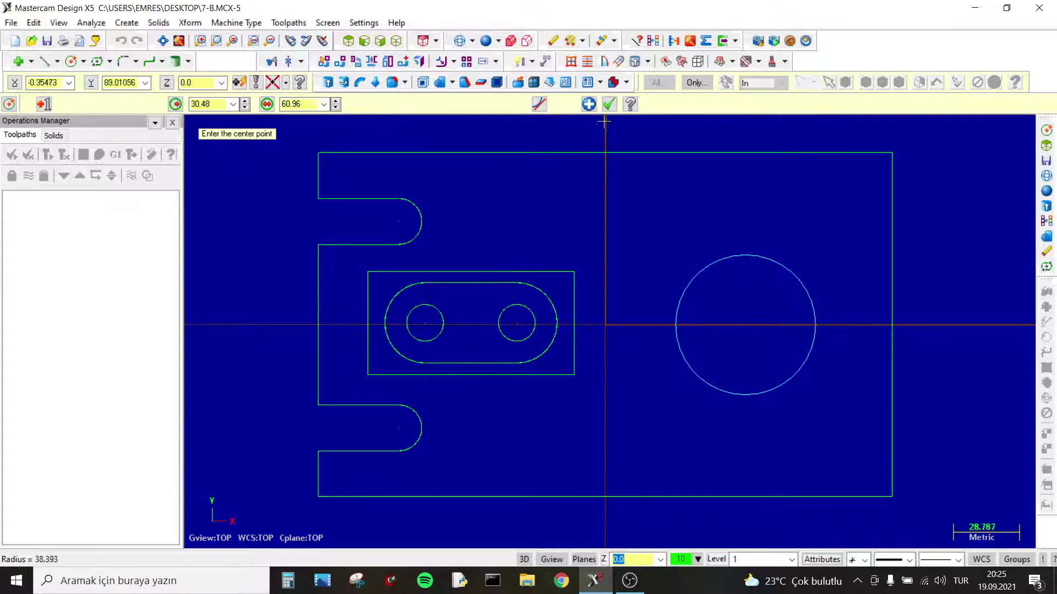
click(609, 104)
middle_drag(607, 126, 366, 137)
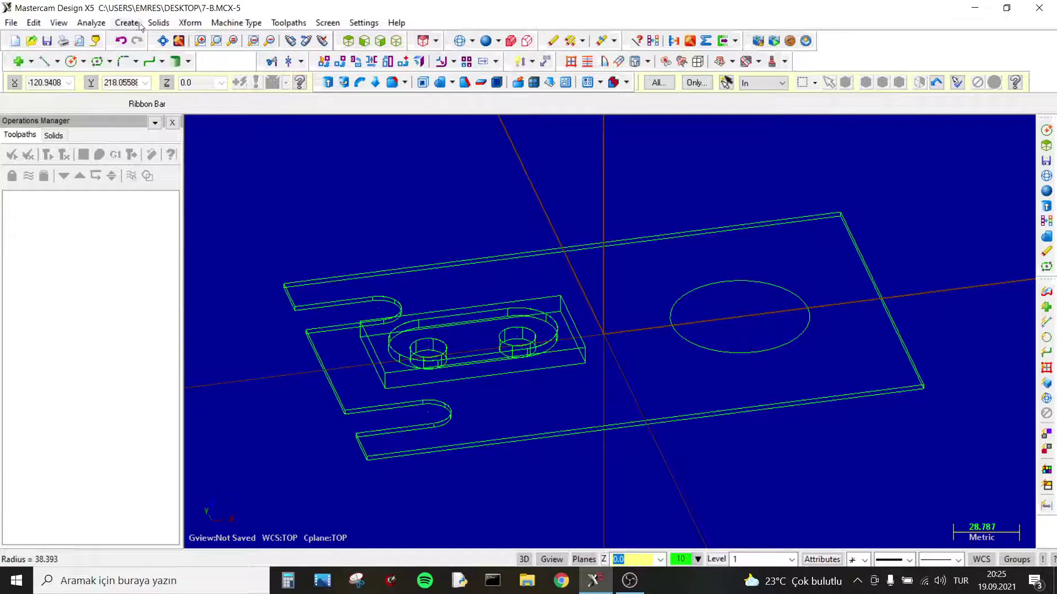
Extrude the 60.96 circle as a new body 8 units tall.
click(158, 23)
click(176, 38)
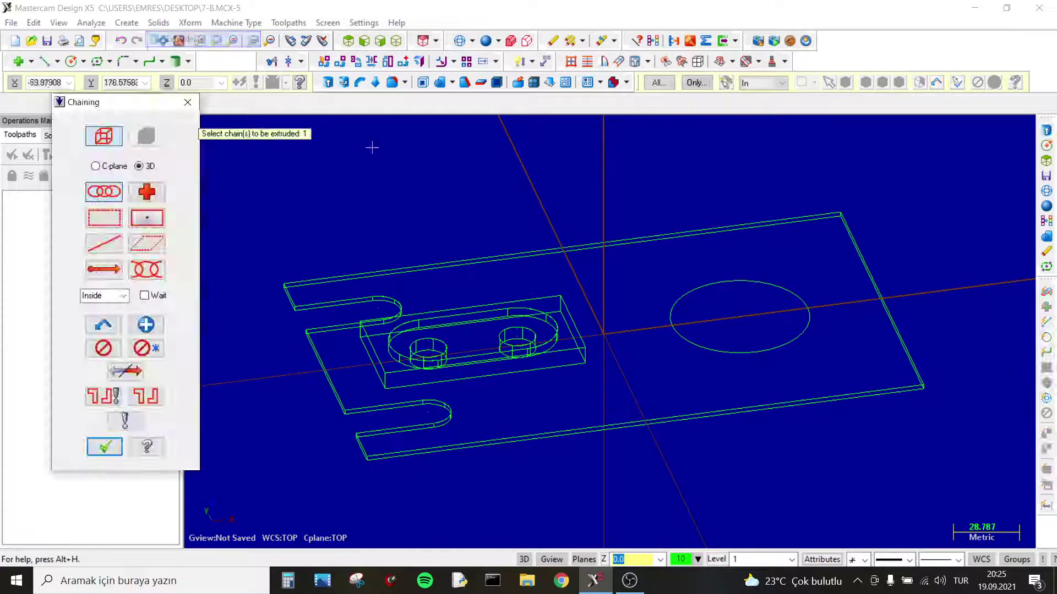
click(687, 292)
key(Return)
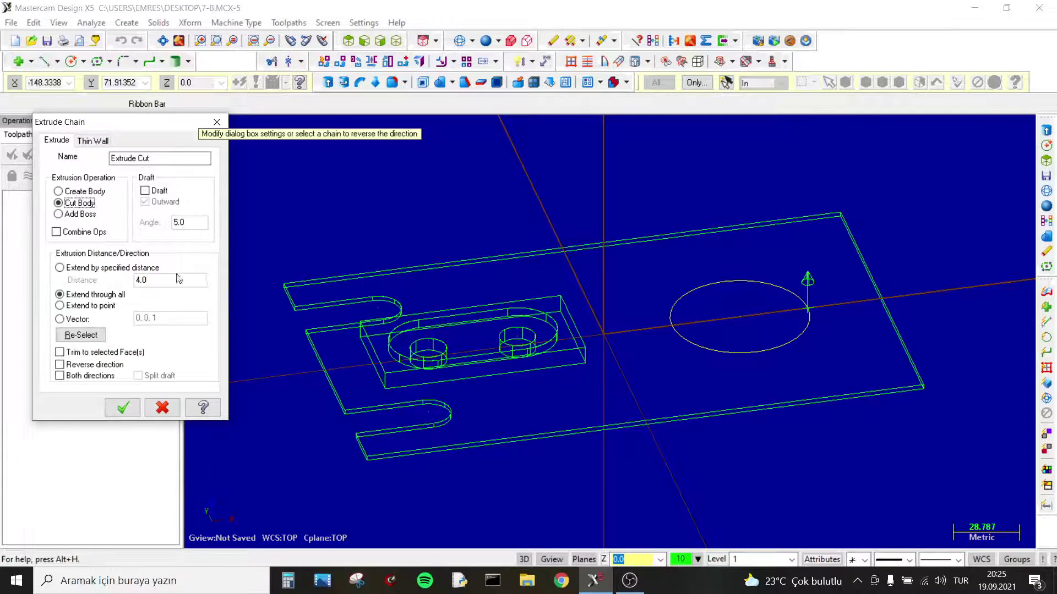
click(59, 191)
click(195, 277)
text(8)
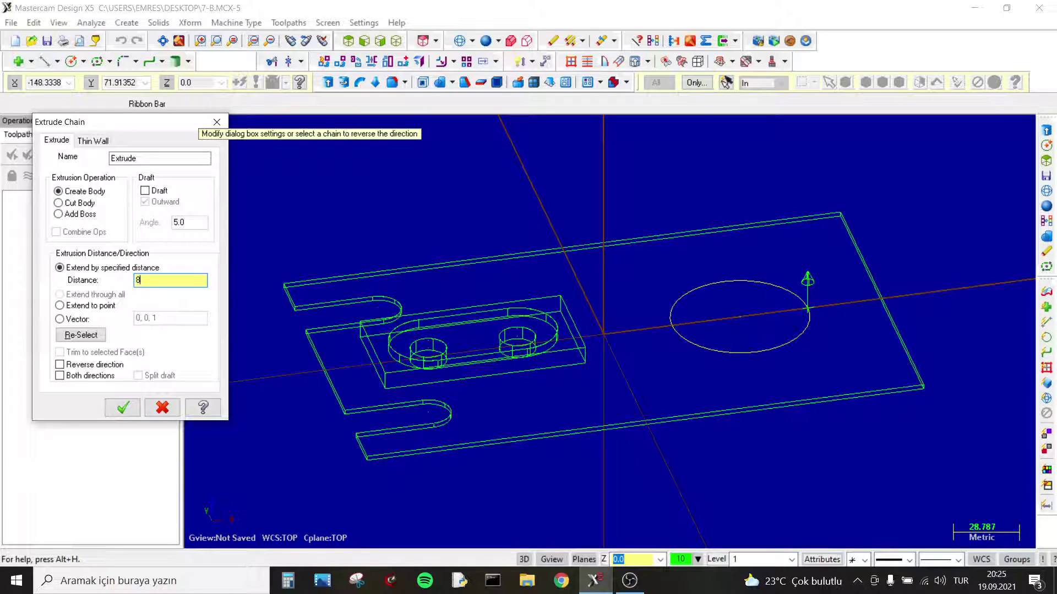
click(122, 408)
mouse_move(639, 240)
middle_down()
mouse_move(593, 222)
mouse_move(627, 195)
mouse_move(631, 223)
mouse_move(632, 165)
middle_up()
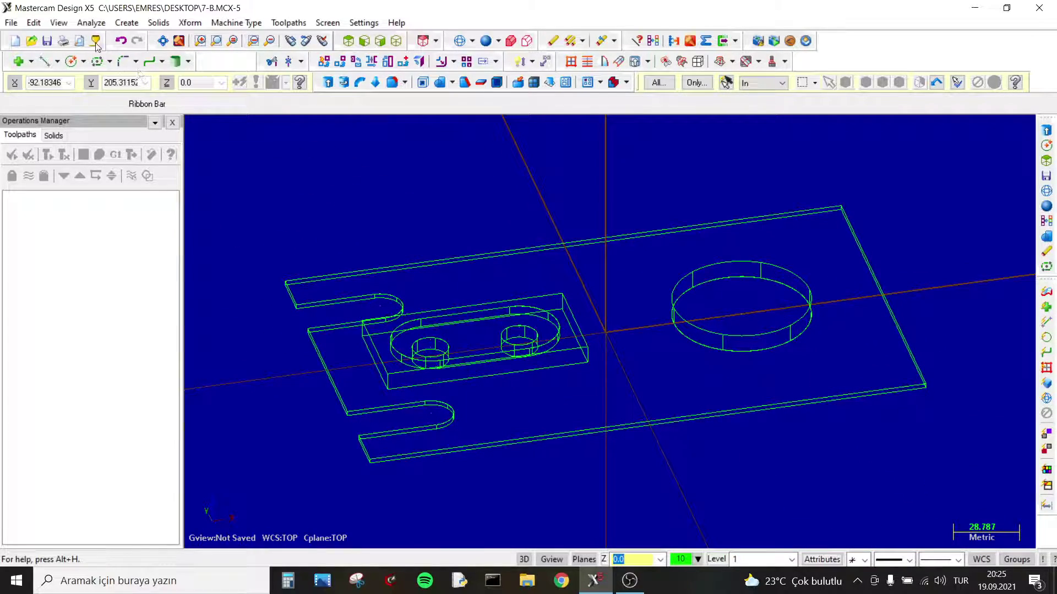
click(71, 61)
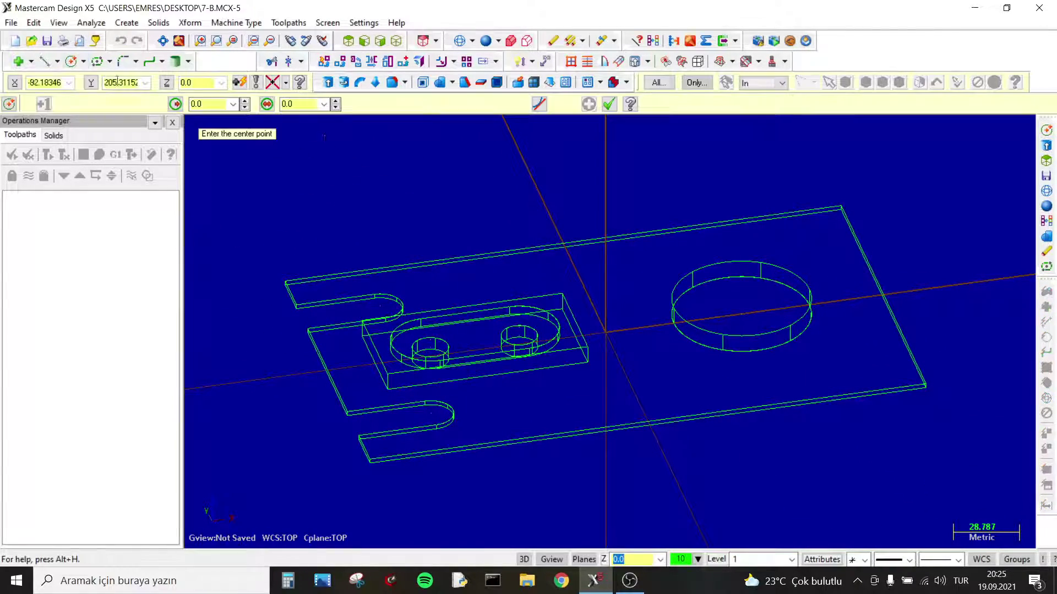
Draw a 30-diameter circle centred on the cylinder boss's top face.
click(683, 285)
click(721, 292)
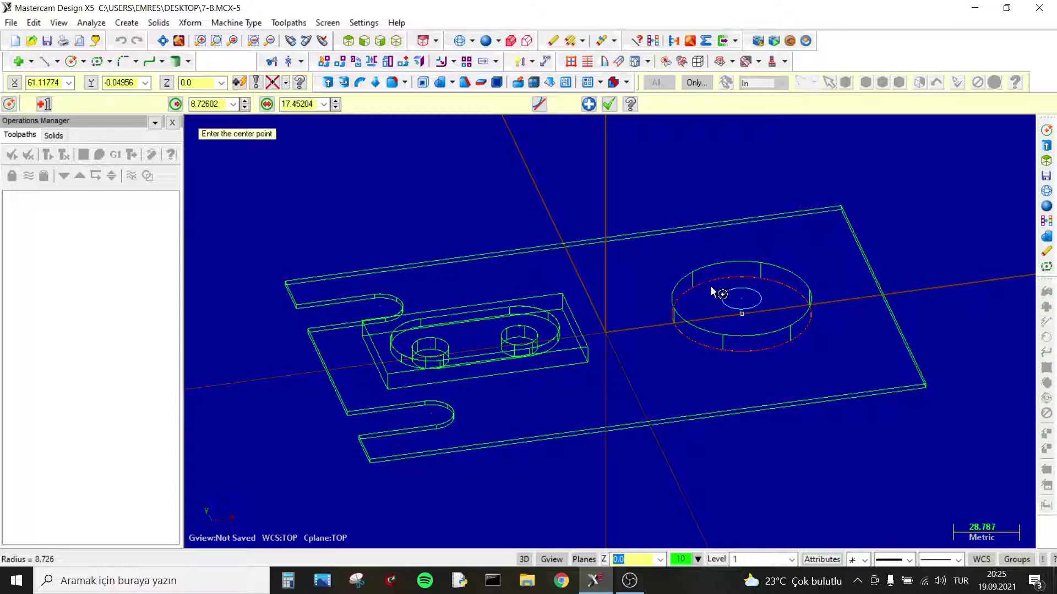
click(300, 104)
text(30)
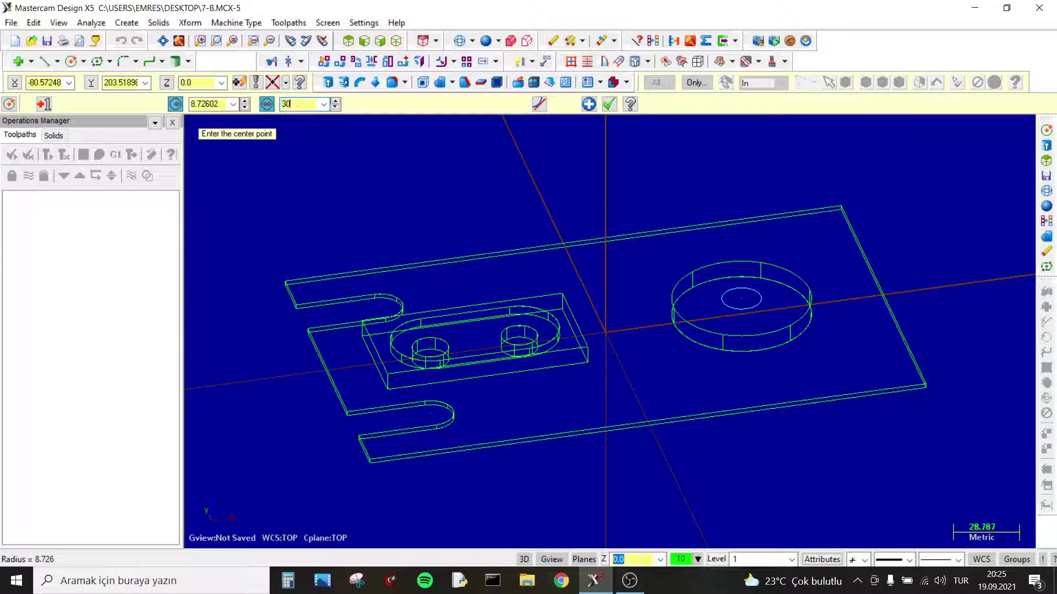
key(Return)
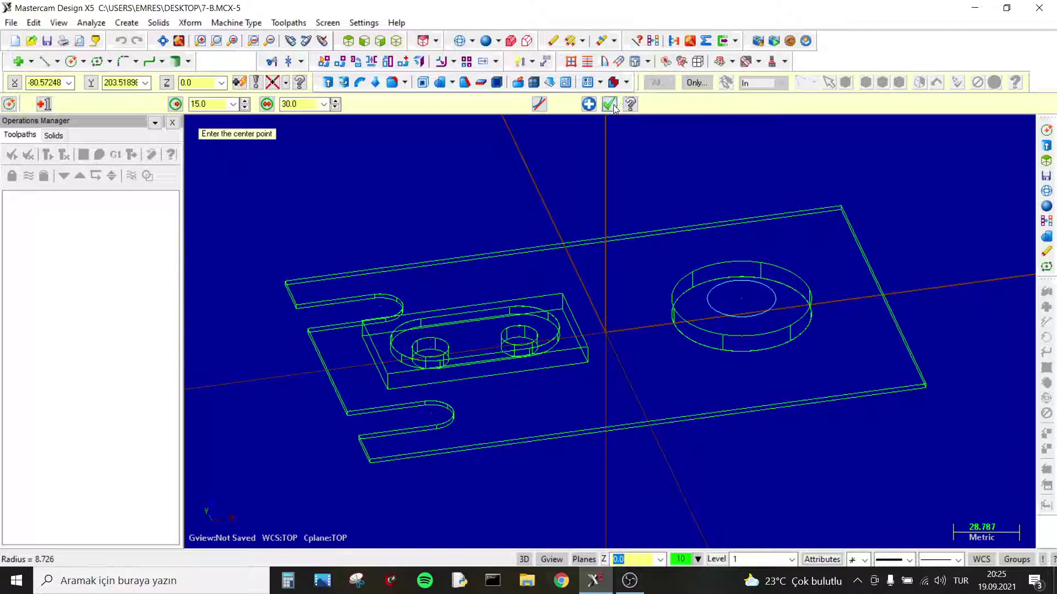
click(609, 104)
scroll(797, 177, up, 2)
scroll(790, 176, up, 2)
scroll(745, 285, up, 2)
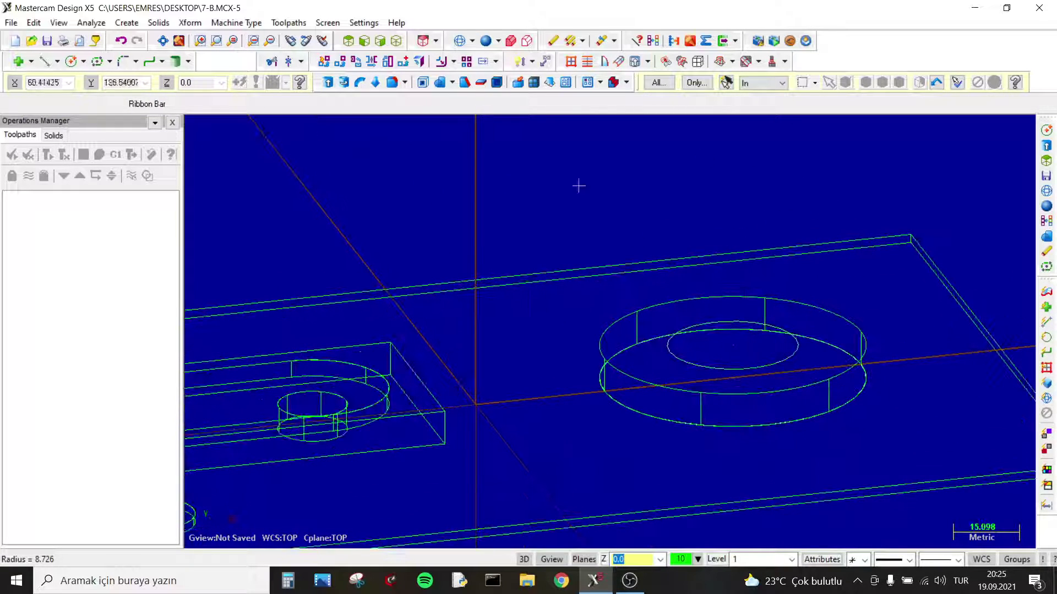
Cancel a stray circle on the Right Side plane and set the construction plane to Front.
click(436, 43)
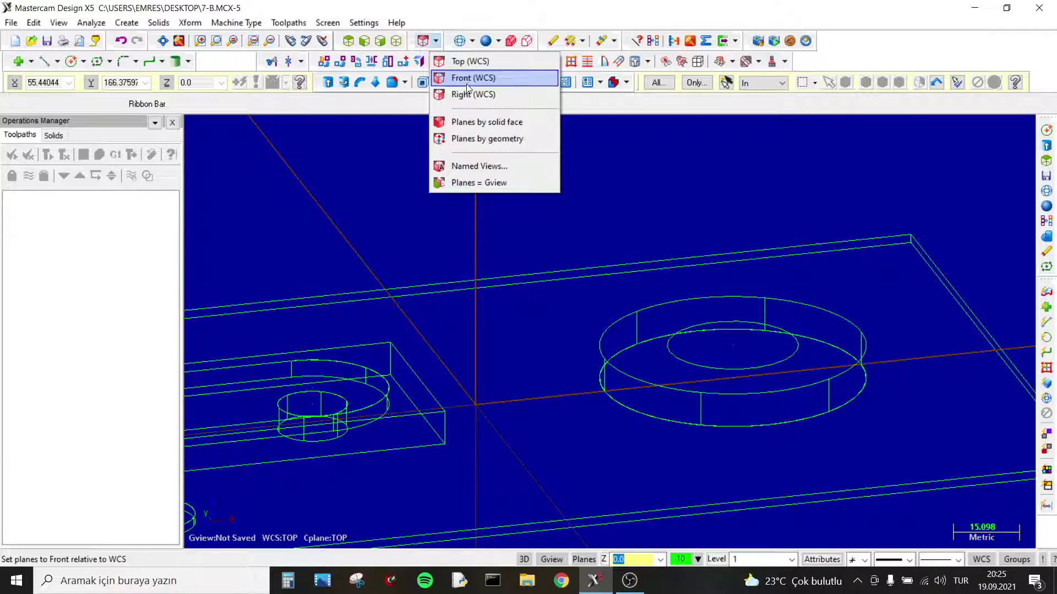
click(467, 94)
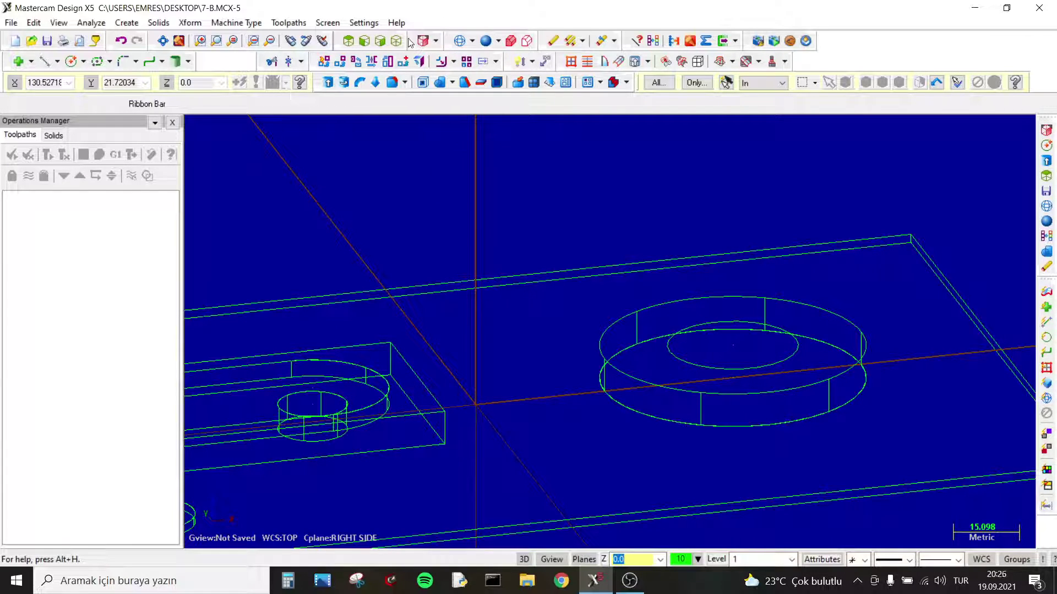
click(80, 66)
click(733, 345)
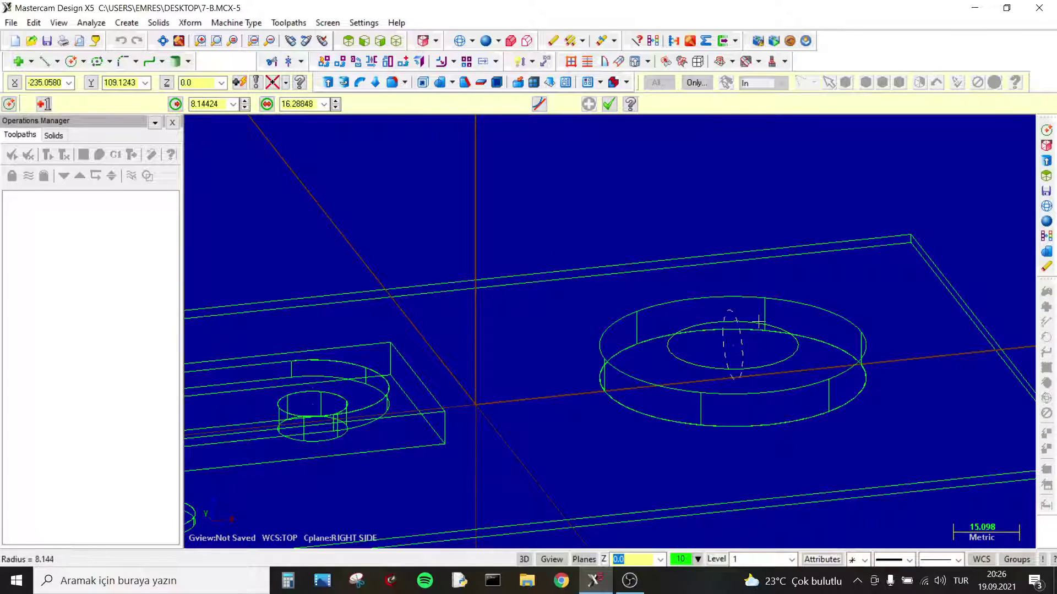
key(Escape)
key(Escape)
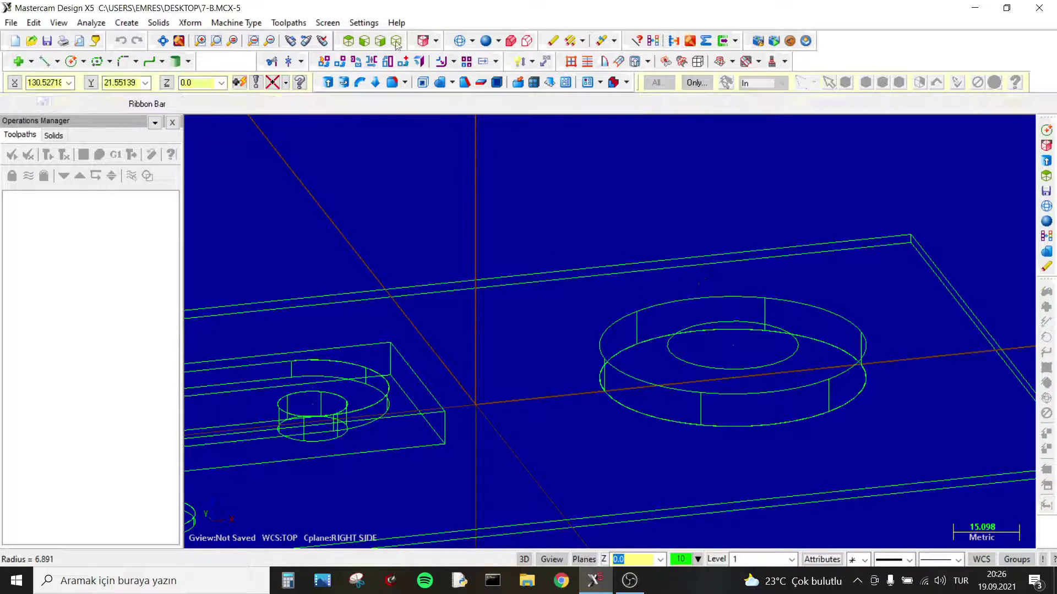
click(435, 41)
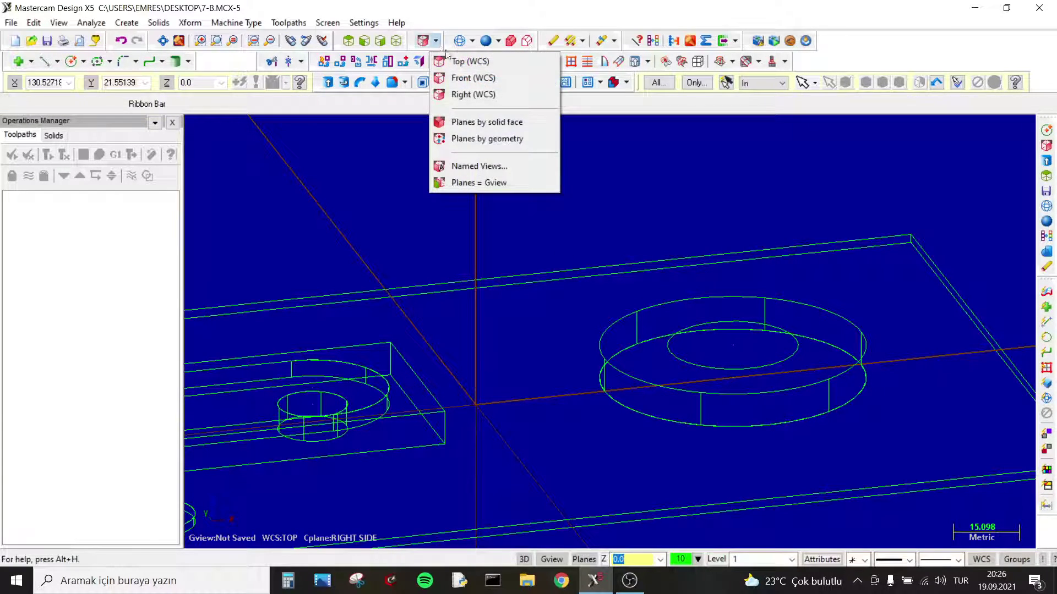
click(476, 82)
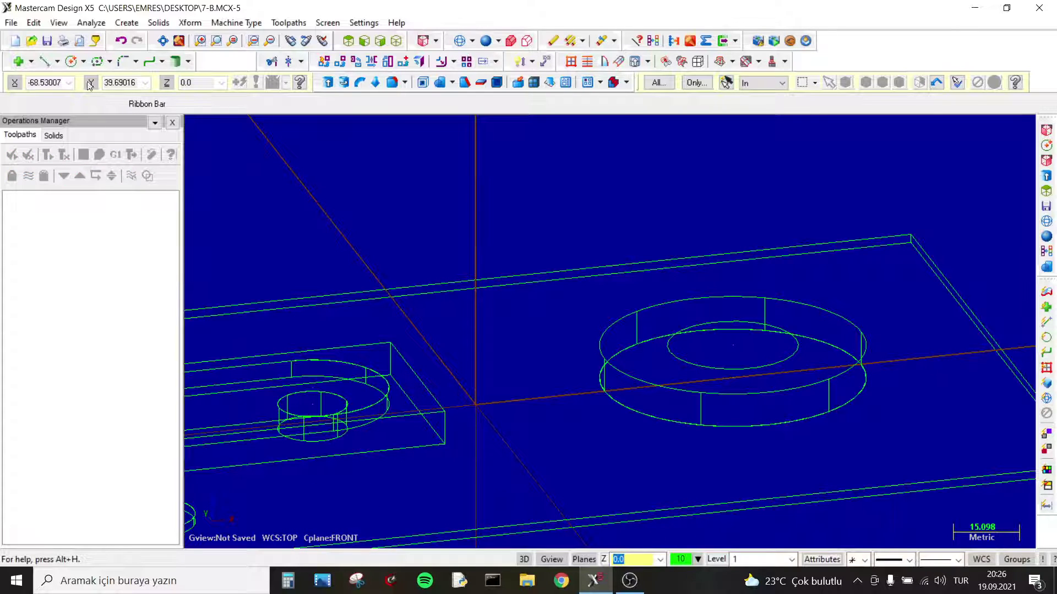
Draw an upright radius-15 circle centred on the boss top.
click(71, 61)
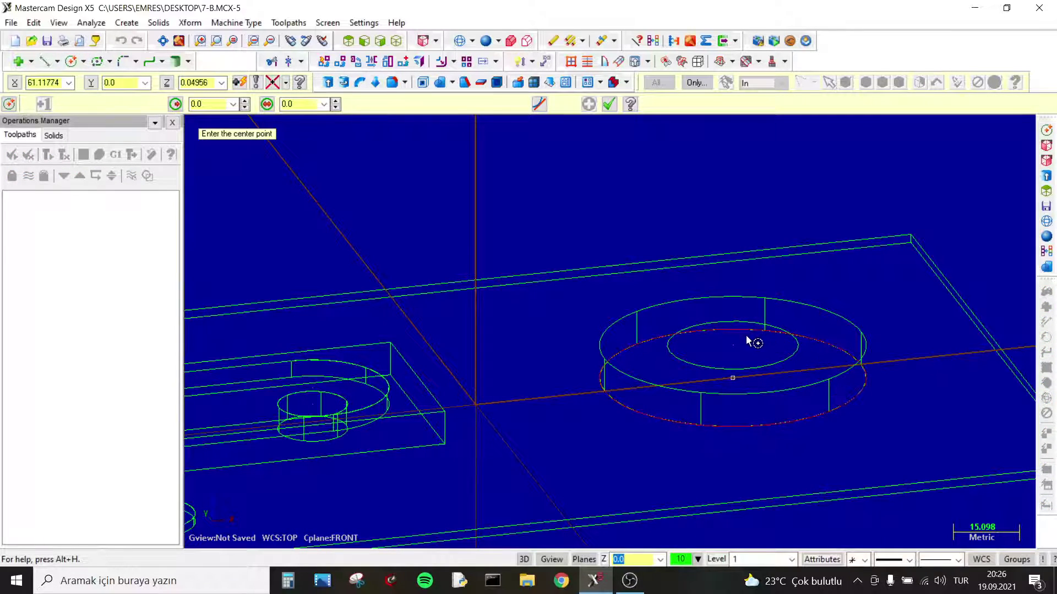
click(736, 350)
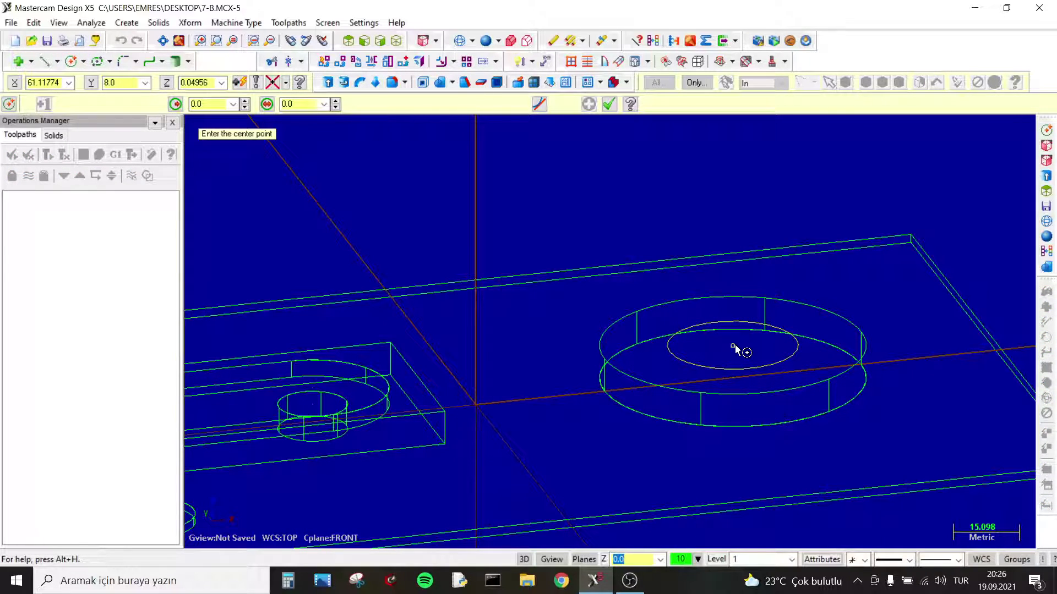
click(795, 338)
click(608, 104)
mouse_move(627, 143)
middle_down()
mouse_move(708, 211)
mouse_move(696, 212)
mouse_move(668, 172)
mouse_move(629, 182)
mouse_move(622, 220)
middle_up()
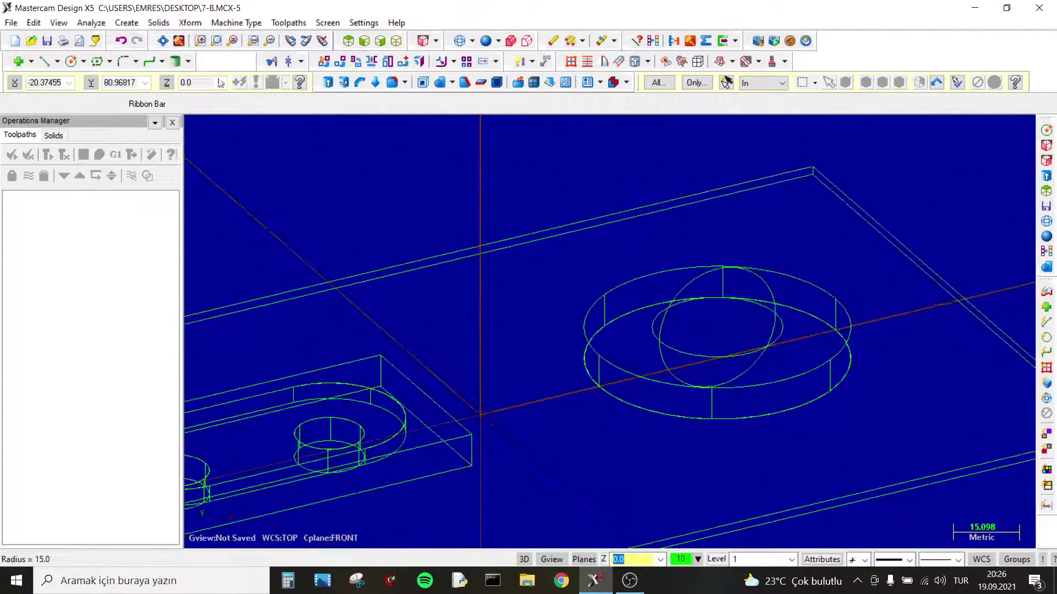
Add horizontal and vertical radius lines from the circle's centre.
click(44, 61)
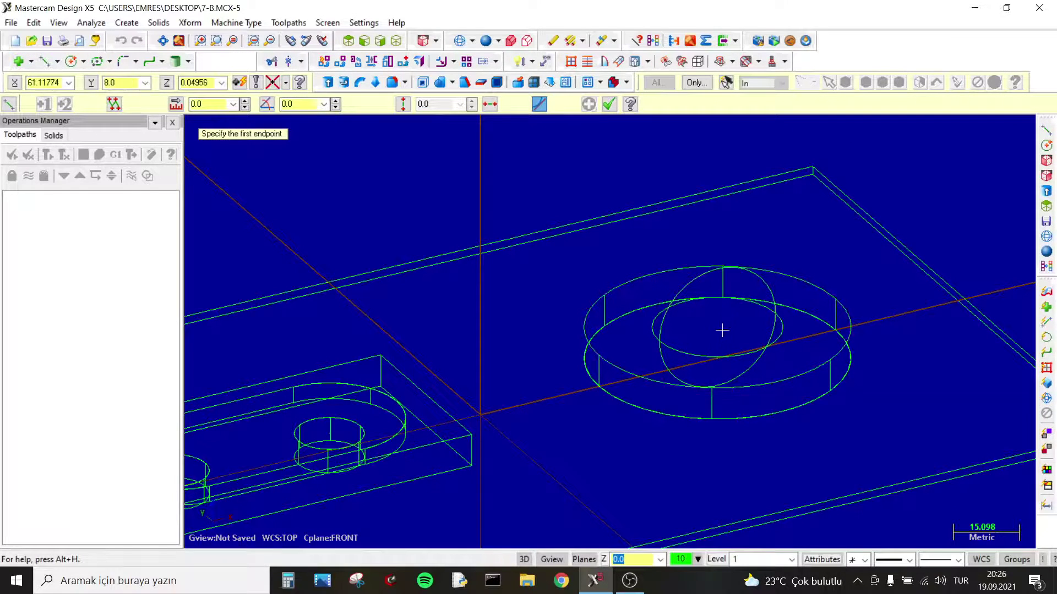
click(718, 327)
click(775, 314)
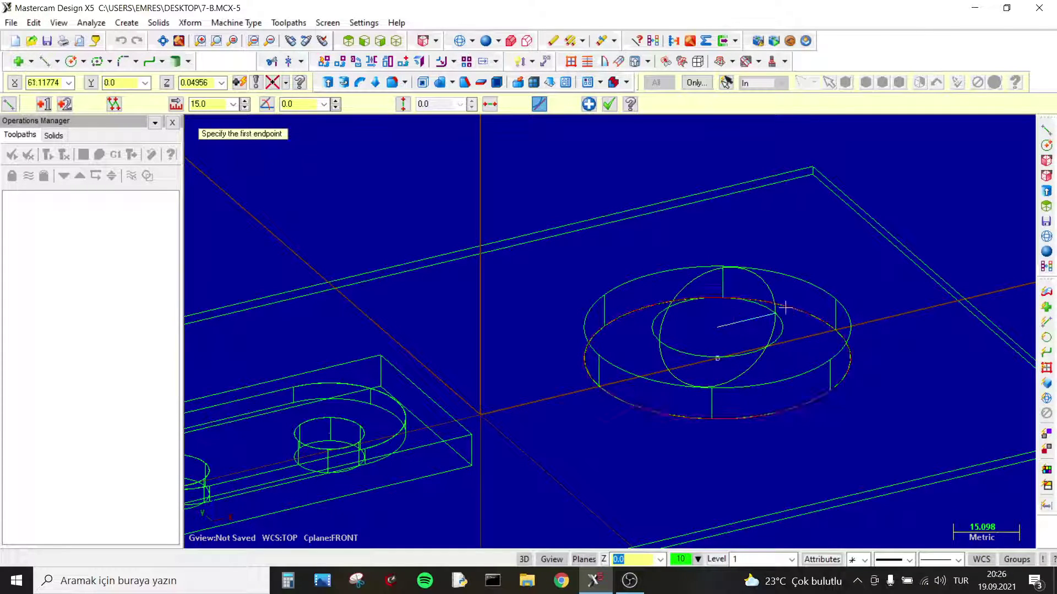
click(718, 327)
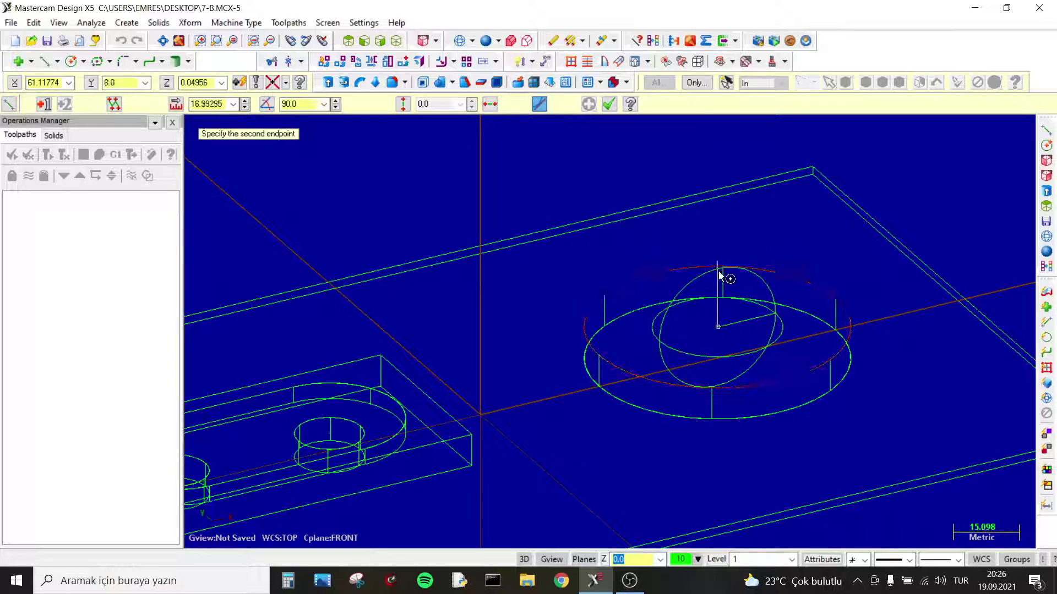
middle_drag(724, 265, 731, 272)
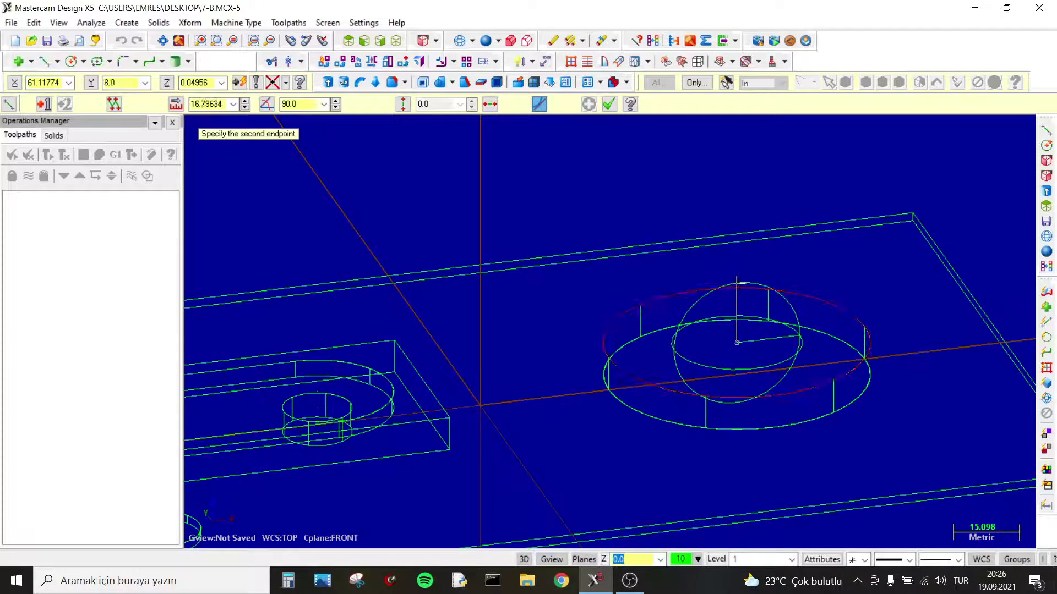
key(Escape)
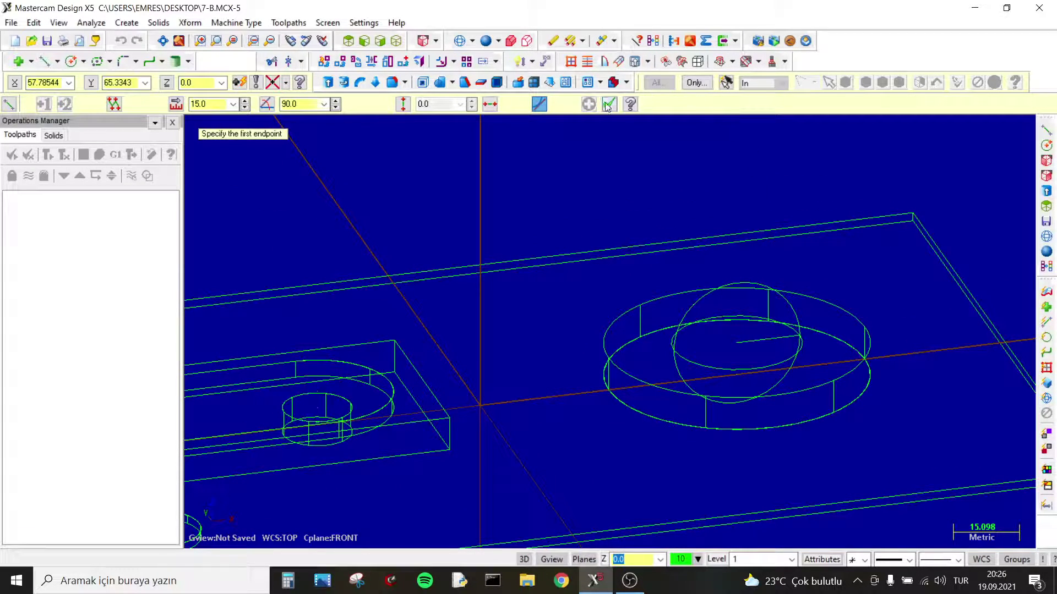
click(609, 104)
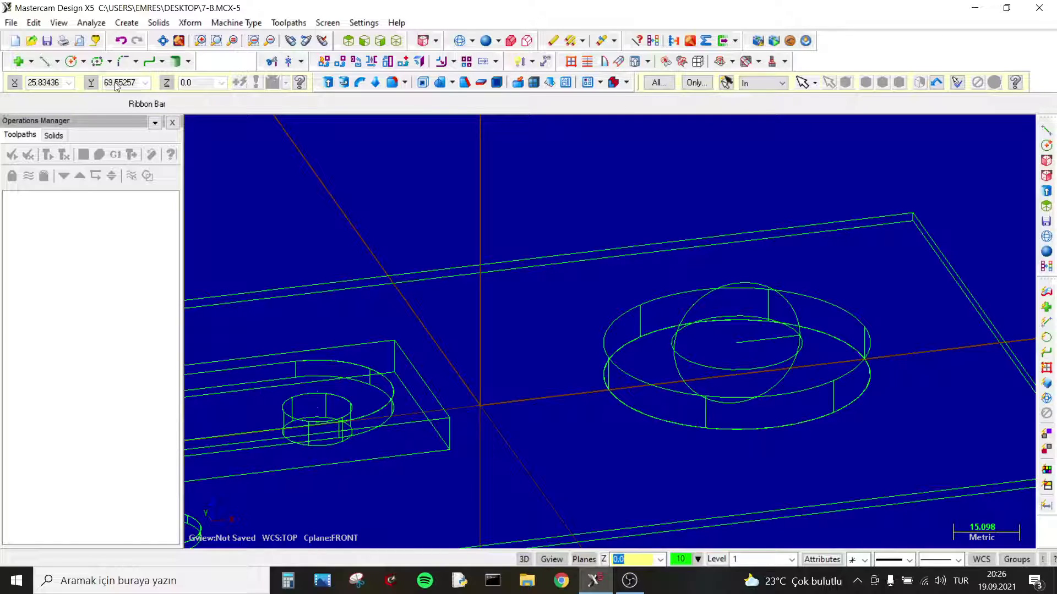
click(44, 61)
click(743, 345)
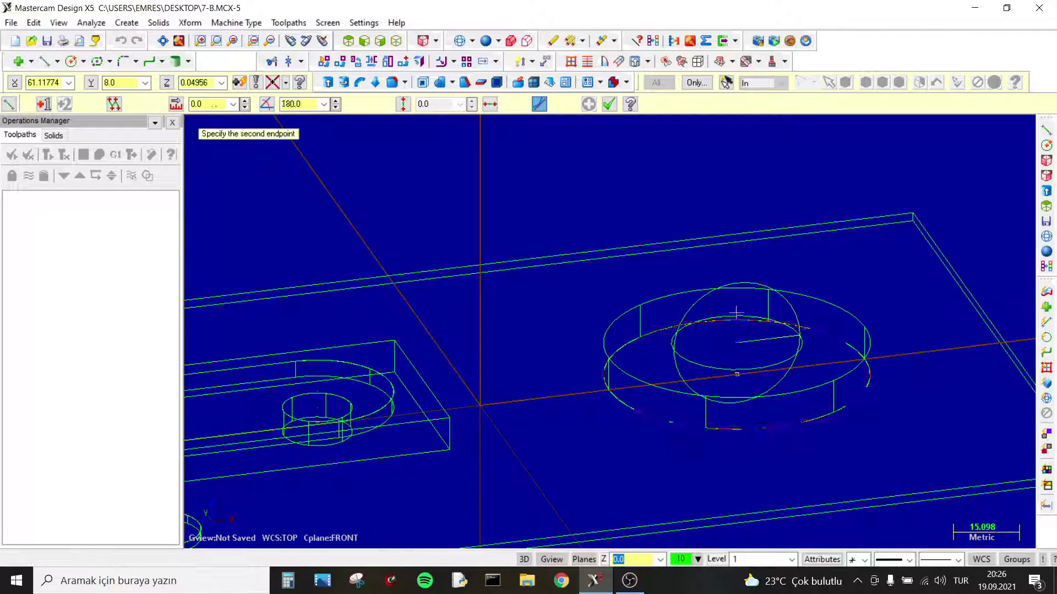
click(738, 284)
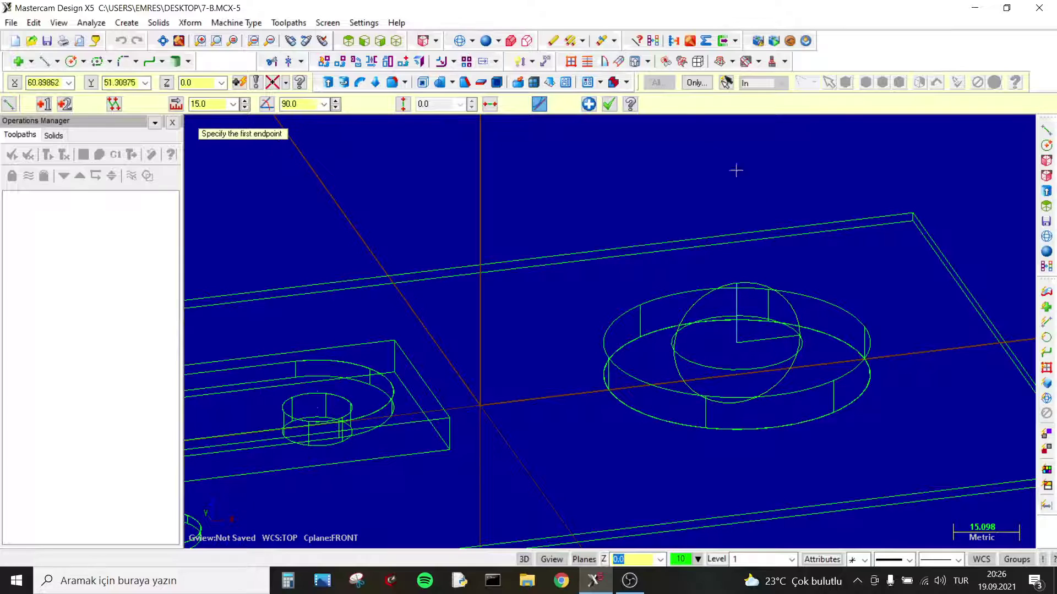
click(608, 104)
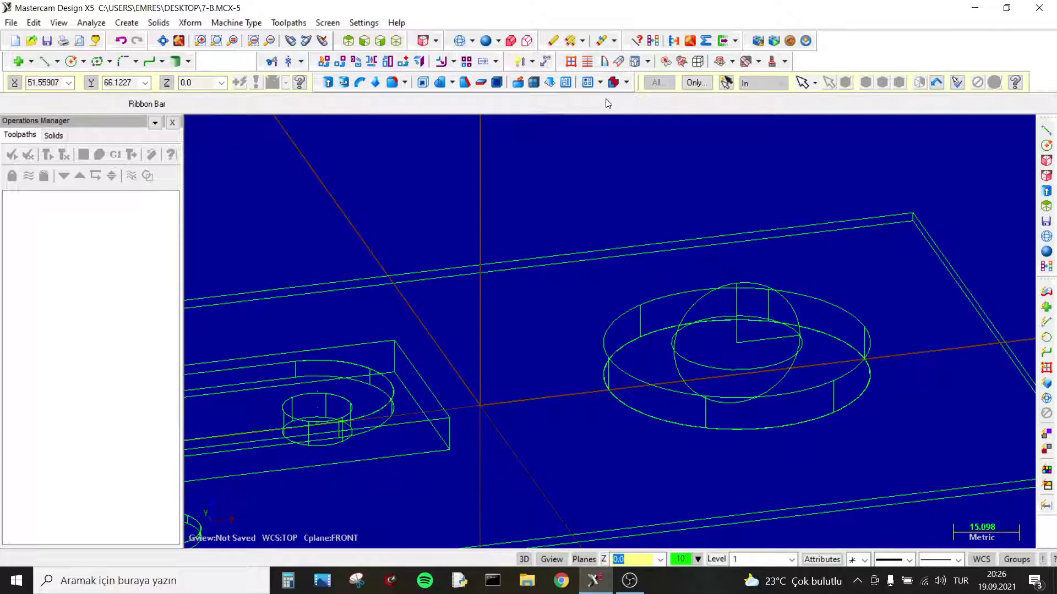
Trim the upright circle down to a closed quarter-circle profile.
click(272, 61)
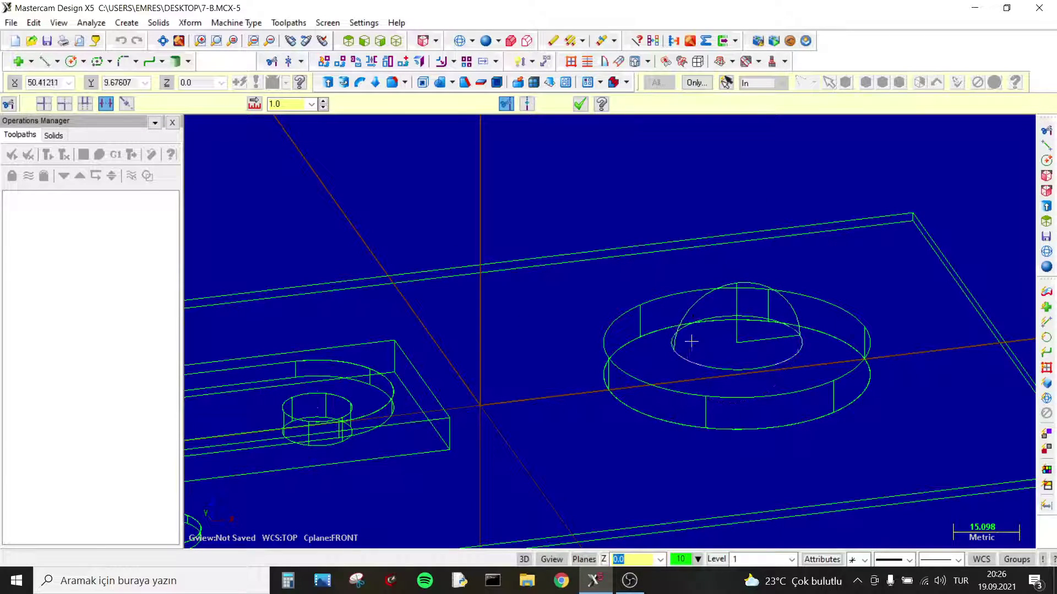
click(684, 301)
key(Return)
middle_drag(688, 308, 806, 370)
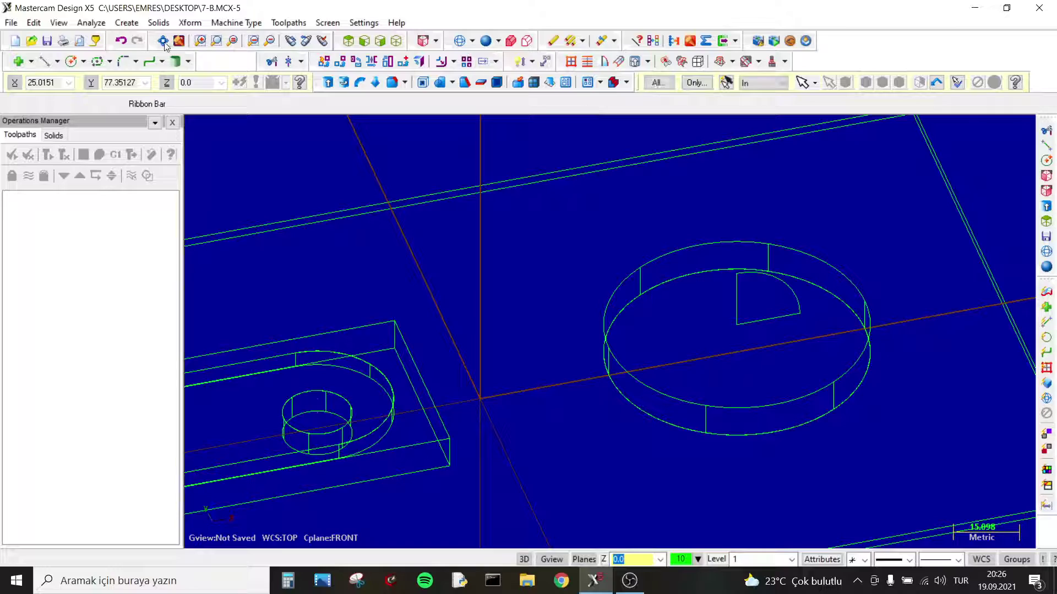
mouse_move(418, 163)
middle_down()
mouse_move(375, 177)
mouse_move(413, 179)
middle_up()
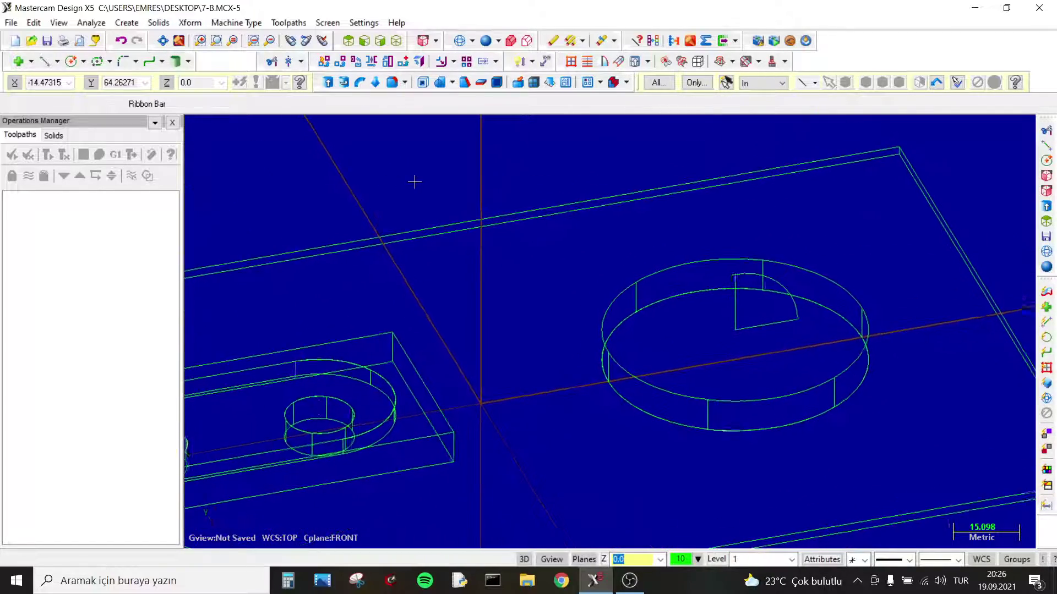
Revolve the quarter-circle profile about the vertical line to form the dome.
click(159, 22)
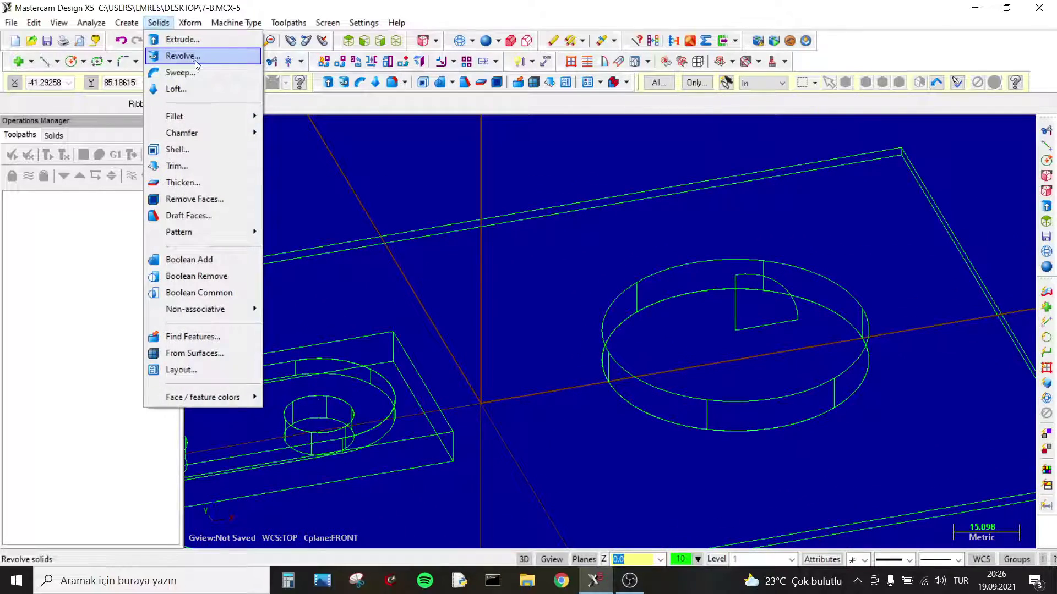
click(193, 57)
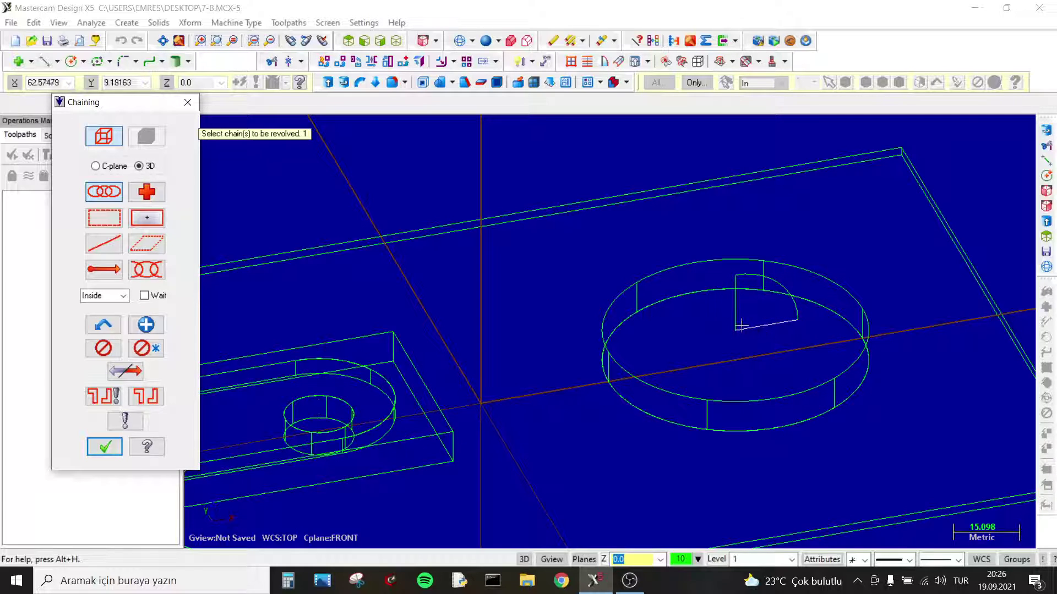
click(737, 323)
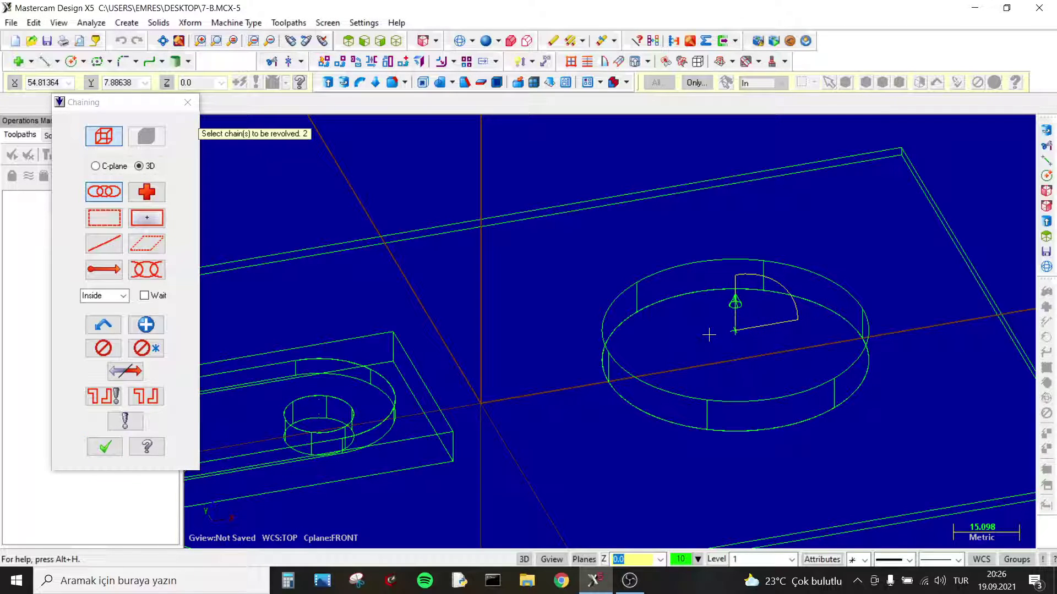
key(Return)
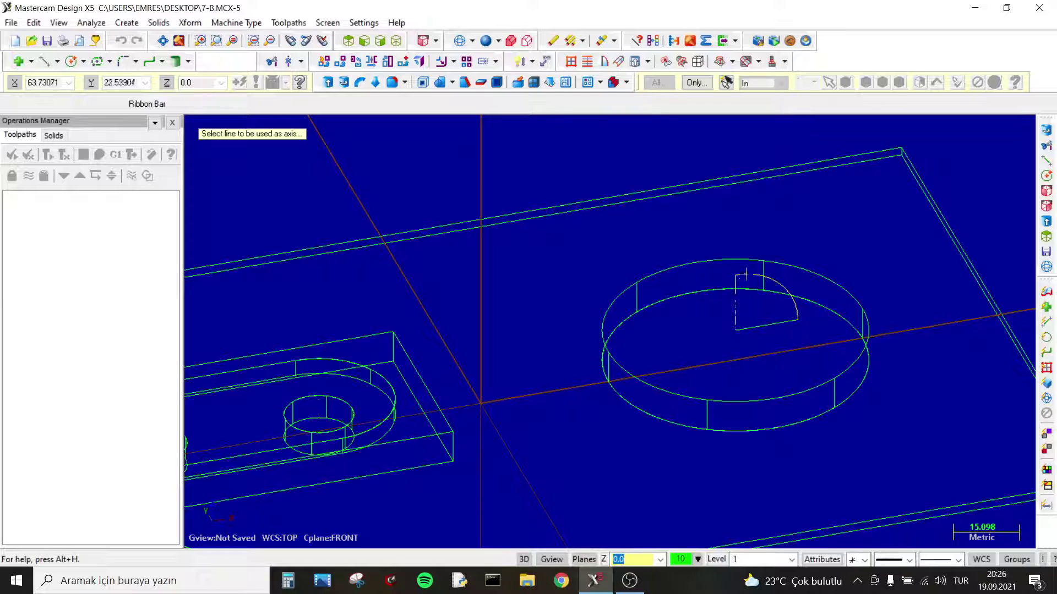
click(735, 280)
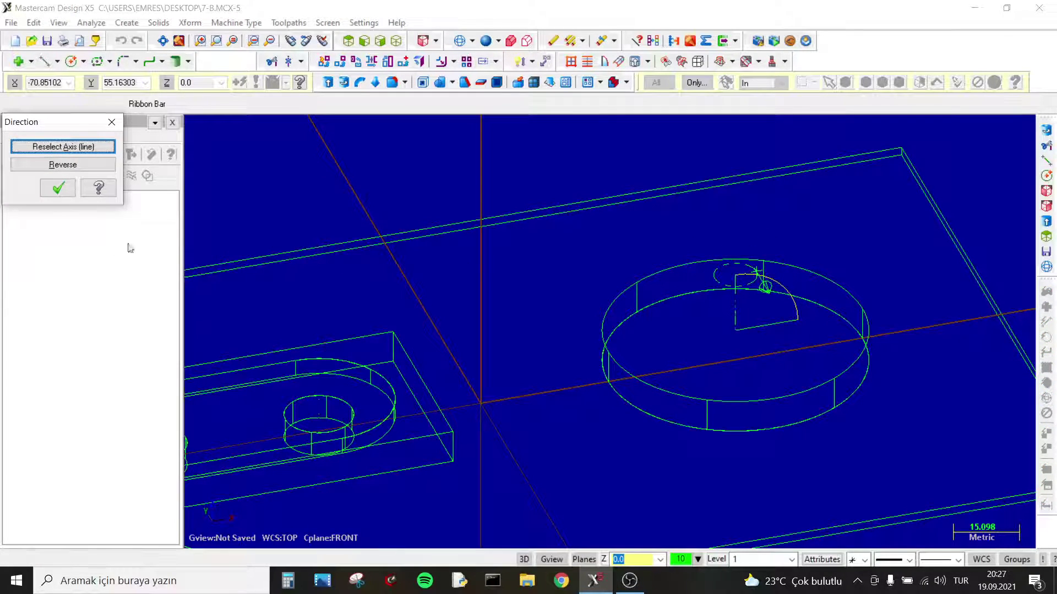
click(56, 193)
click(102, 360)
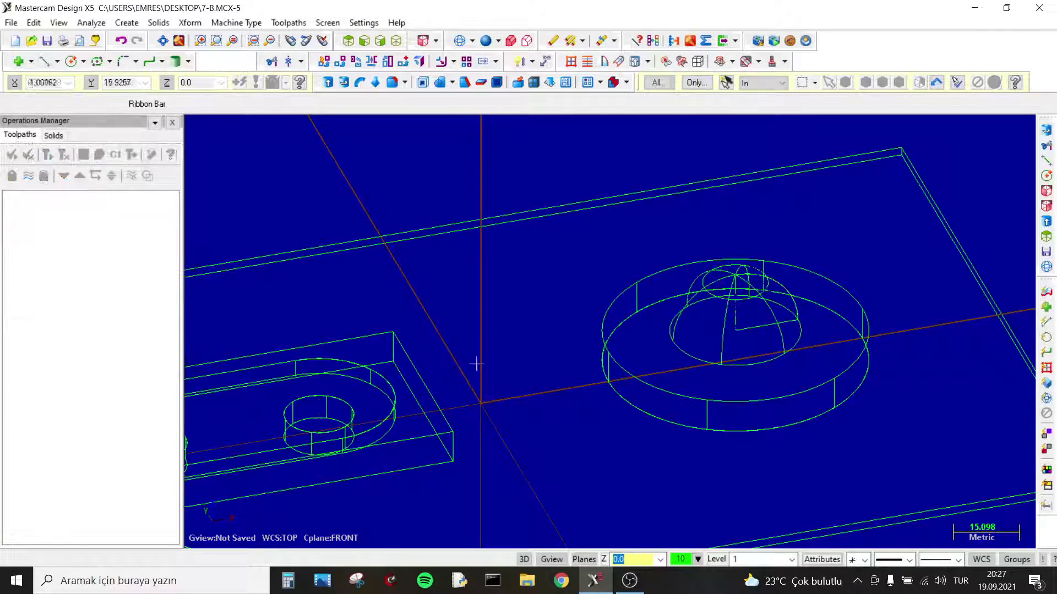
Inspect the dome in shaded and wireframe views, then switch to Top view.
mouse_move(600, 304)
middle_down()
mouse_move(641, 300)
mouse_move(650, 231)
middle_up()
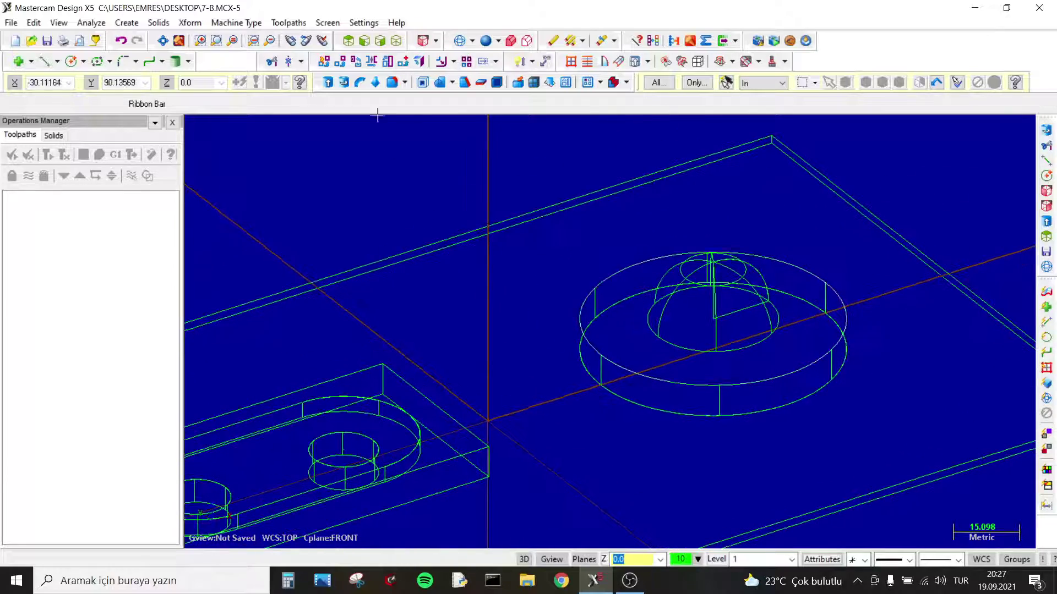
click(486, 41)
middle_drag(651, 154, 955, 248)
scroll(954, 248, down, 1)
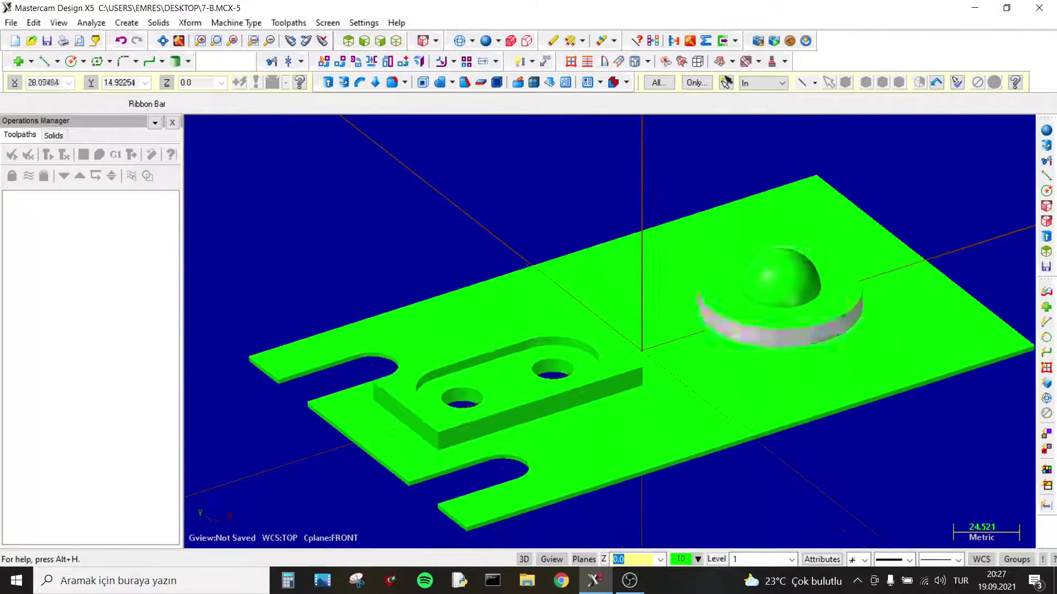
click(460, 43)
mouse_move(651, 238)
middle_down()
mouse_move(655, 226)
mouse_move(644, 239)
mouse_move(673, 256)
mouse_move(664, 251)
middle_up()
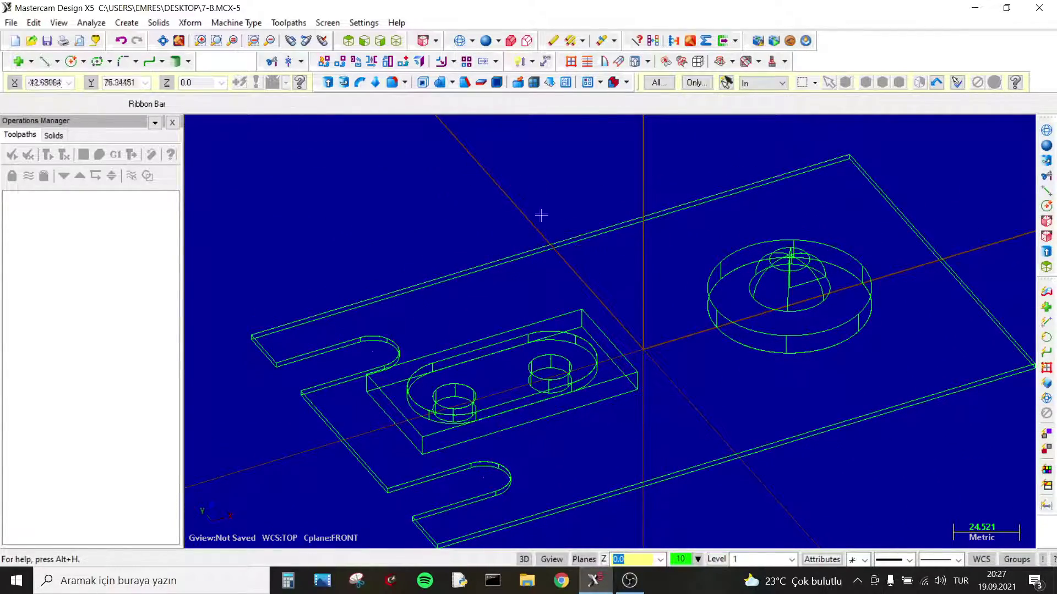
click(348, 40)
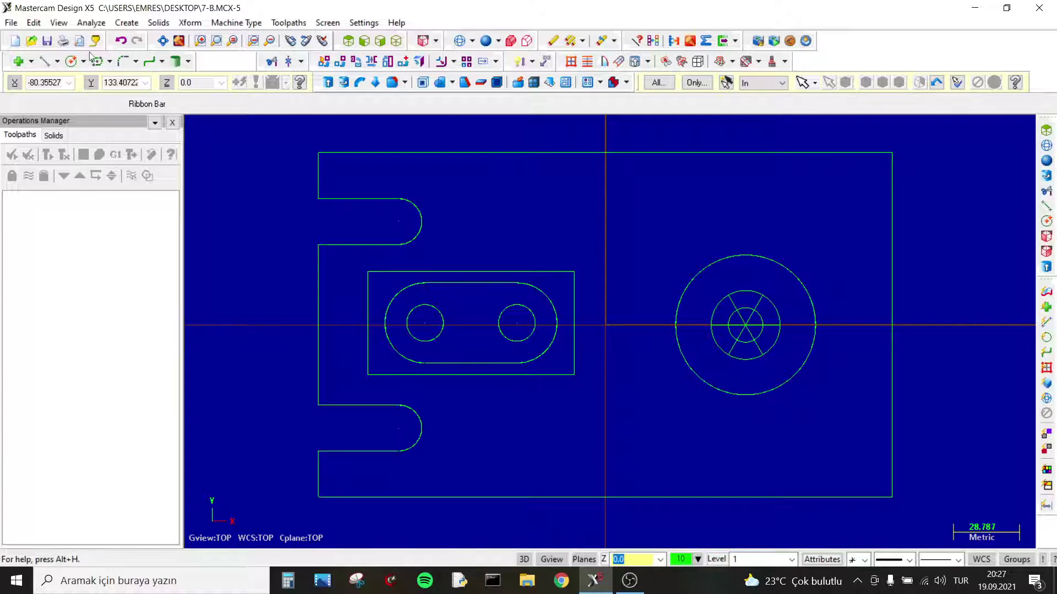
Draw a 70-long horizontal line on the plate above the pocketed boss.
click(44, 61)
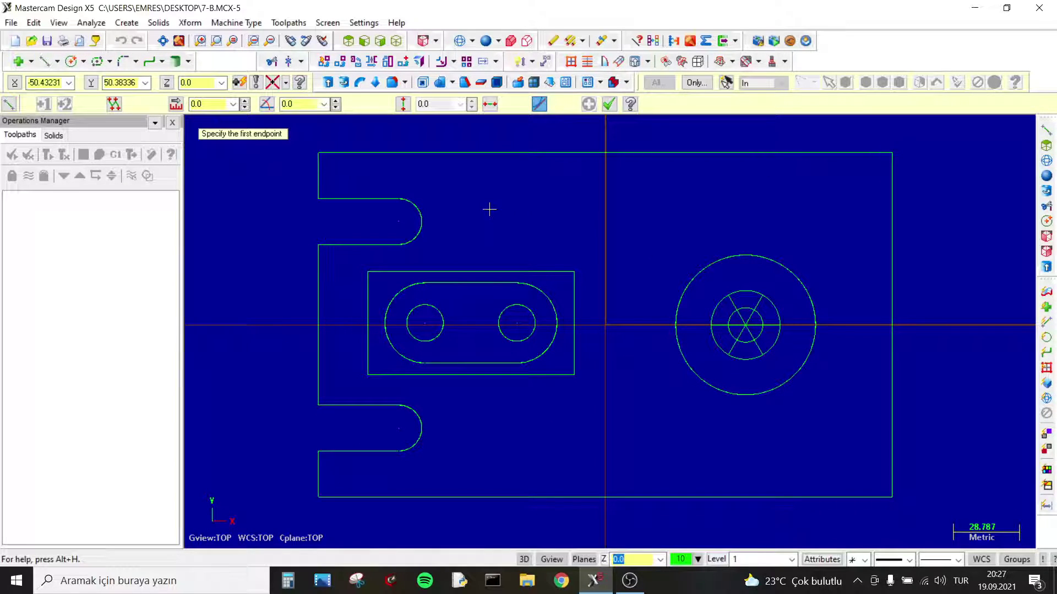
click(490, 219)
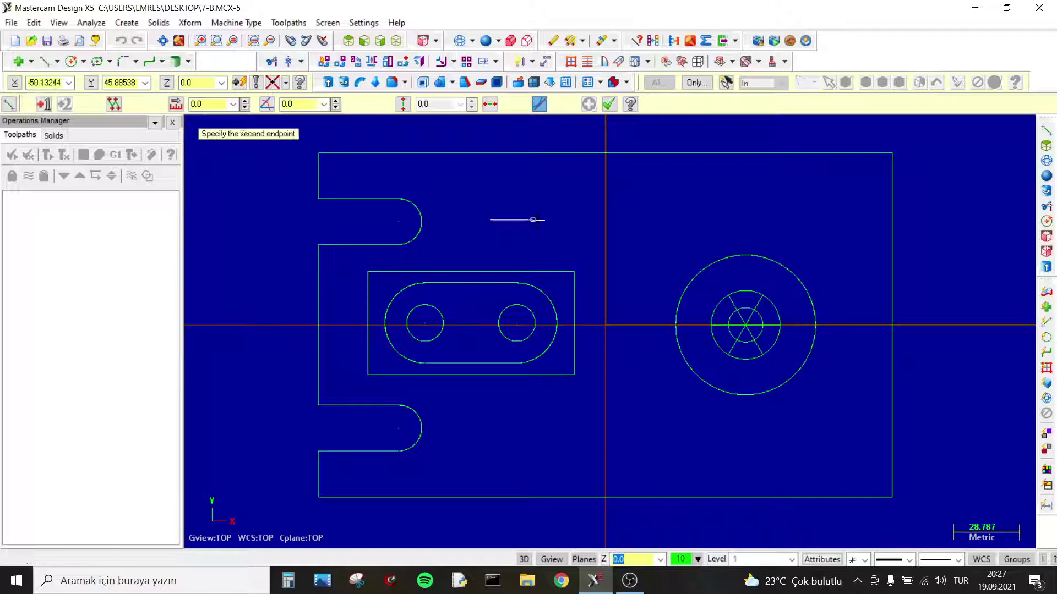
click(661, 220)
double_click(217, 104)
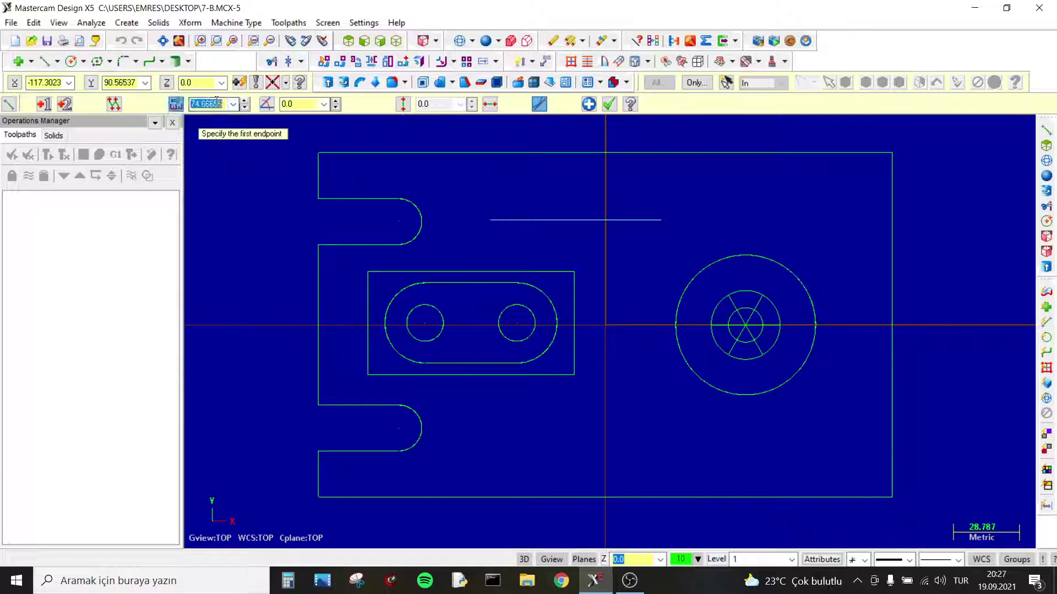
text(70)
key(Return)
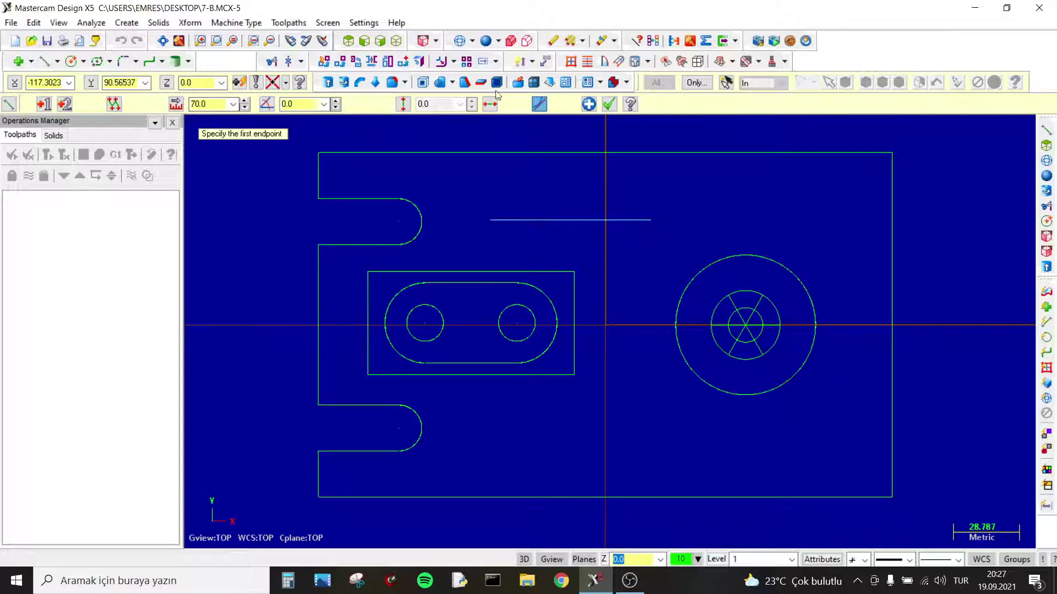
click(609, 104)
mouse_move(599, 179)
middle_down()
mouse_move(533, 136)
mouse_move(531, 113)
middle_up()
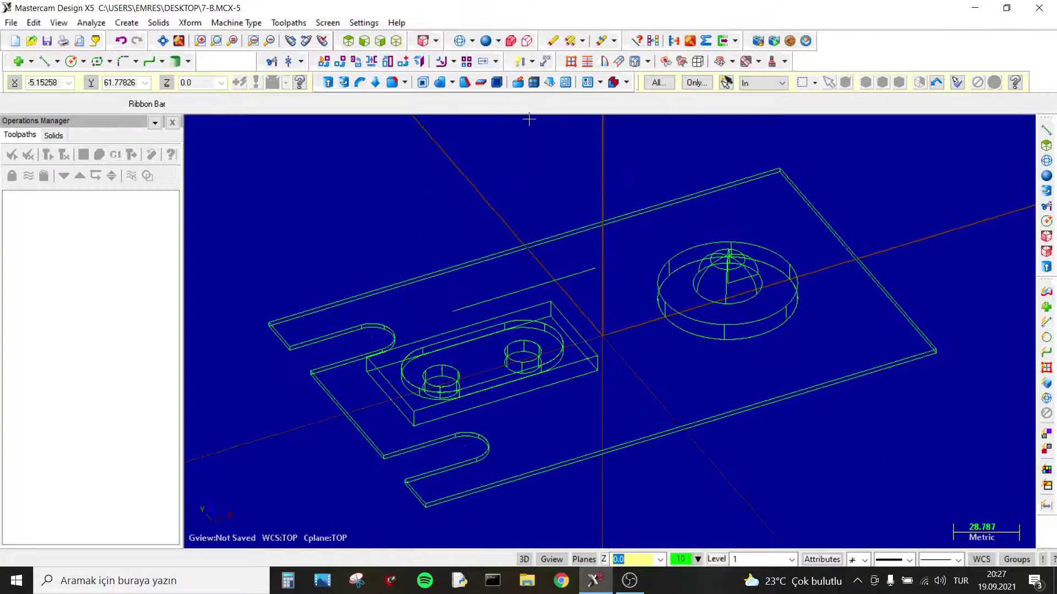
scroll(446, 270, up, 2)
scroll(470, 258, up, 1)
middle_drag(470, 258, 471, 267)
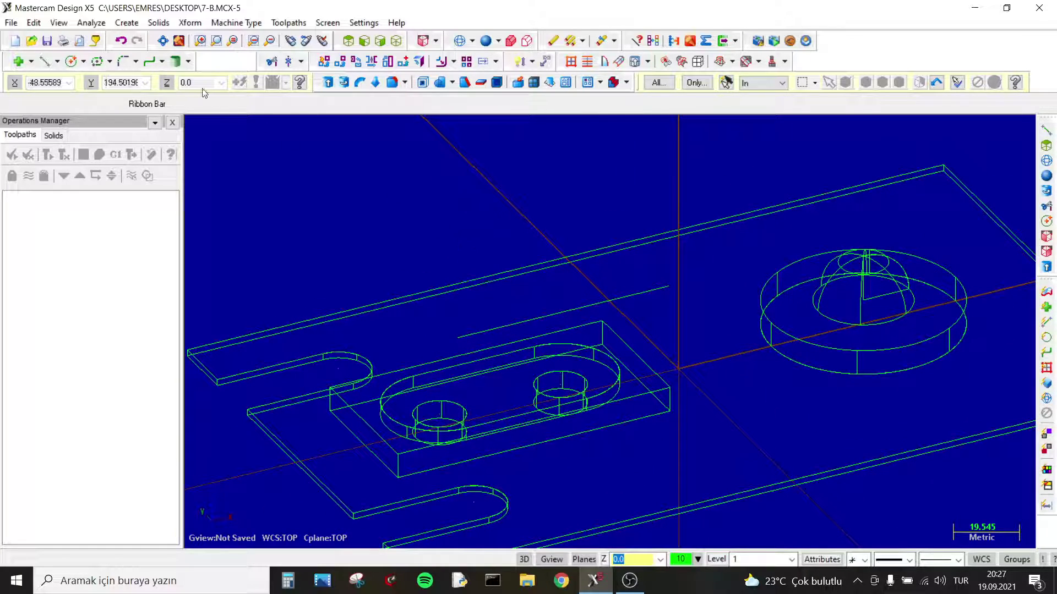
click(71, 61)
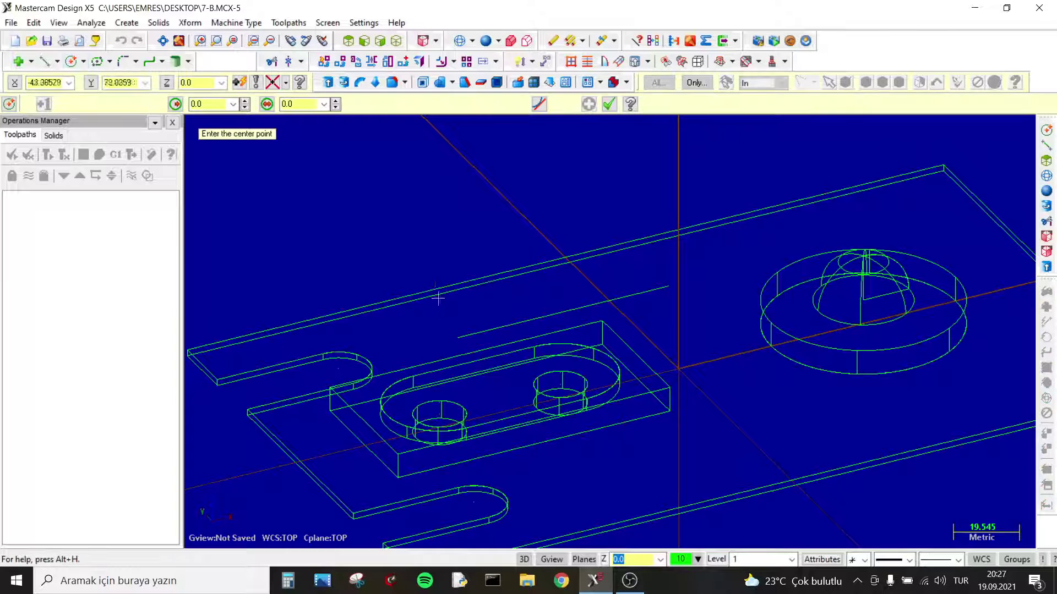
Try a circle at the 70 line's end on the Front plane, then cancel it.
click(460, 338)
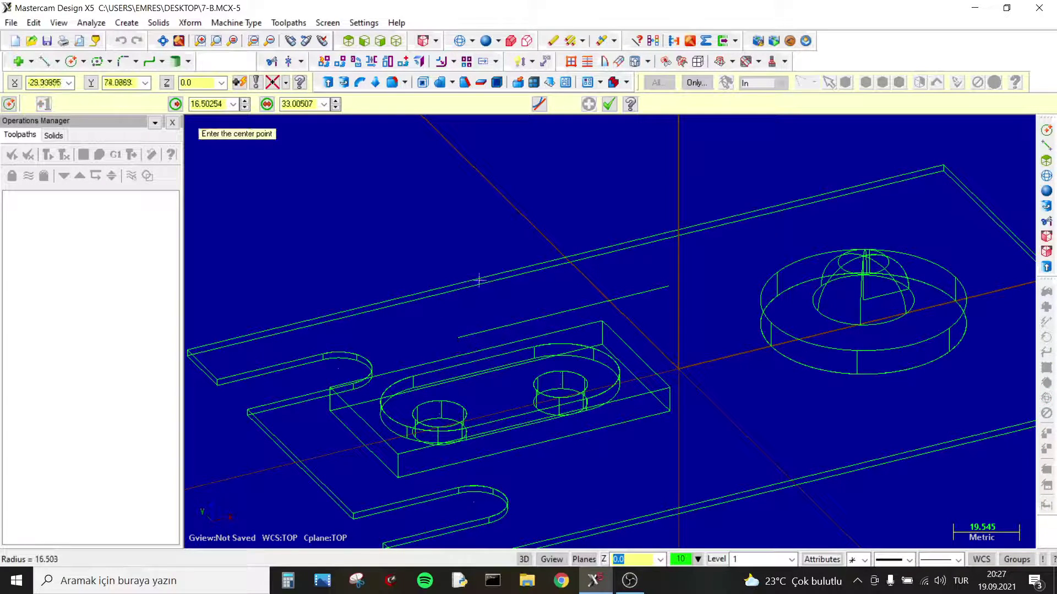
click(435, 41)
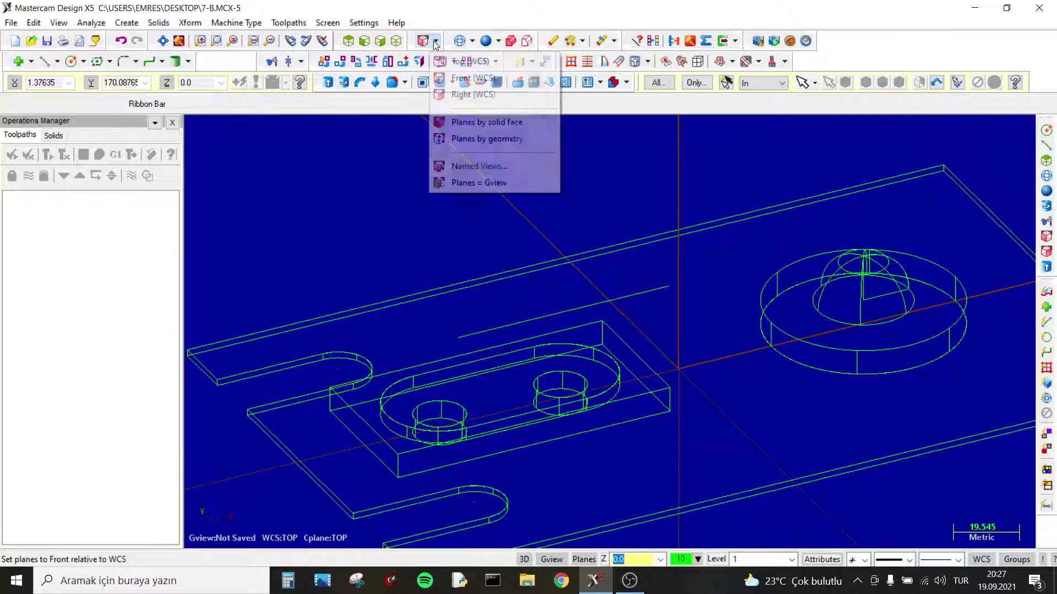
click(469, 82)
click(71, 61)
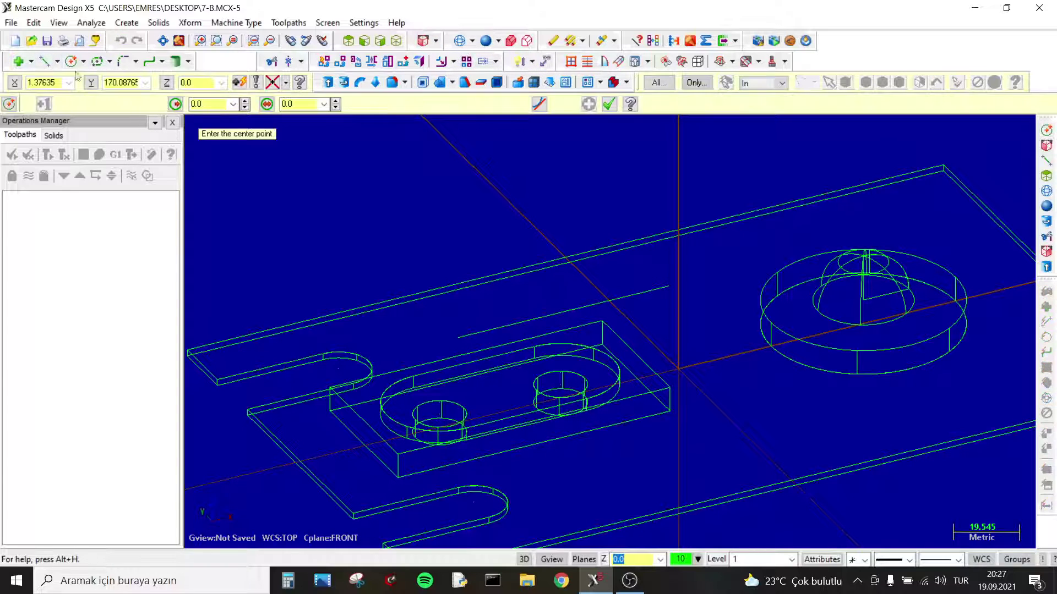
click(460, 338)
click(494, 338)
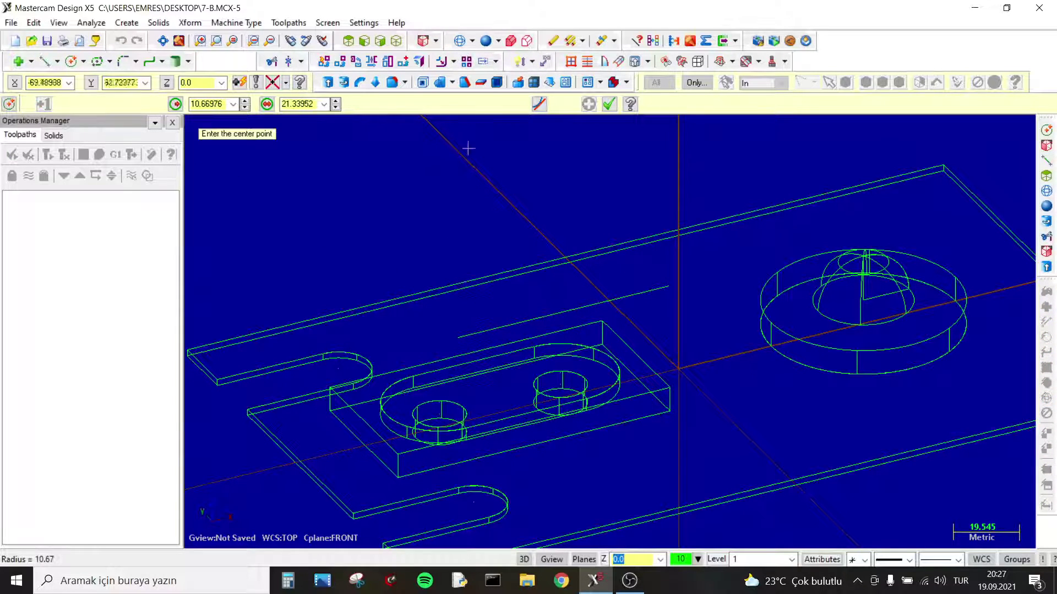
key(Escape)
On the Right side plane, draw a radius 5 circle at the 70 line's end.
click(436, 41)
click(465, 92)
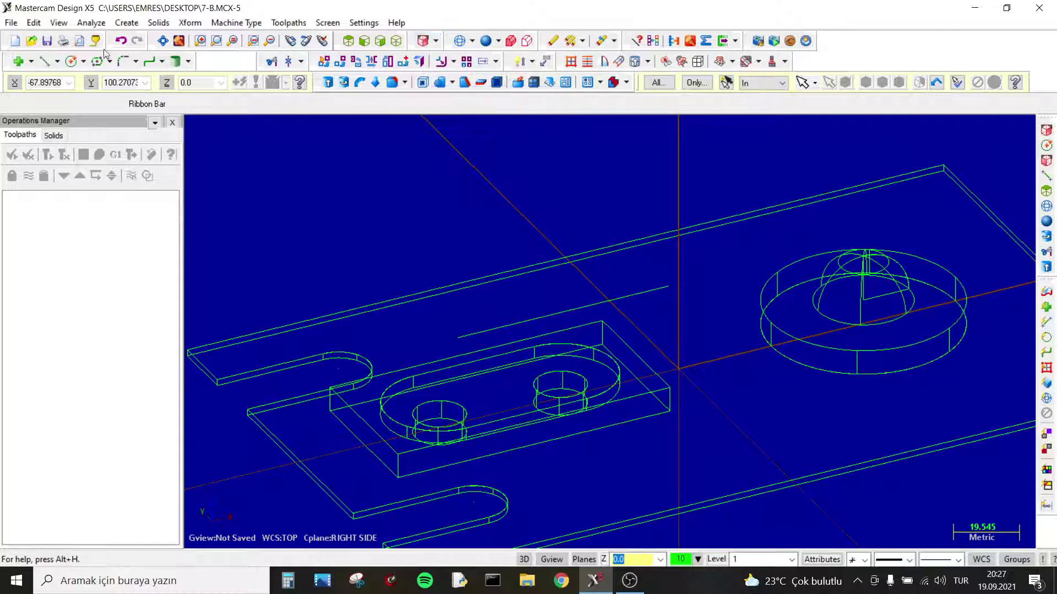
click(71, 61)
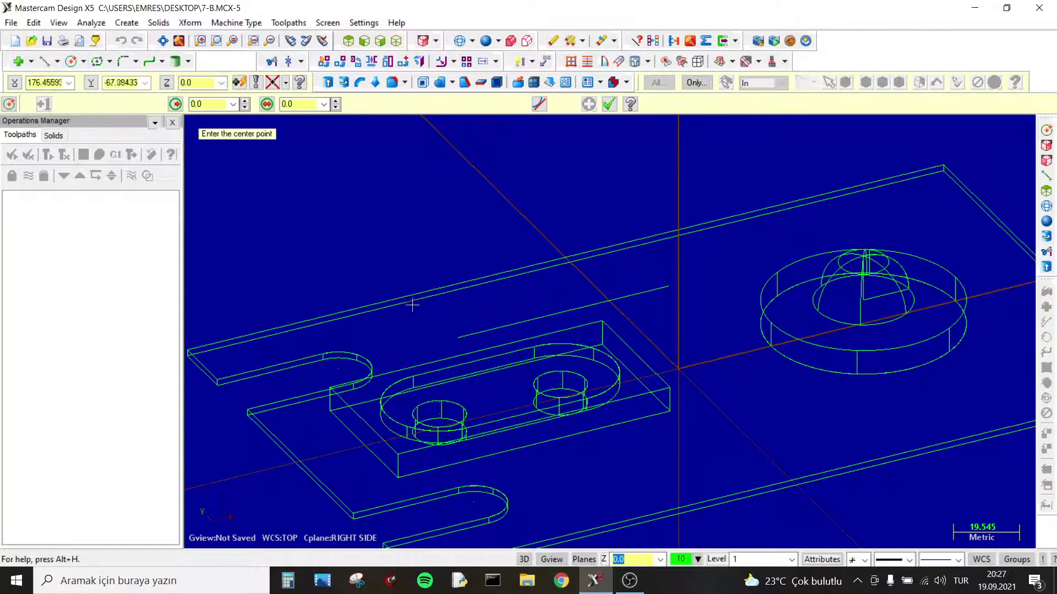
click(457, 337)
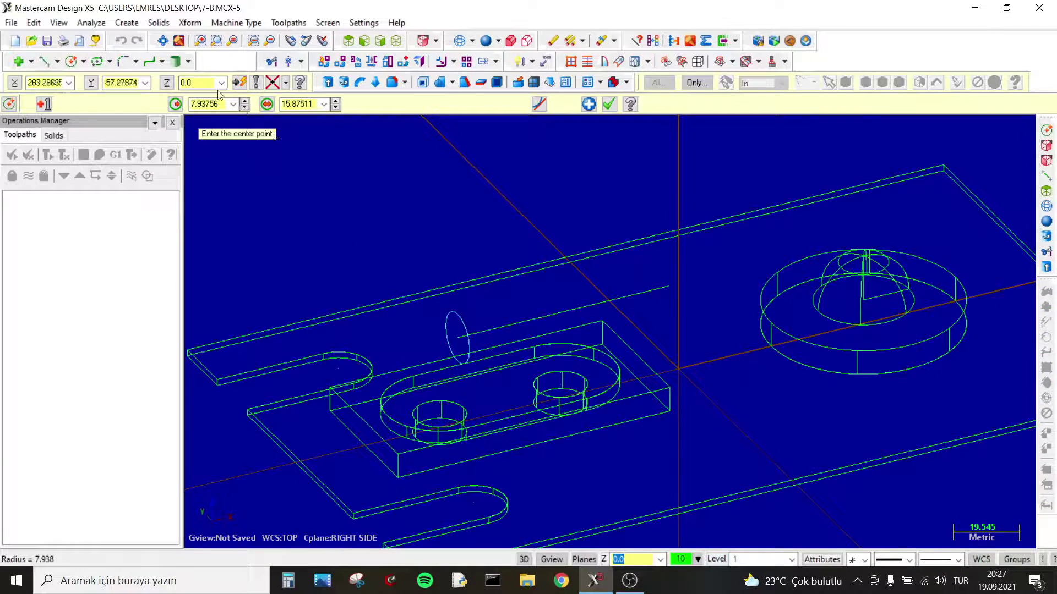
click(209, 104)
text(5)
key(Return)
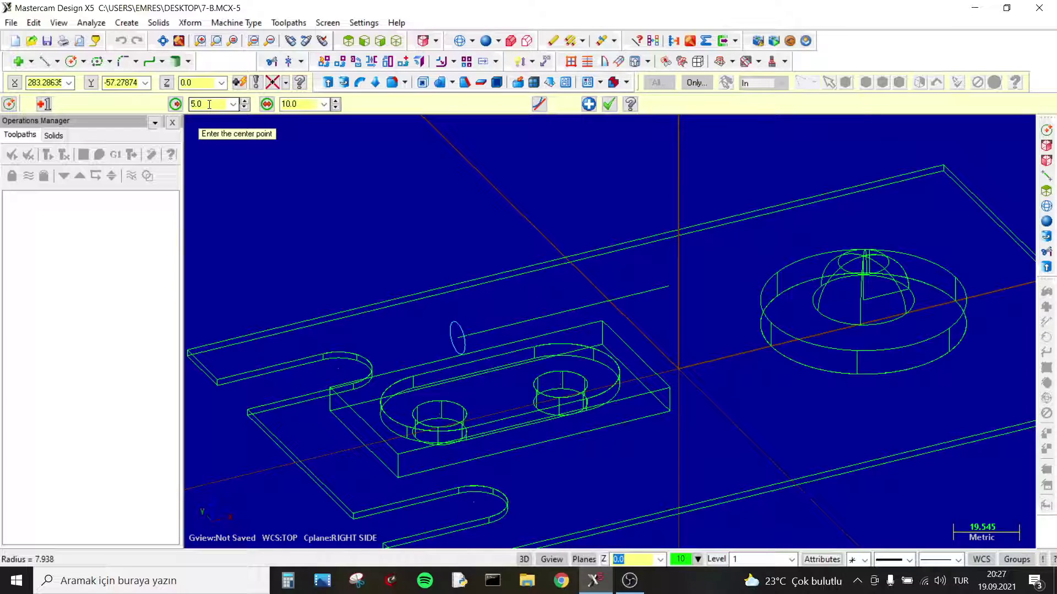
click(609, 104)
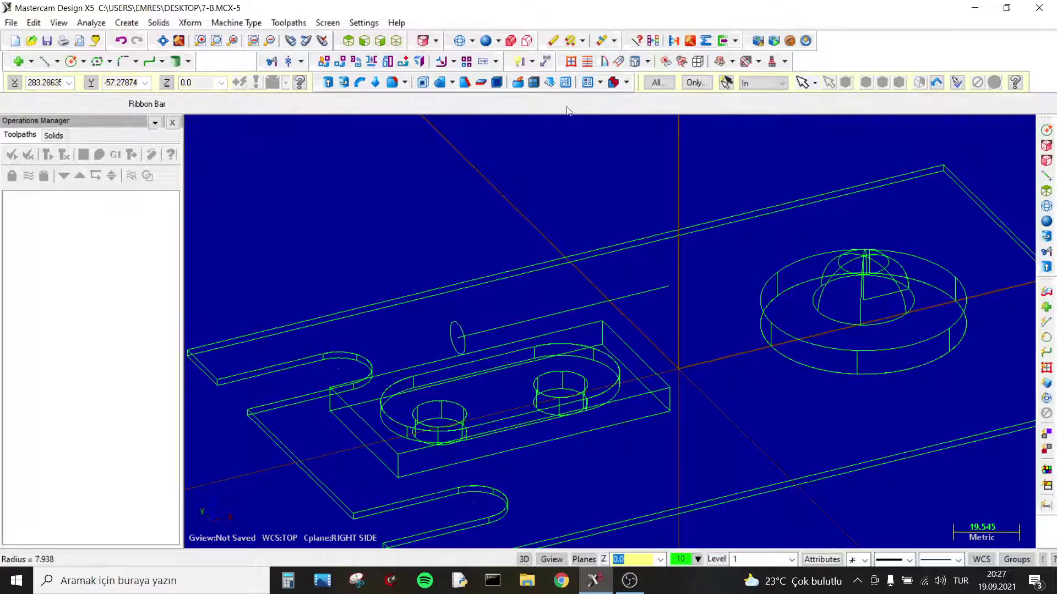
scroll(485, 303, up, 1)
scroll(451, 330, up, 1)
scroll(441, 331, up, 1)
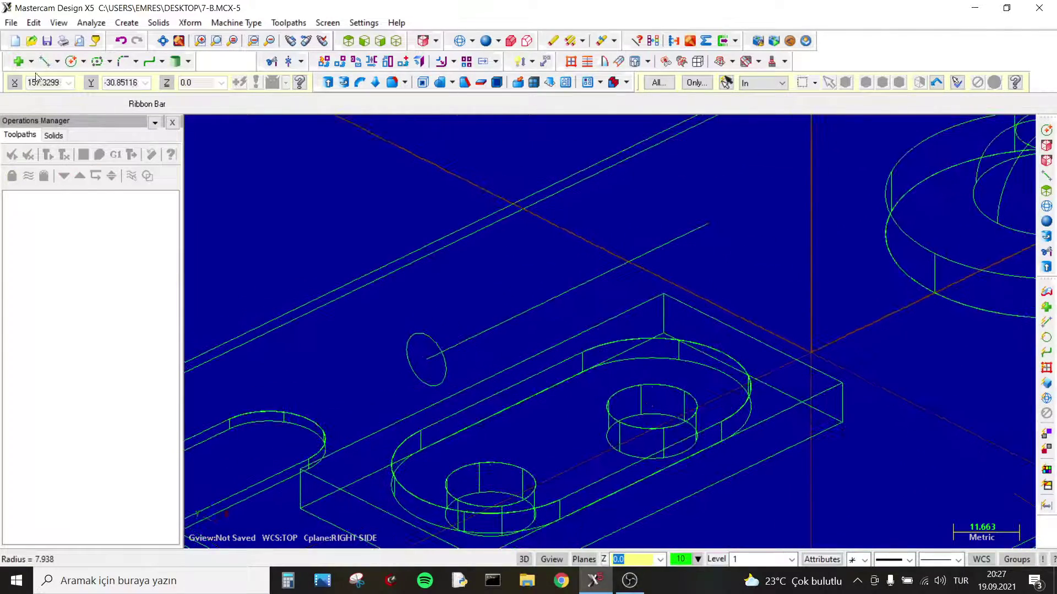
click(45, 62)
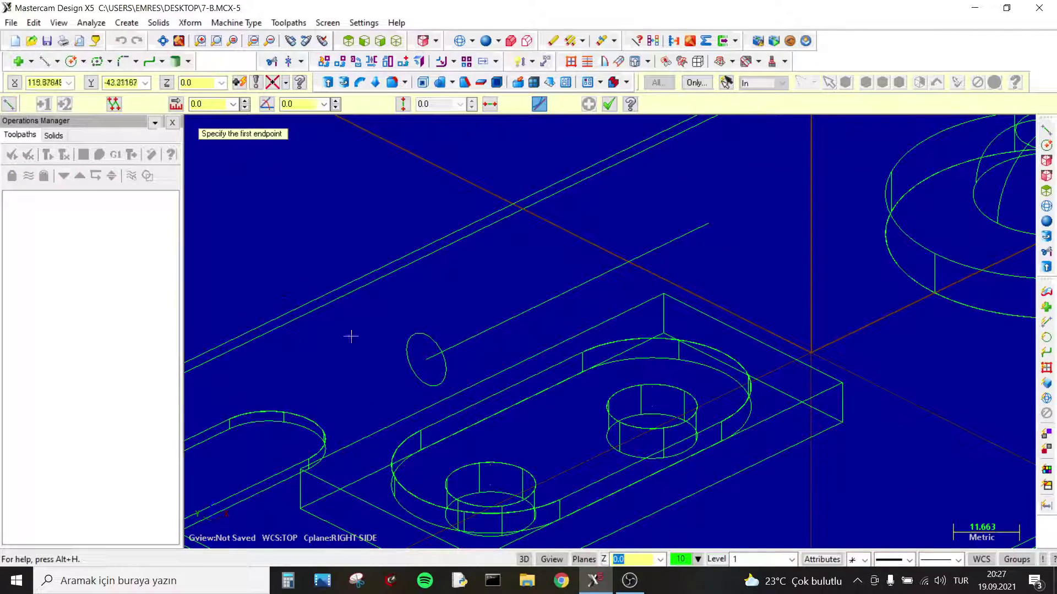
Draw a short line across the small radius-5 circle.
click(407, 351)
click(445, 368)
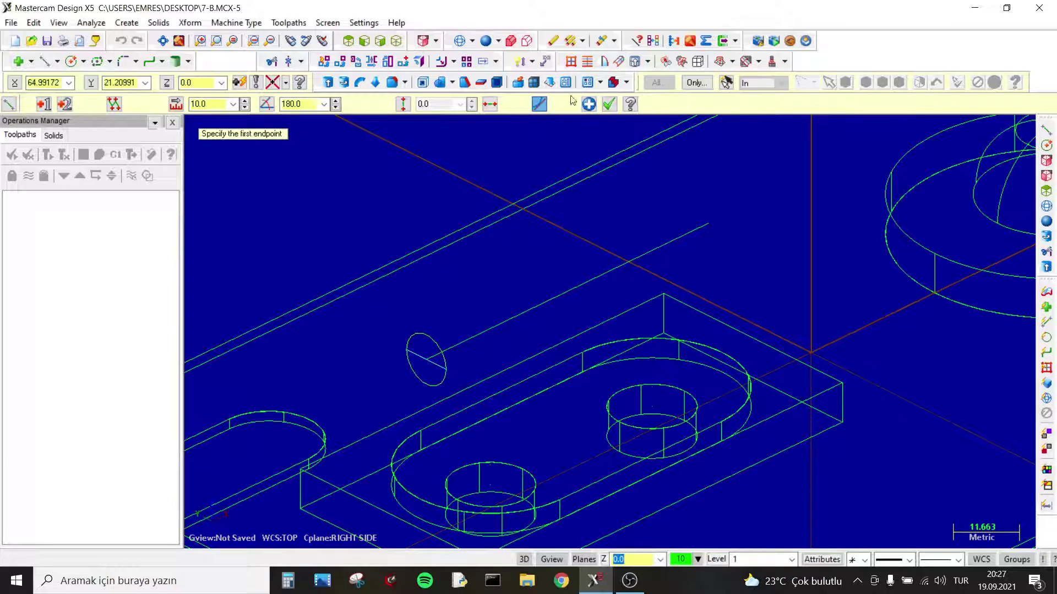
click(608, 106)
Trim away the curve half beyond the line, undoing one wrong trim, leaving a half-round profile.
click(271, 61)
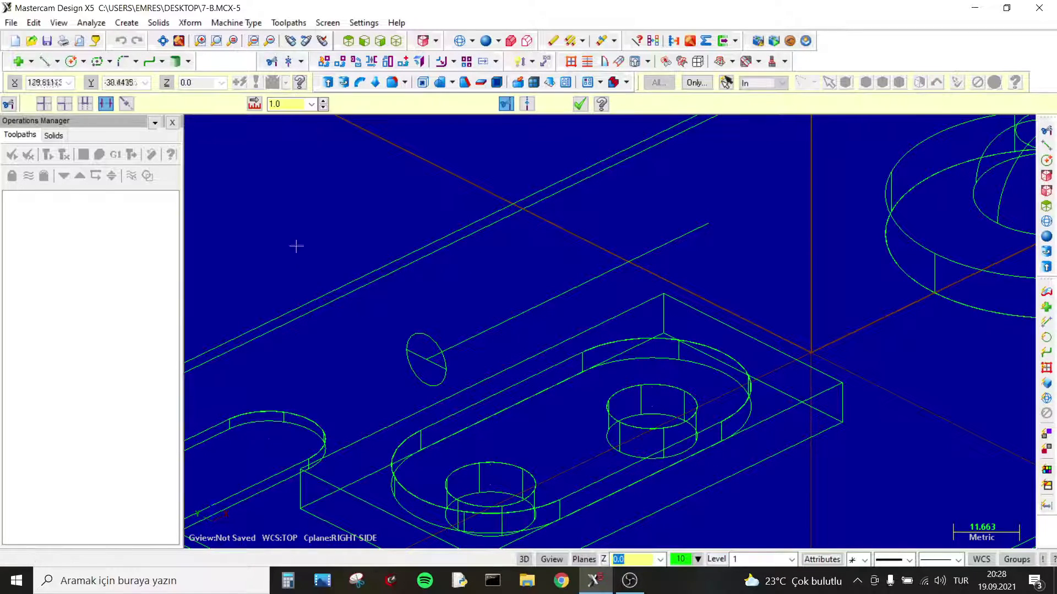
click(420, 379)
key(Escape)
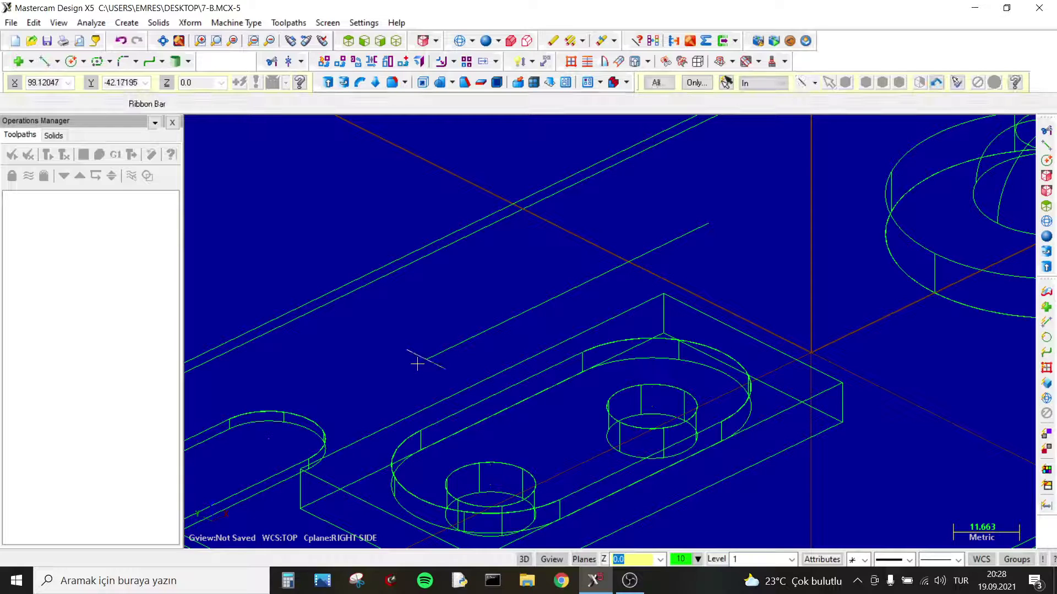
key(ctrl+z)
click(271, 62)
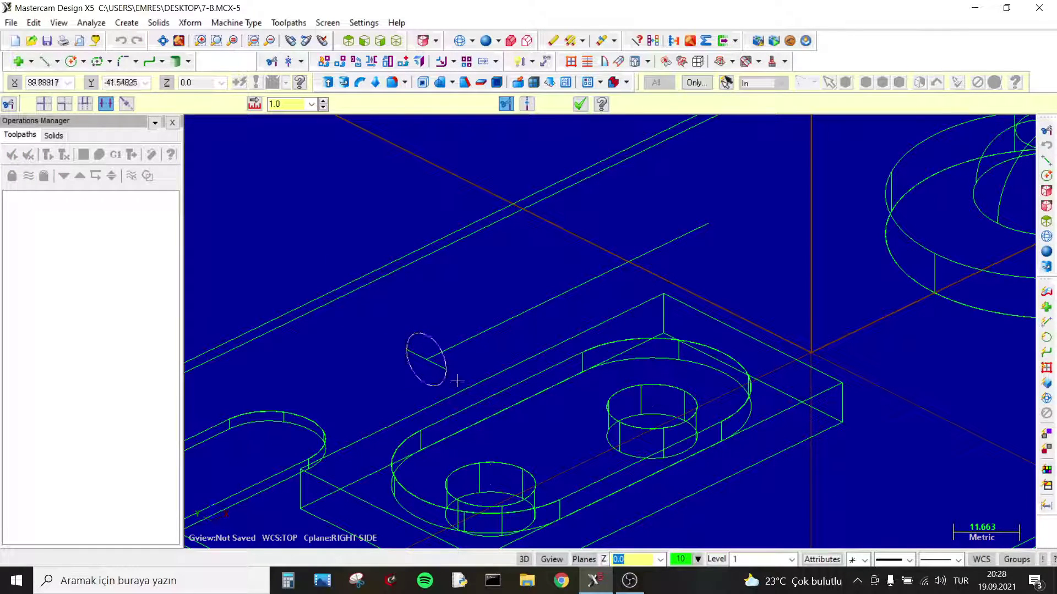
click(436, 385)
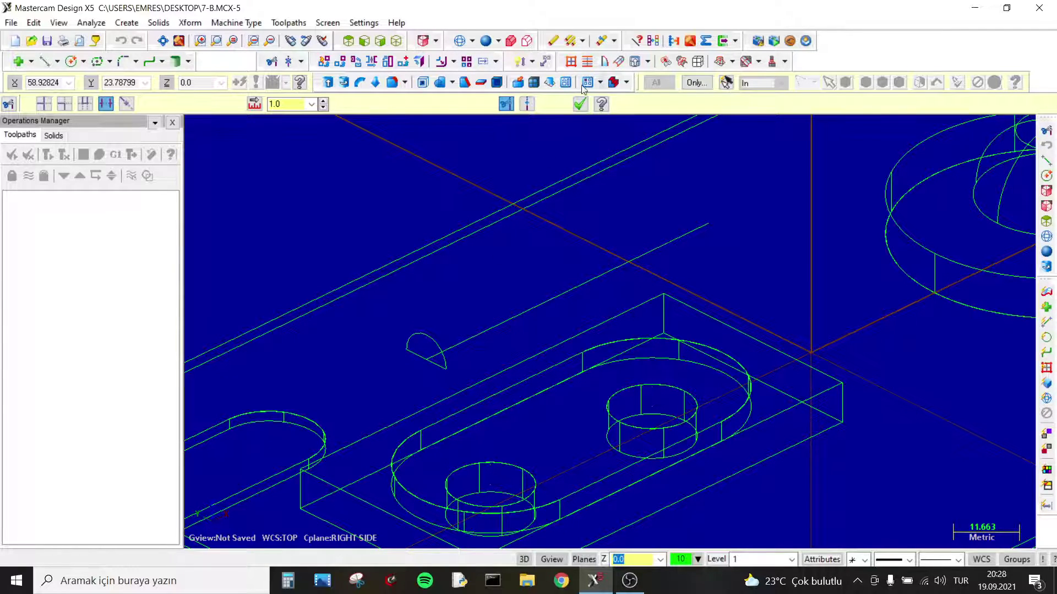
click(579, 105)
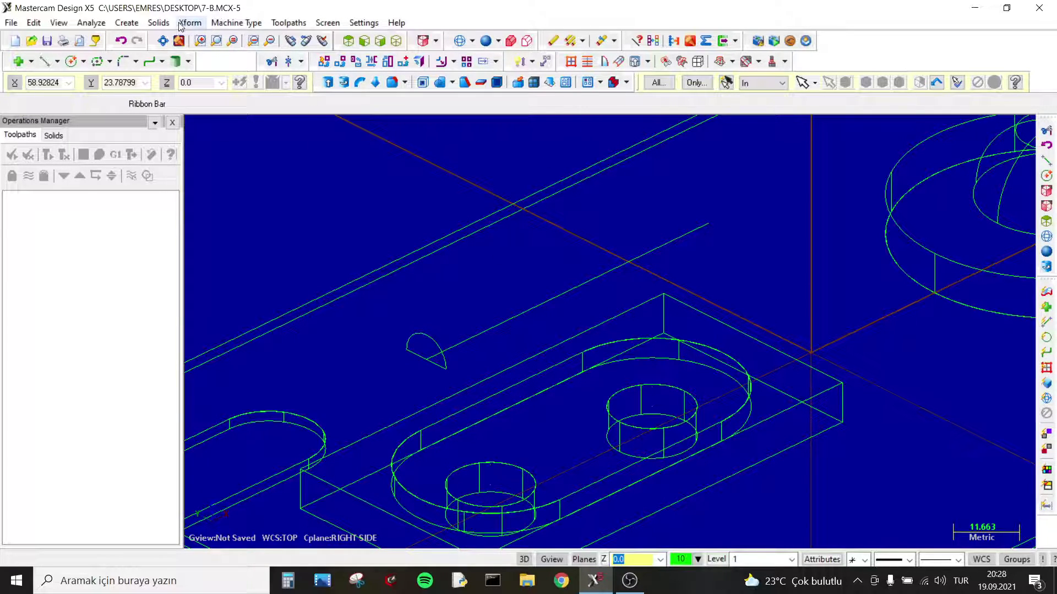
click(159, 23)
Start an extrusion of the half-round profile, then cancel it.
click(181, 40)
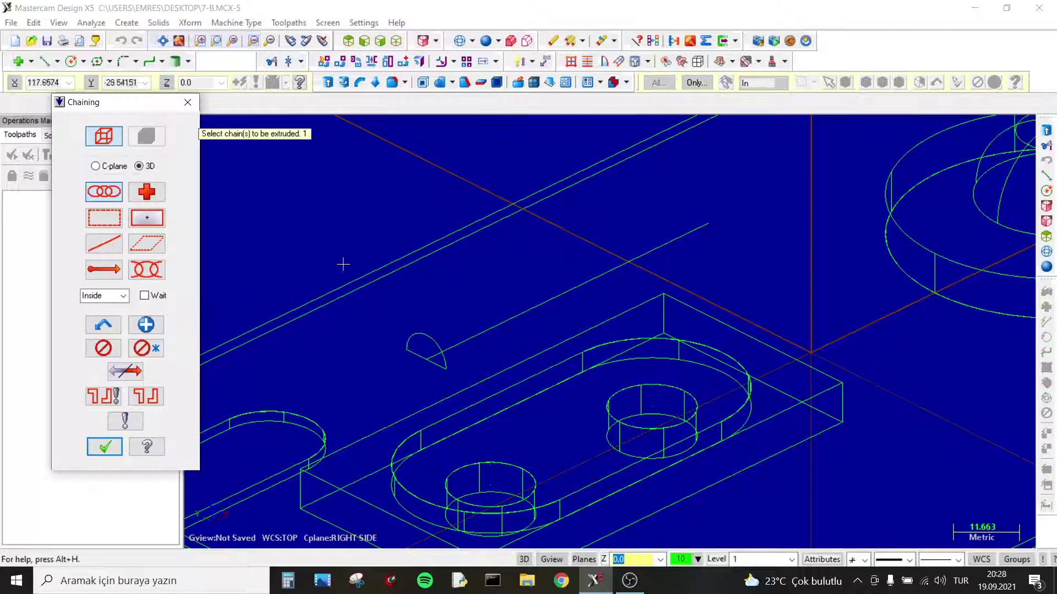
click(433, 339)
key(Return)
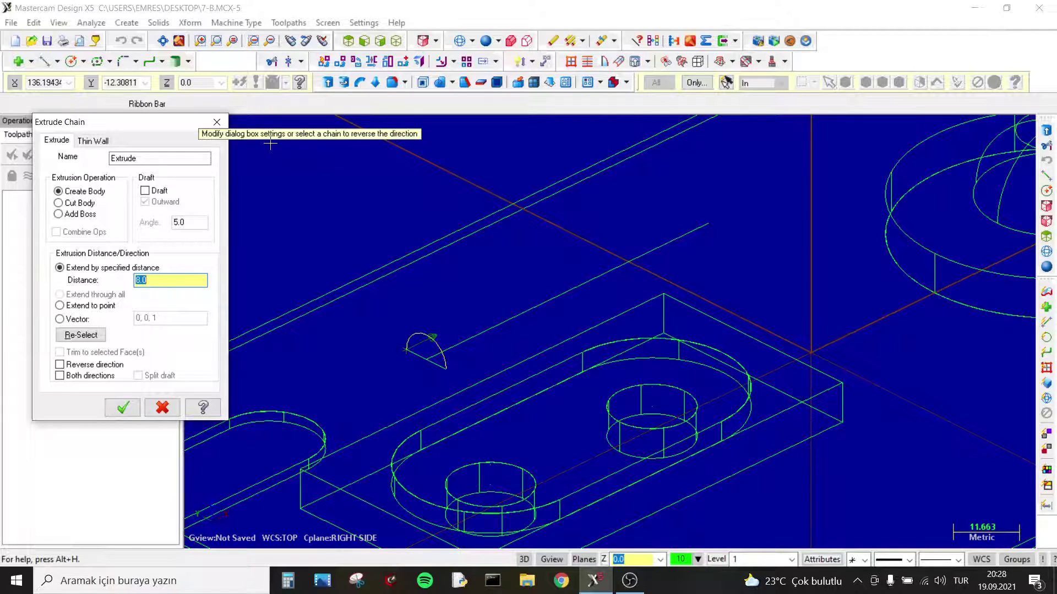
key(Escape)
Sweep the half-round profile along the 70-long line and view the bar shaded.
click(159, 22)
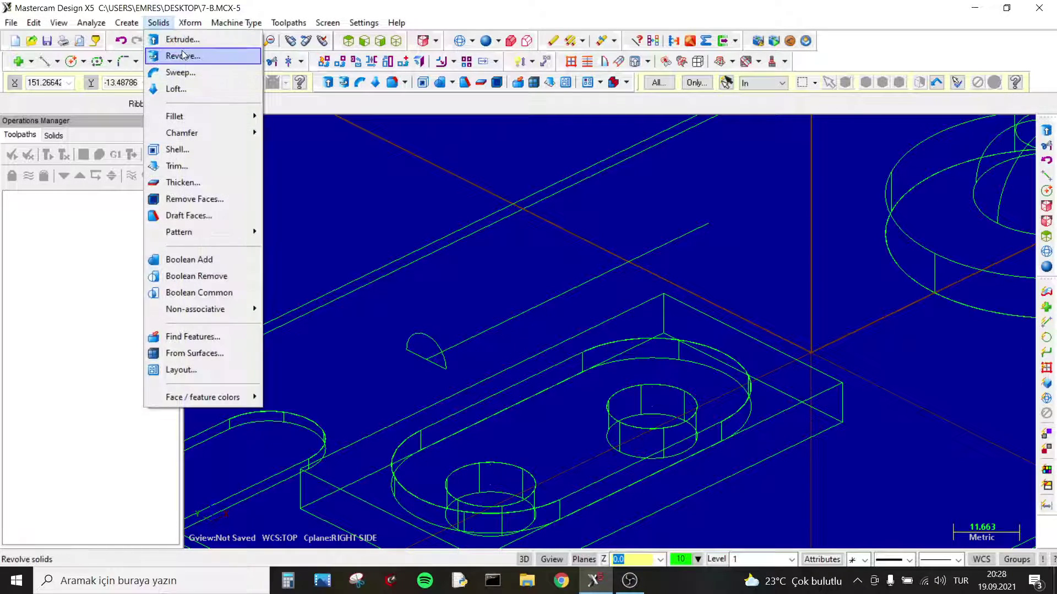
click(187, 71)
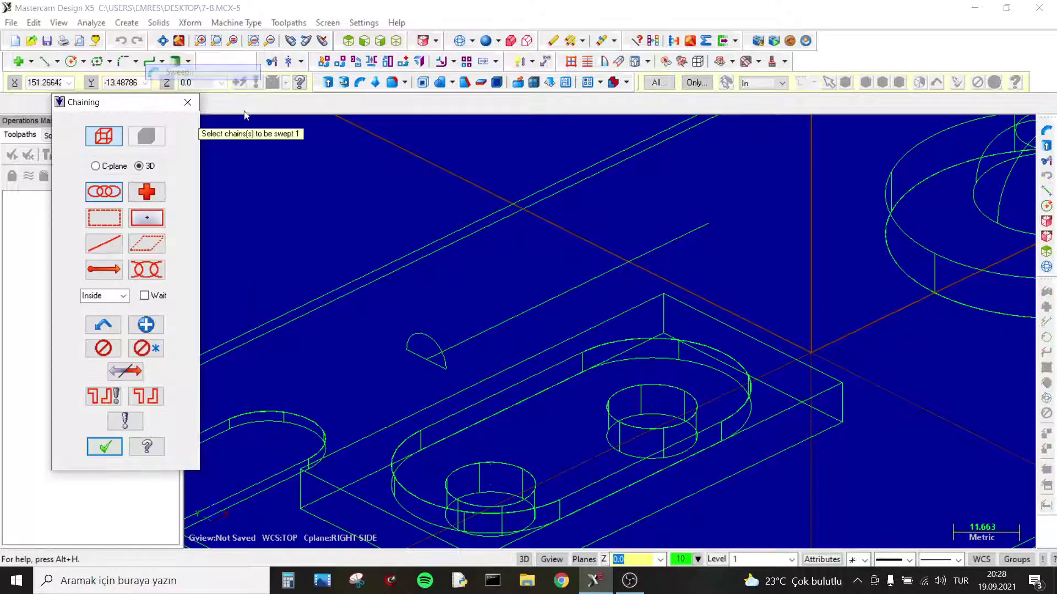
key(Return)
click(483, 324)
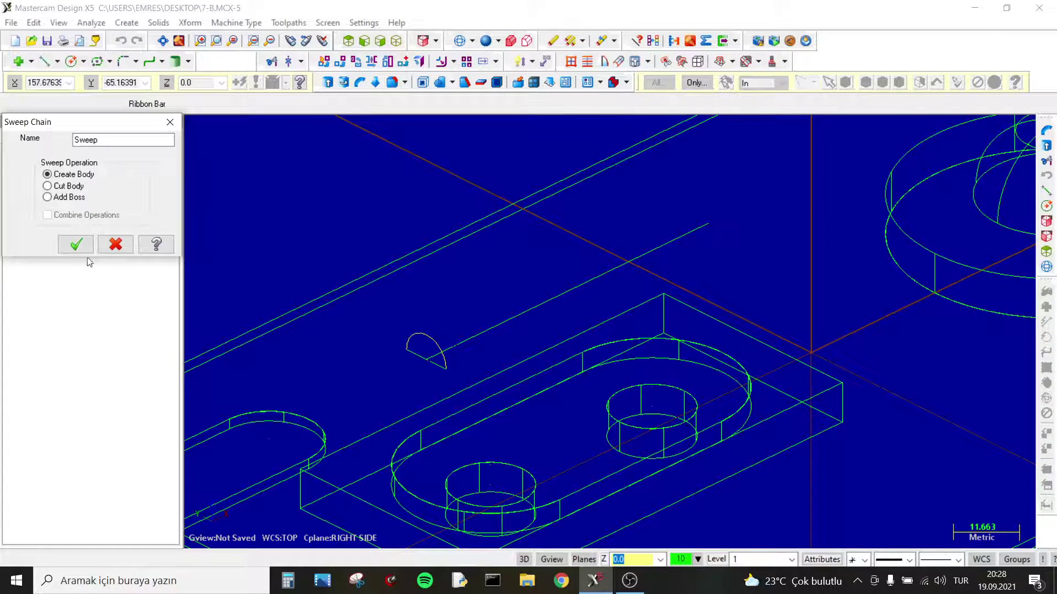
click(77, 244)
scroll(566, 325, down, 1)
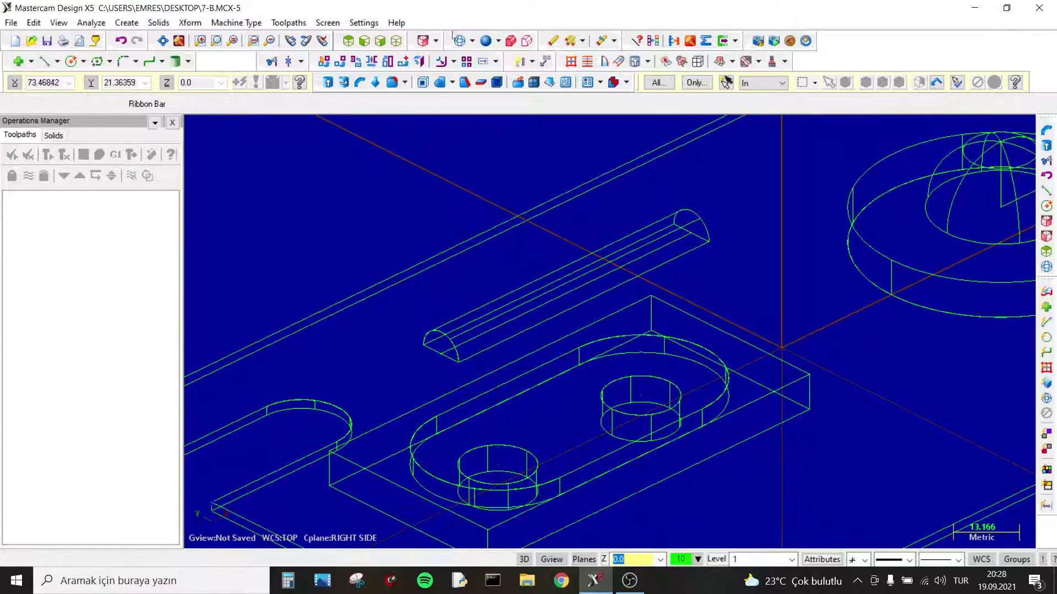
click(490, 43)
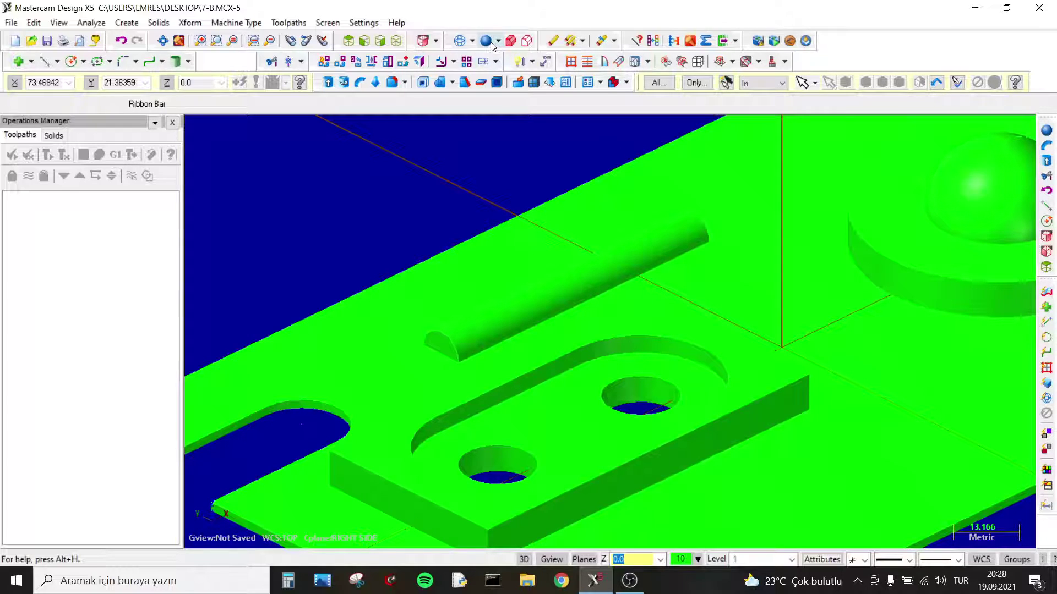
Return to wireframe in Top view and draw a horizontal line across the plate's lower area.
click(467, 44)
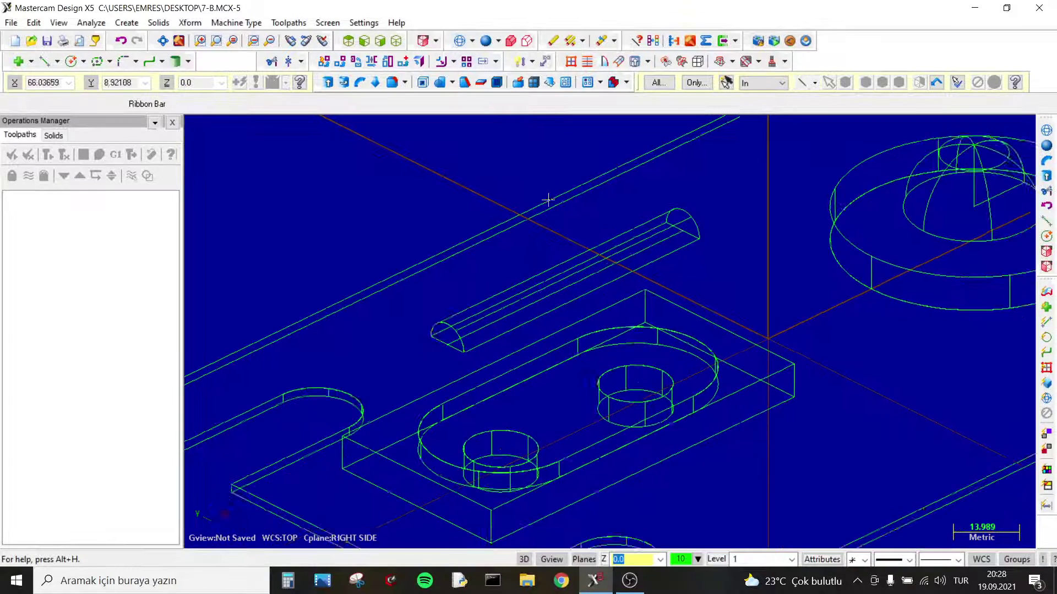
scroll(555, 255, down, 3)
click(349, 41)
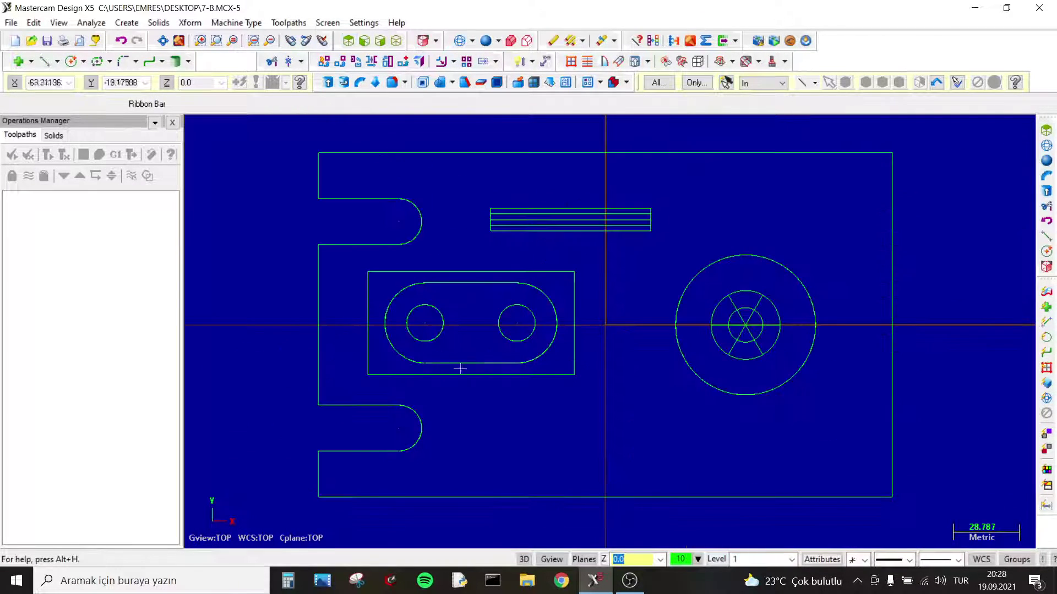
scroll(592, 515, up, 1)
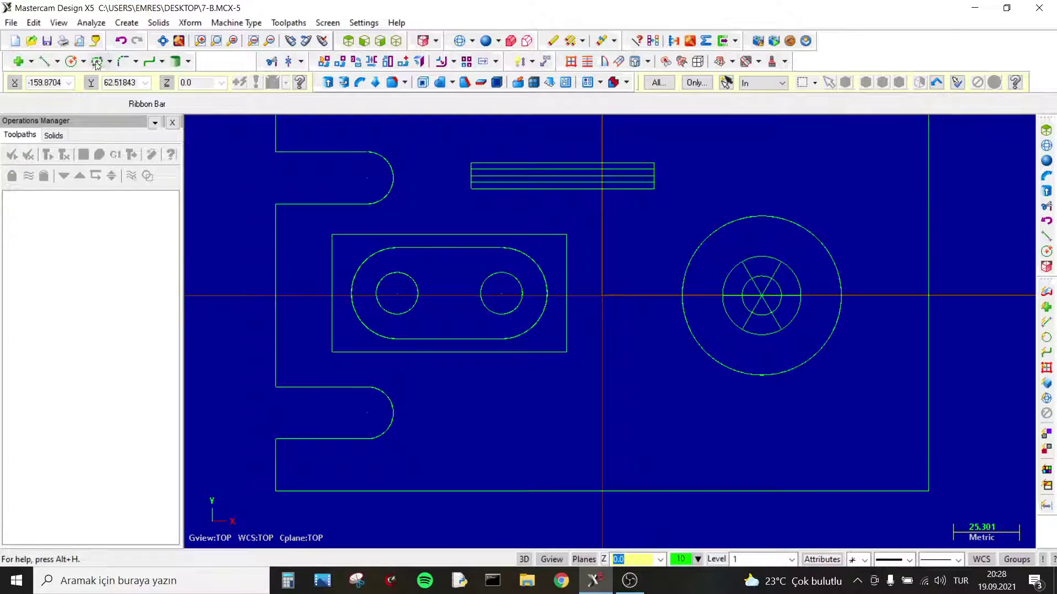
click(44, 62)
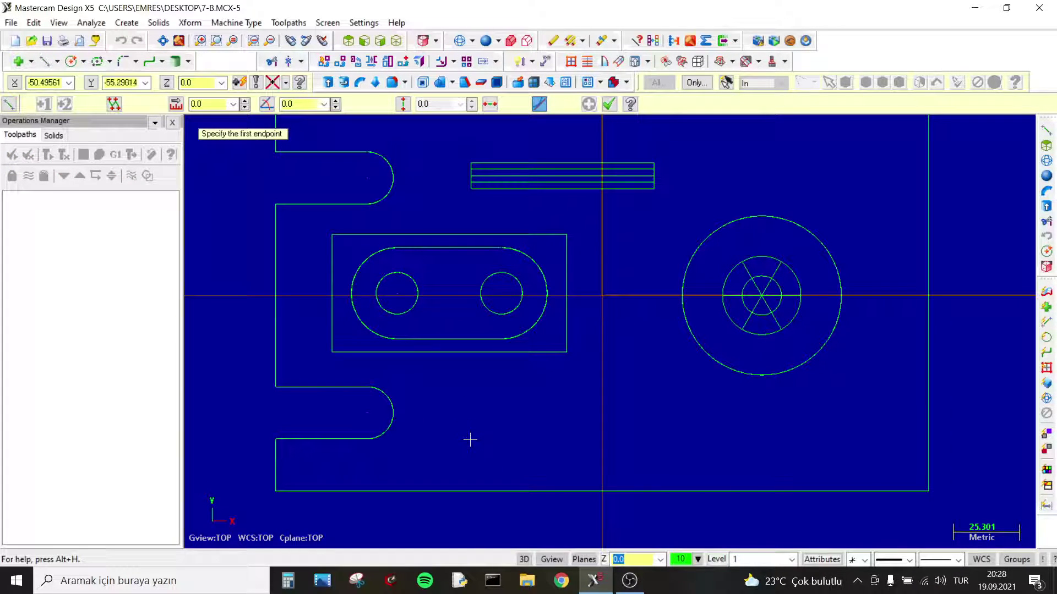
click(472, 439)
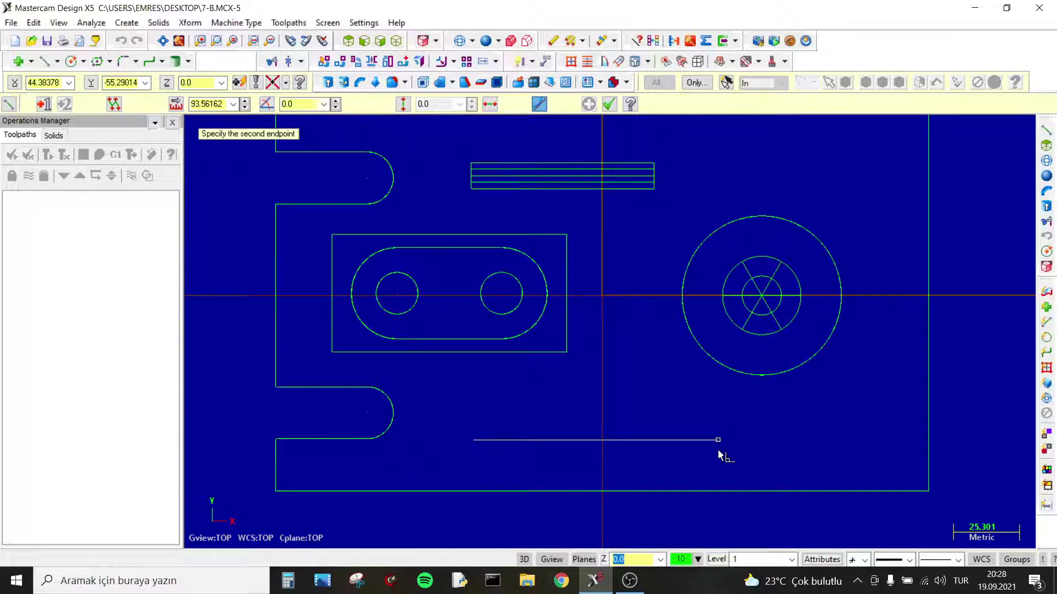
click(718, 451)
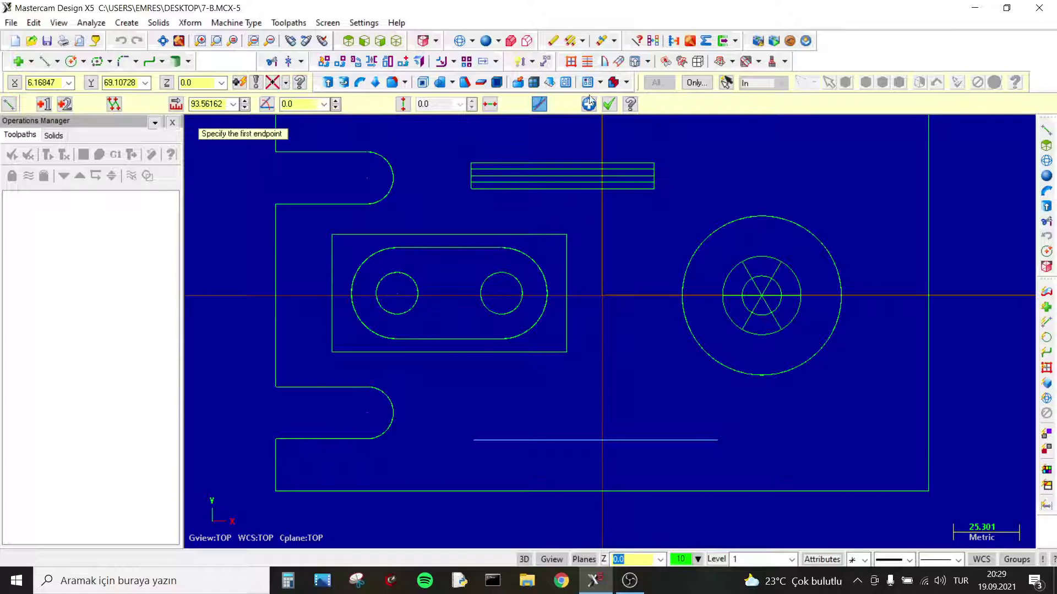
click(609, 103)
Draw a radius 14.52 circle centred on the new line.
click(71, 61)
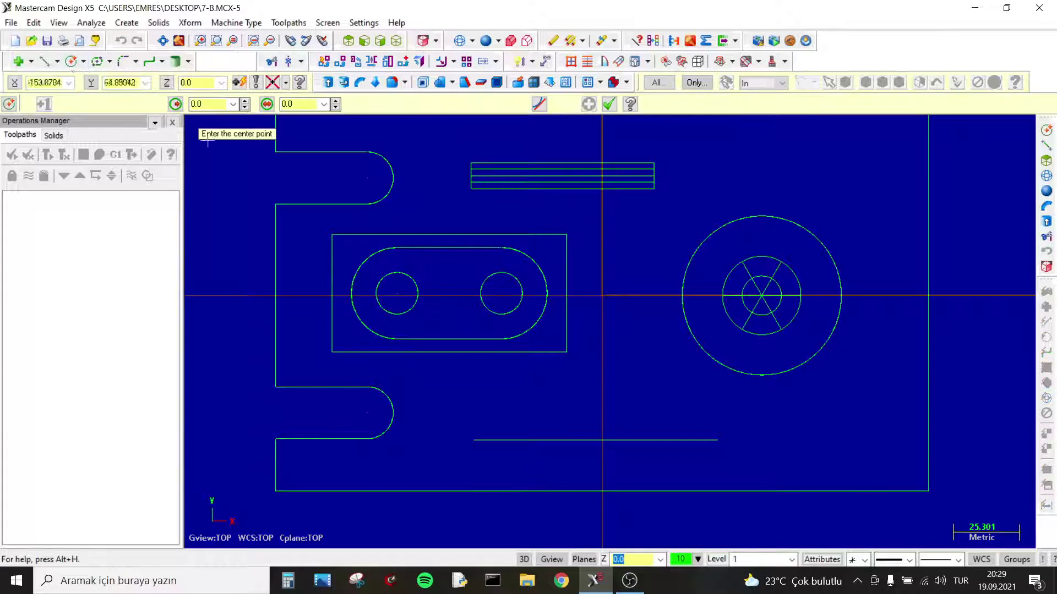
click(596, 440)
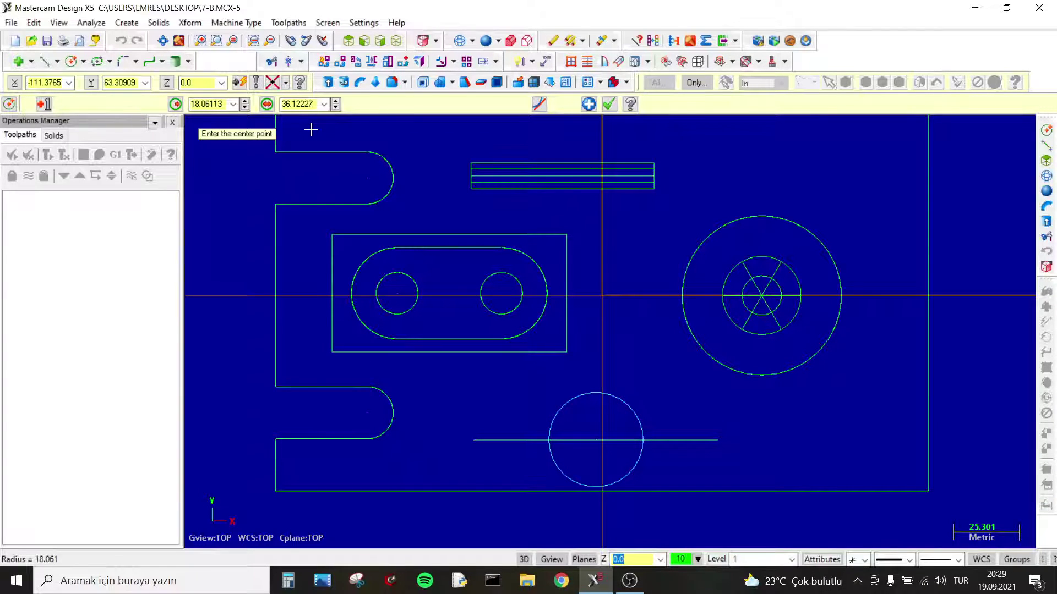
click(201, 106)
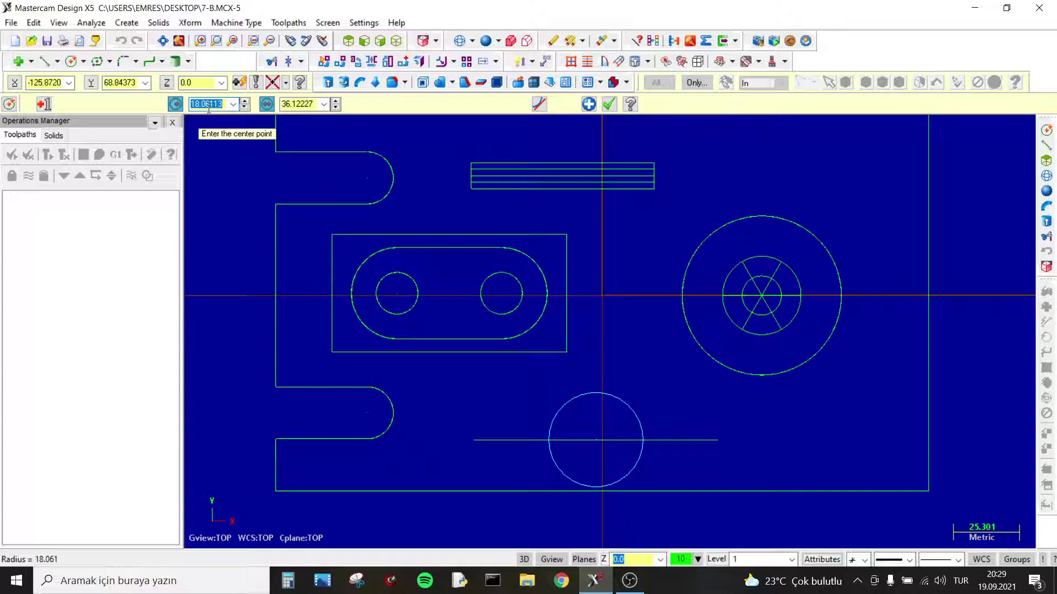
text(14.52)
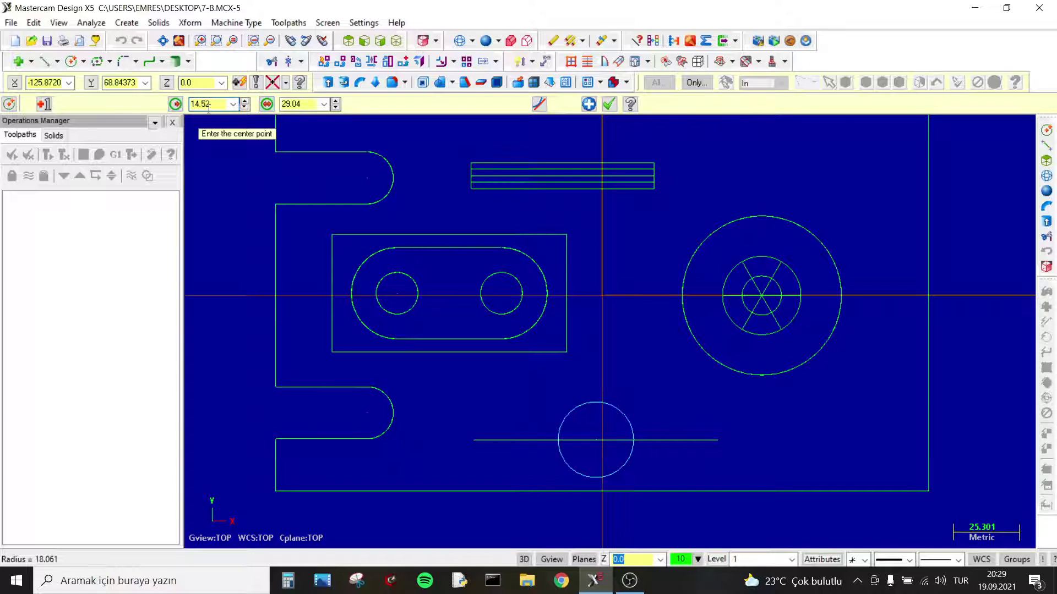
scroll(625, 479, up, 2)
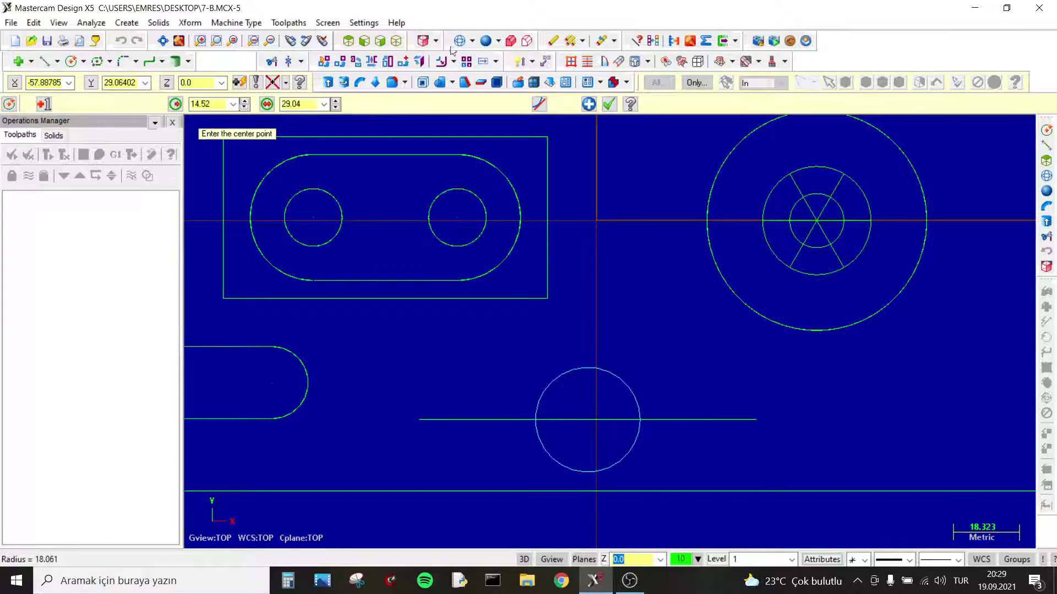
click(609, 104)
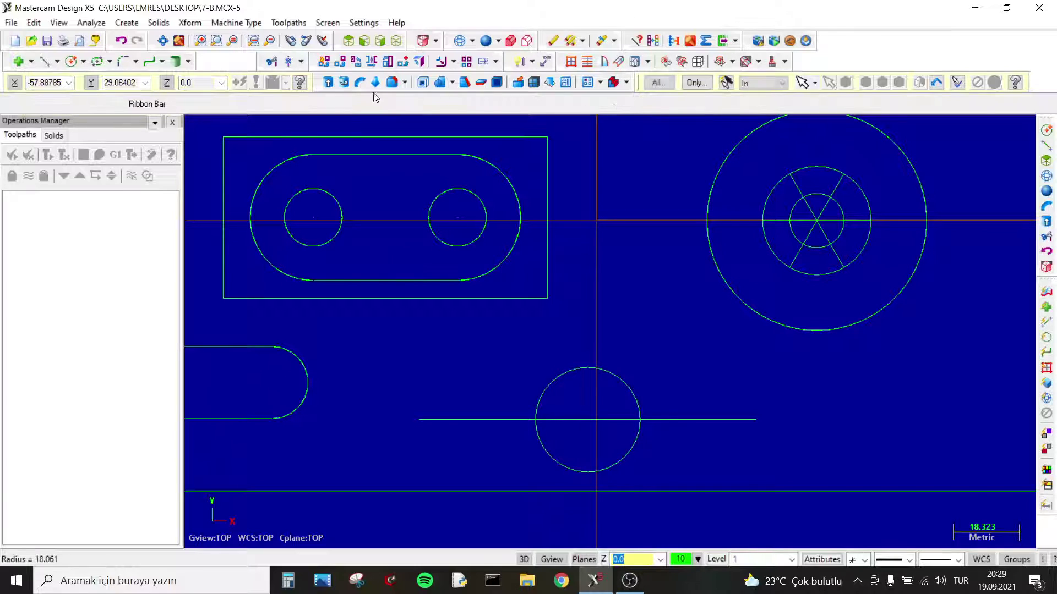
Trim away the circle's lower half and the line piece inside it, leaving an arch.
click(271, 61)
click(566, 472)
click(593, 418)
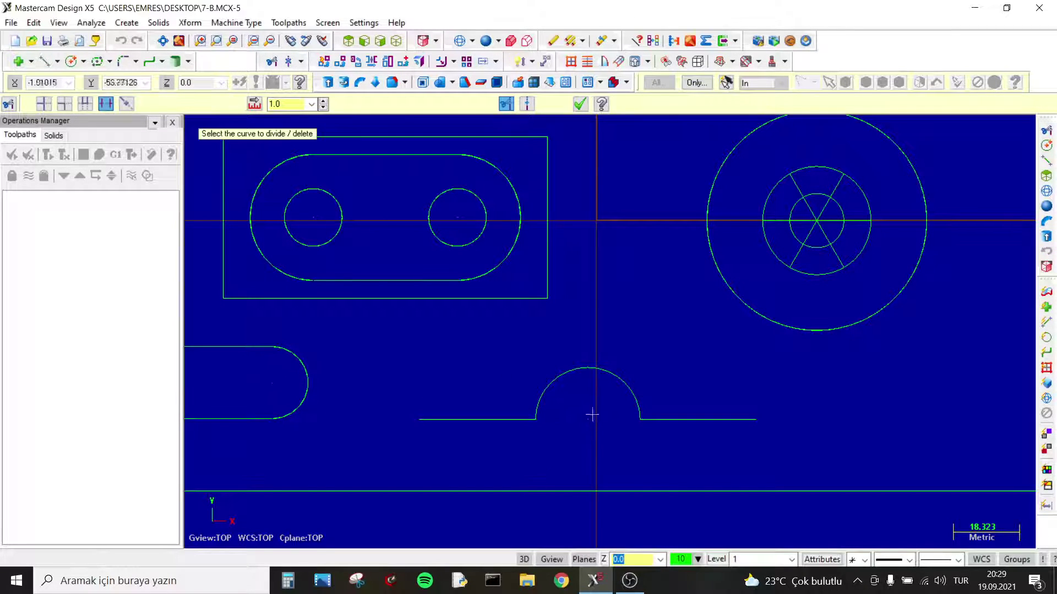
click(580, 104)
Fillet both arc-to-line junctions with radius 25 and delete the short leftover line.
click(122, 61)
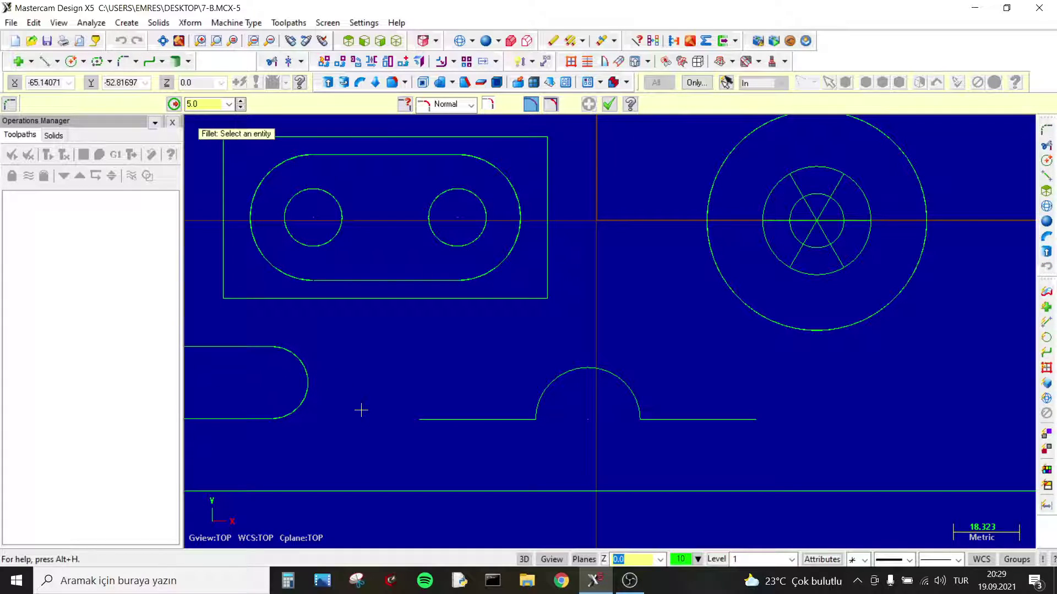
click(209, 107)
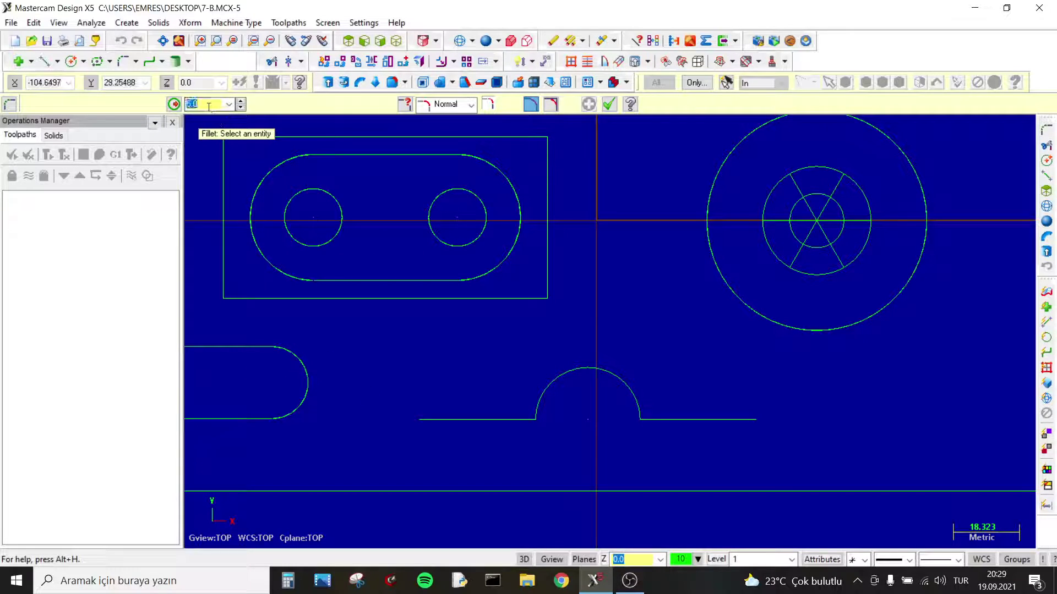
text(25)
click(540, 394)
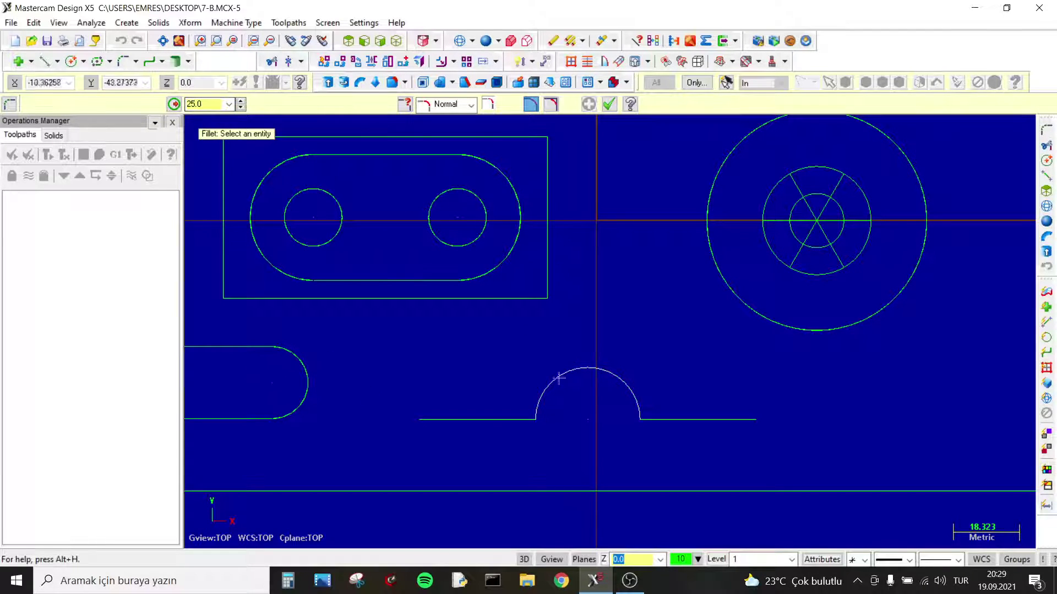
click(468, 420)
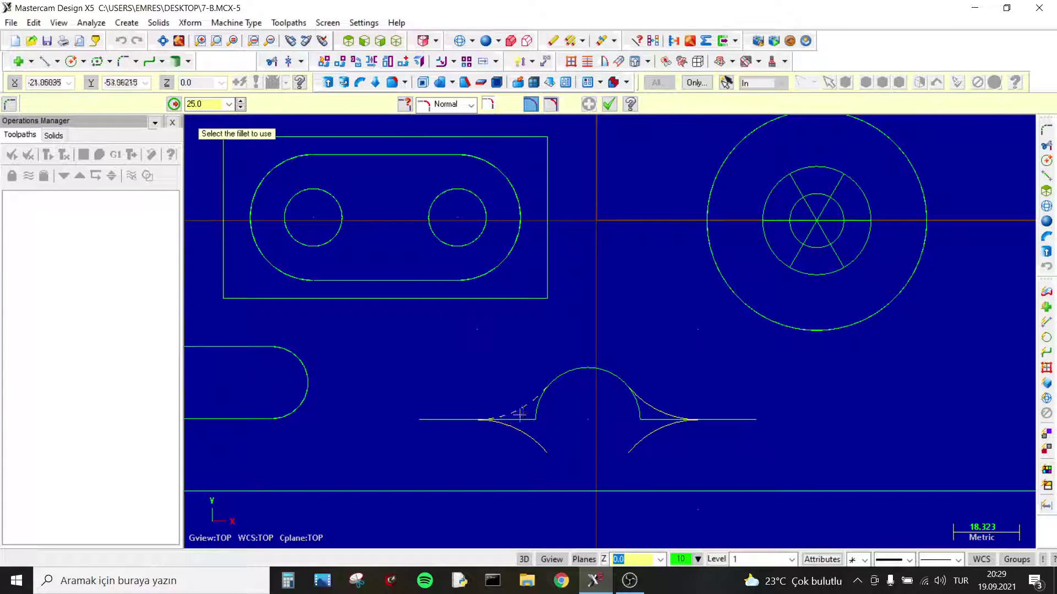
click(641, 395)
click(682, 419)
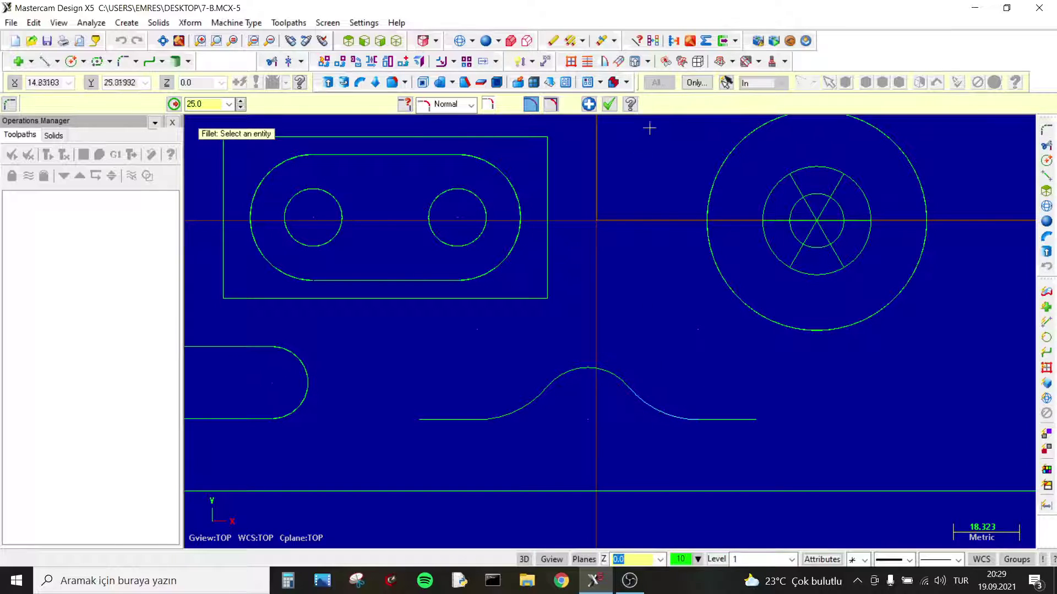
click(609, 104)
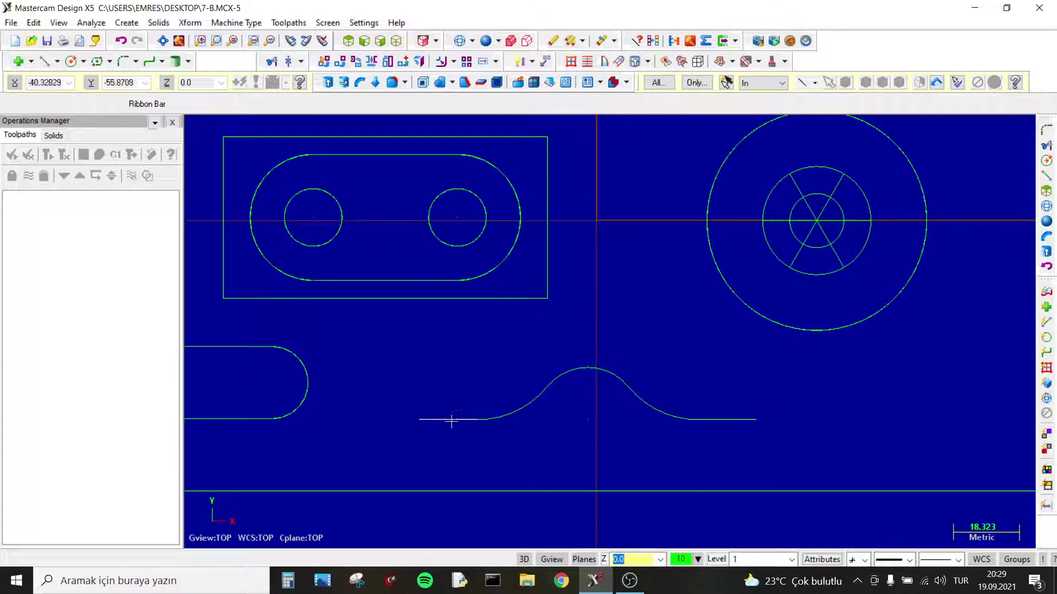
key(Delete)
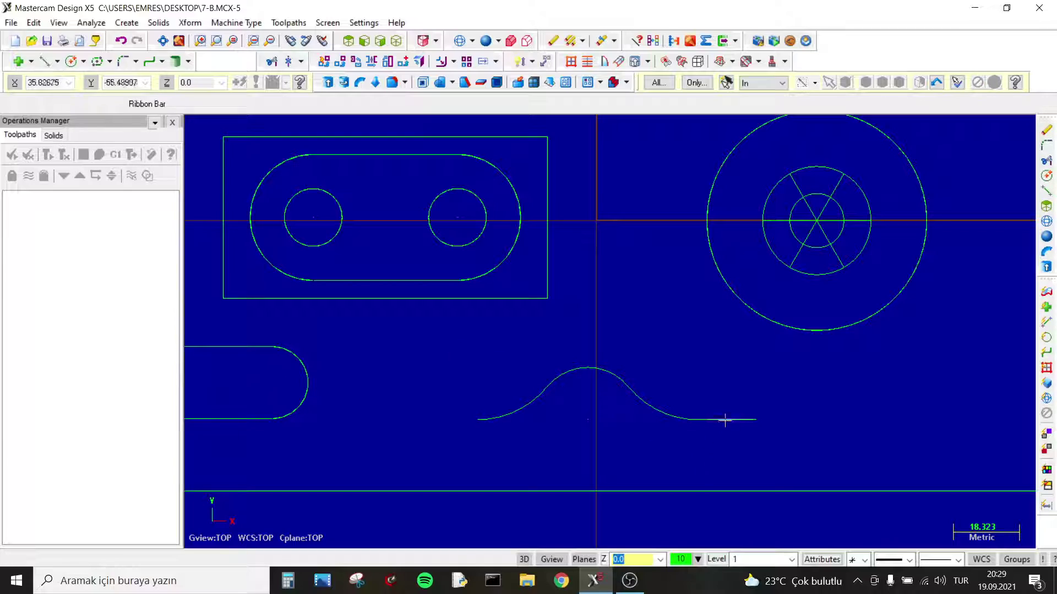
middle_drag(707, 415, 632, 347)
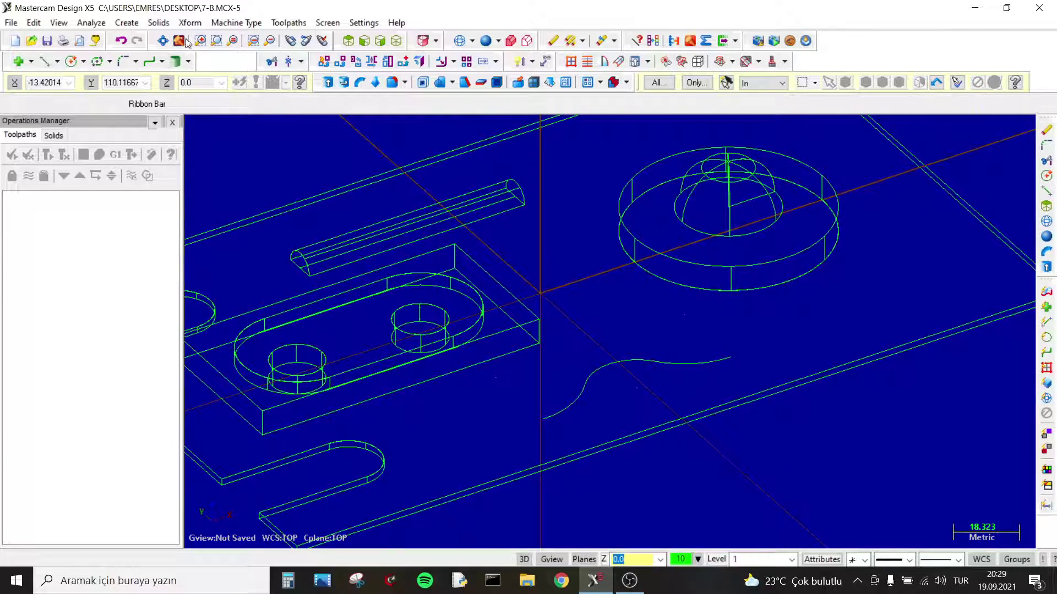
On the Right side plane, draw a radius 5 circle at the S-curve's left end.
click(448, 61)
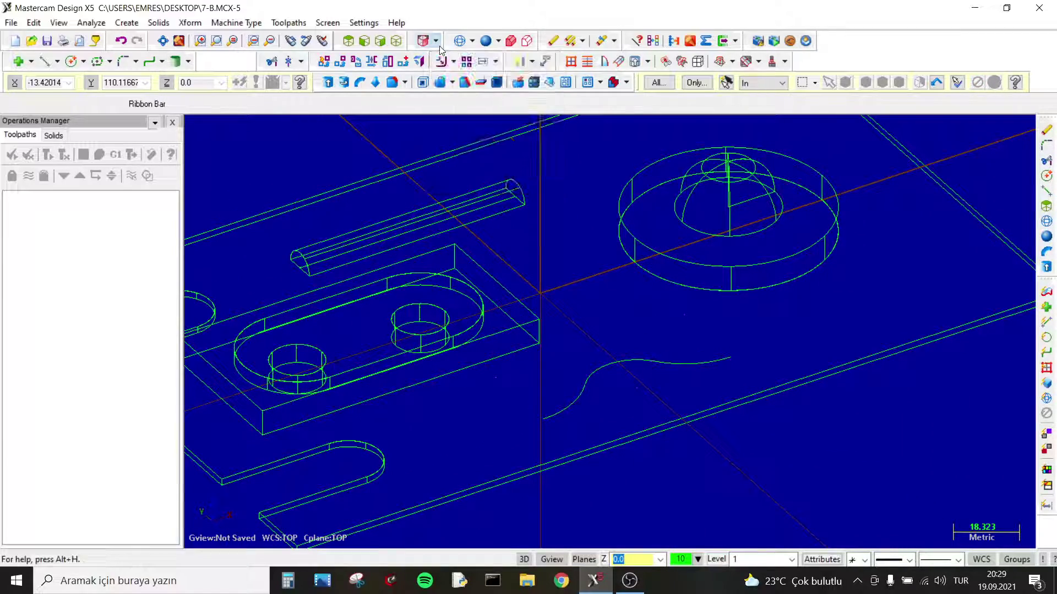
click(448, 61)
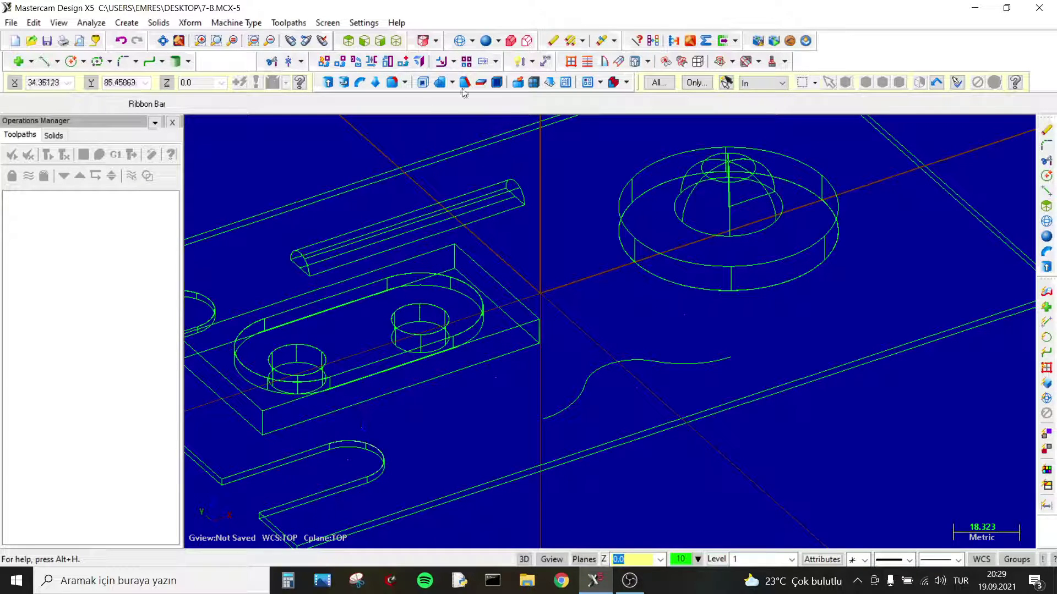
click(437, 41)
click(465, 94)
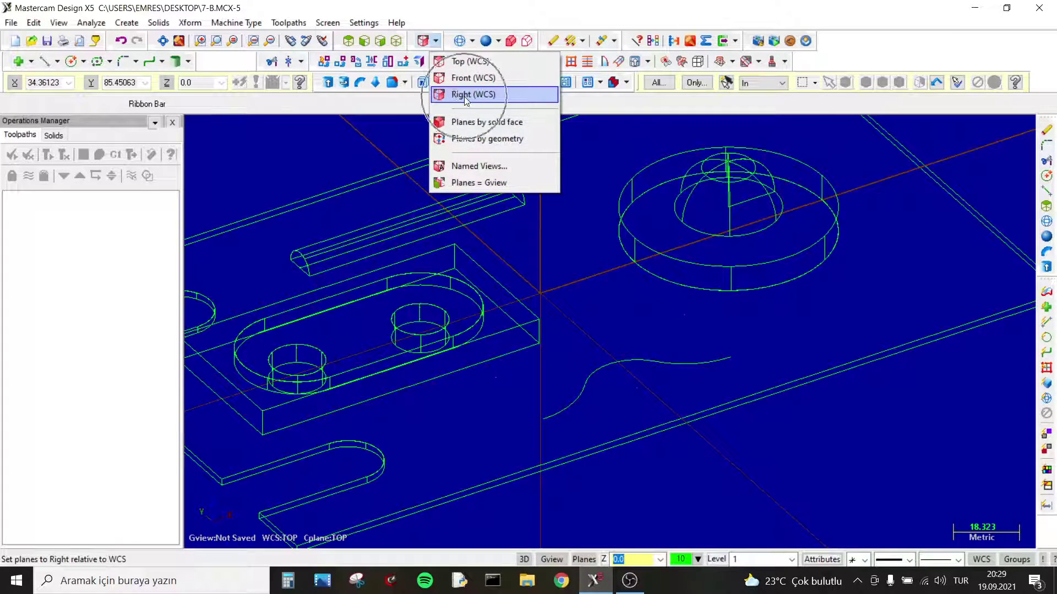
click(71, 61)
click(544, 420)
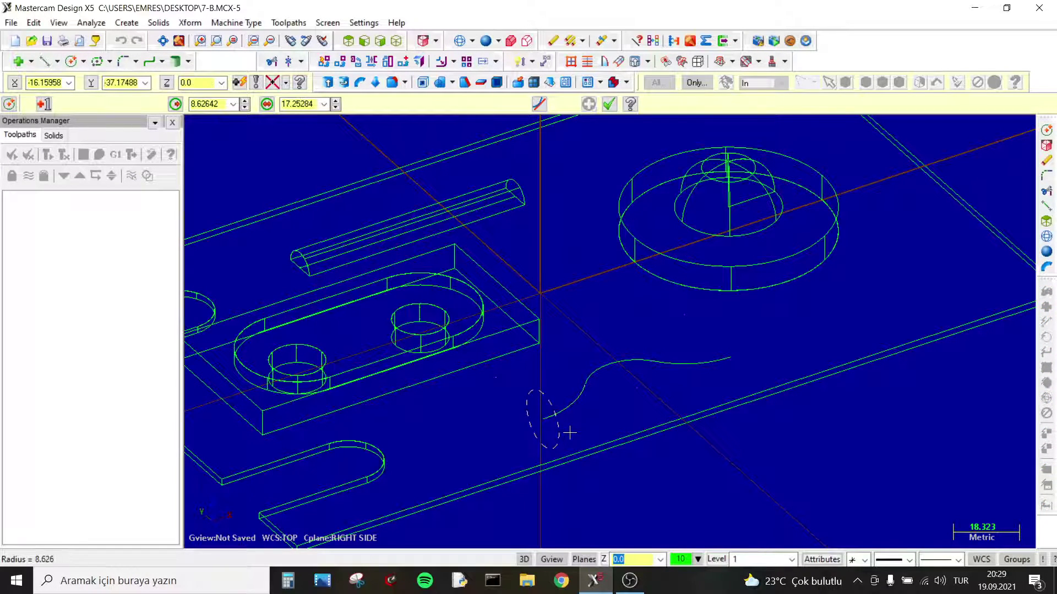
click(569, 432)
click(203, 102)
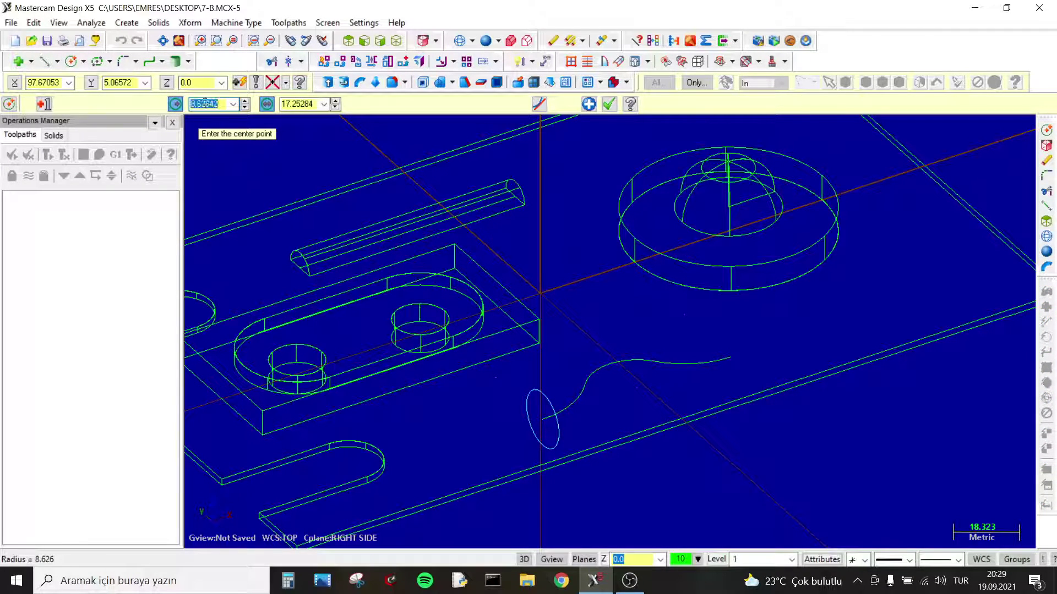
text(5)
key(Return)
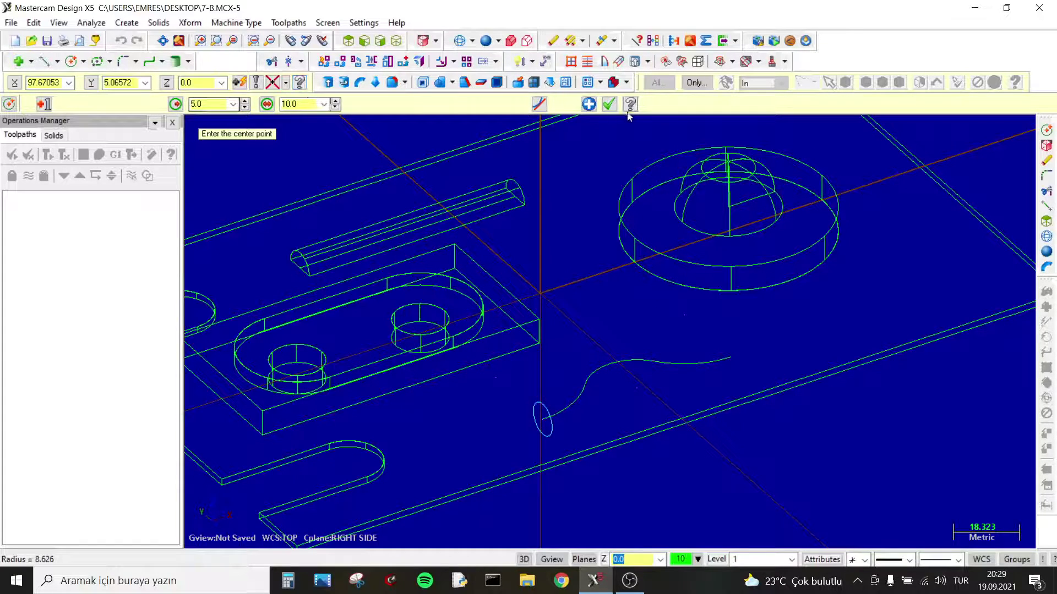
click(609, 104)
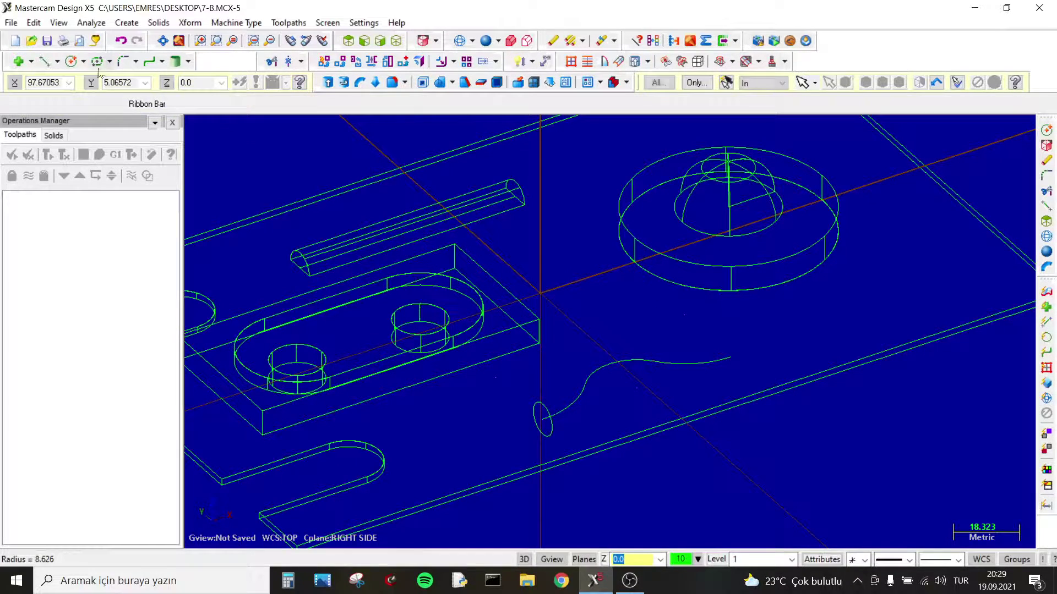
Draw a line across the circle and trim it to a half-circle.
click(45, 61)
scroll(596, 420, up, 2)
scroll(557, 423, up, 1)
click(556, 423)
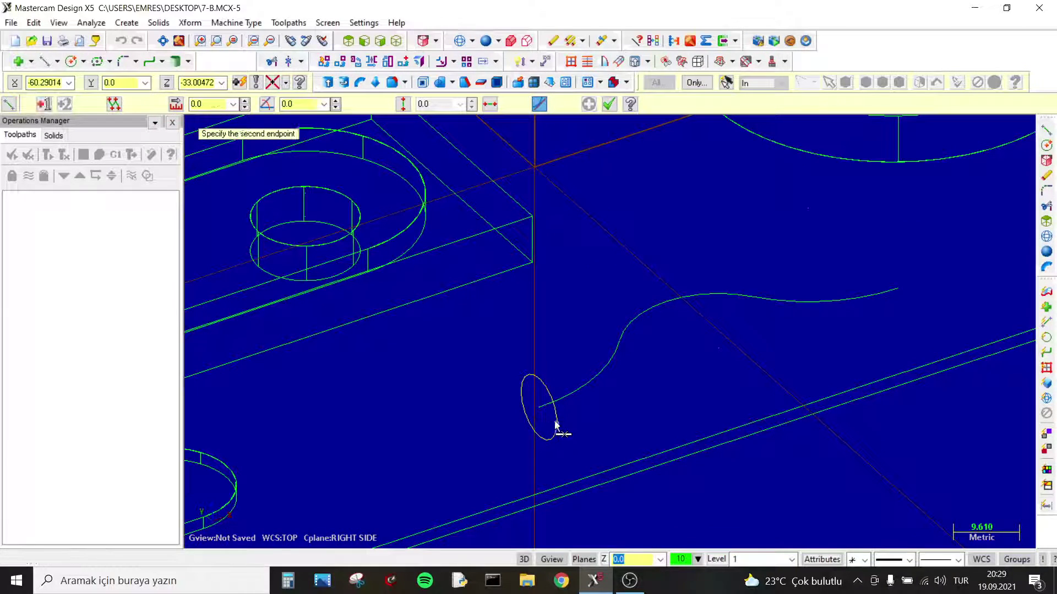
click(519, 392)
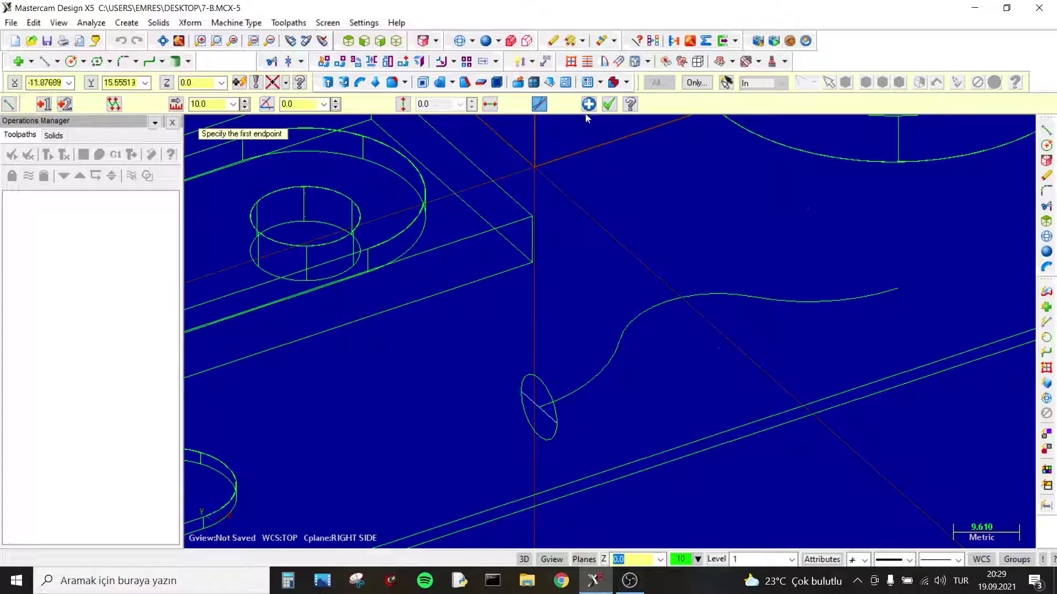
click(607, 107)
click(272, 61)
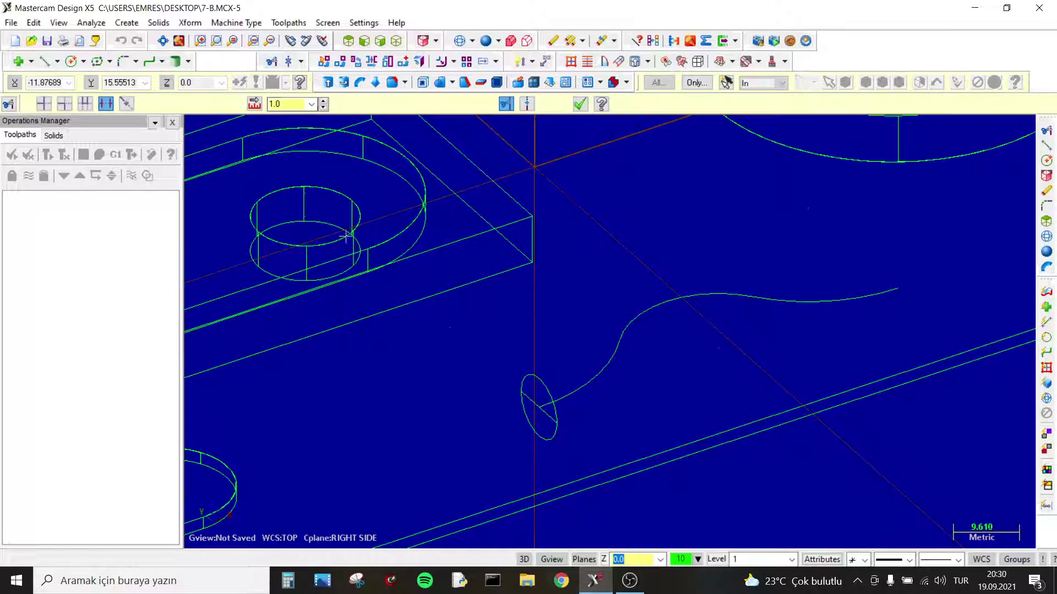
click(550, 418)
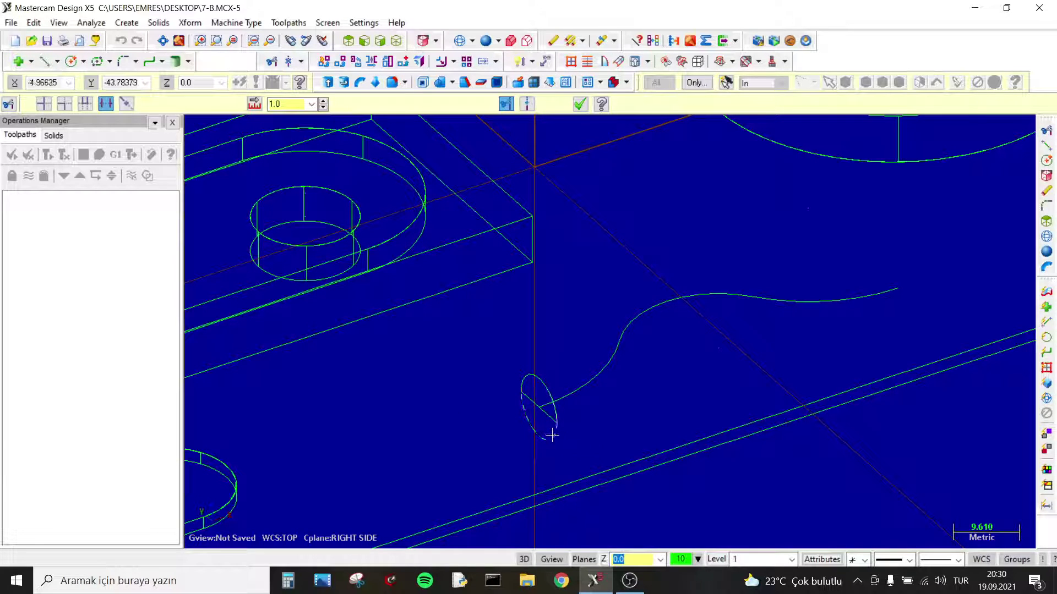
click(545, 432)
click(582, 105)
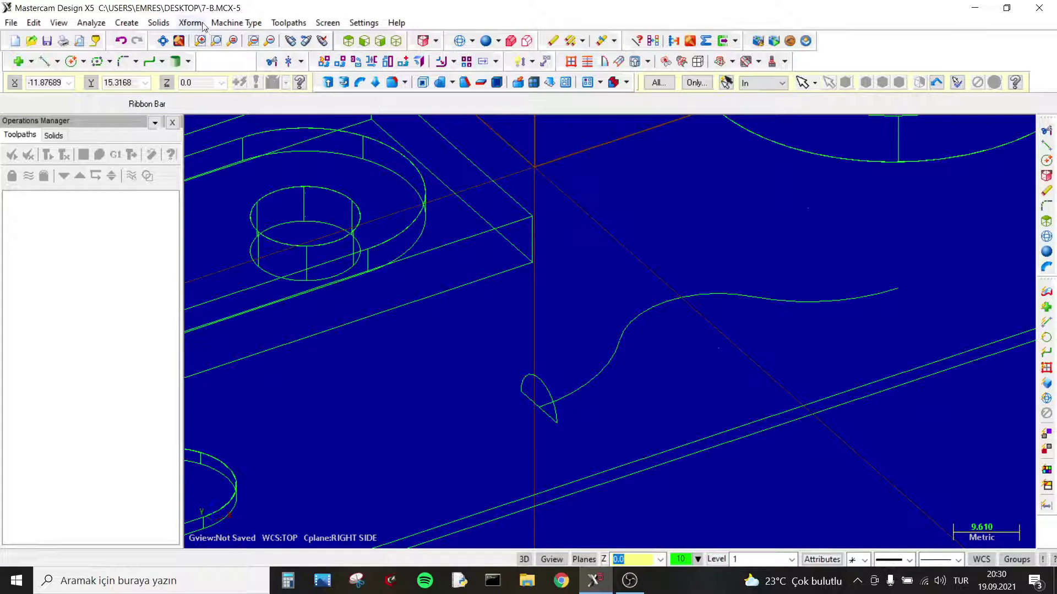
click(159, 22)
Sweep the half-circle profile along the S-curve and view the rib shaded.
click(178, 72)
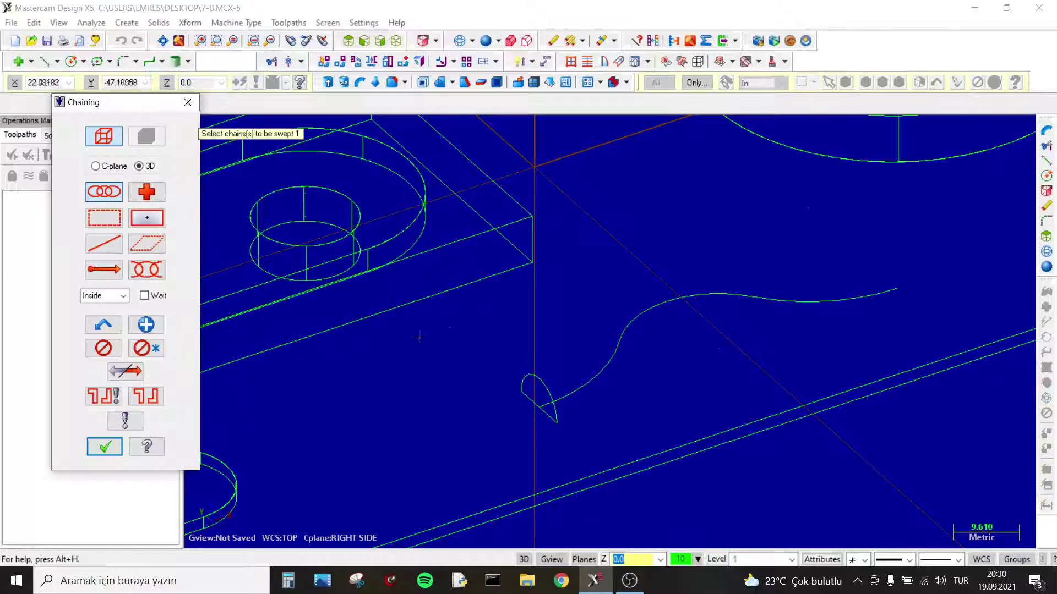
click(523, 377)
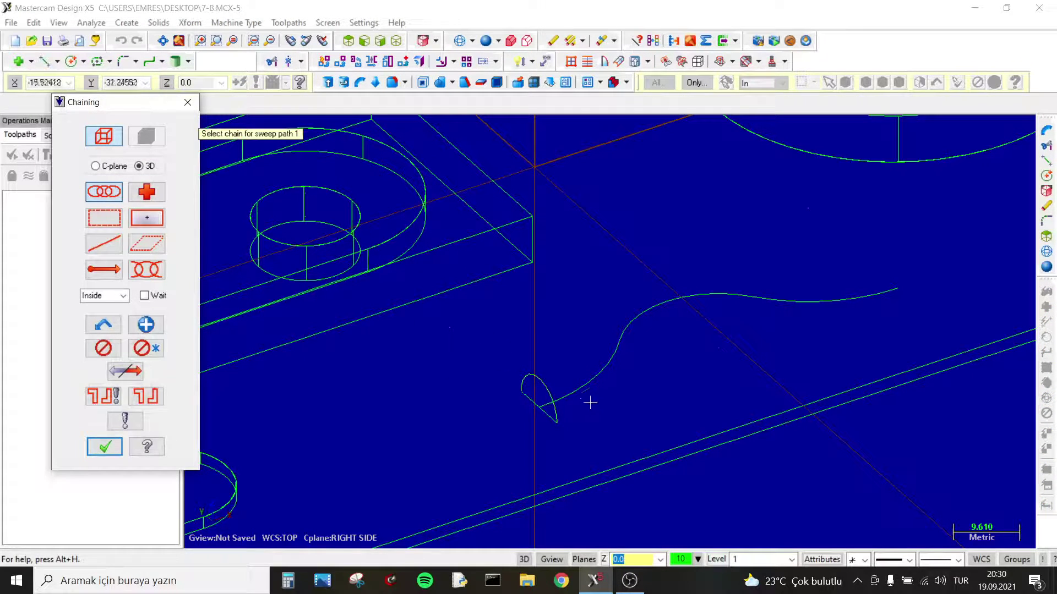
click(576, 393)
click(76, 244)
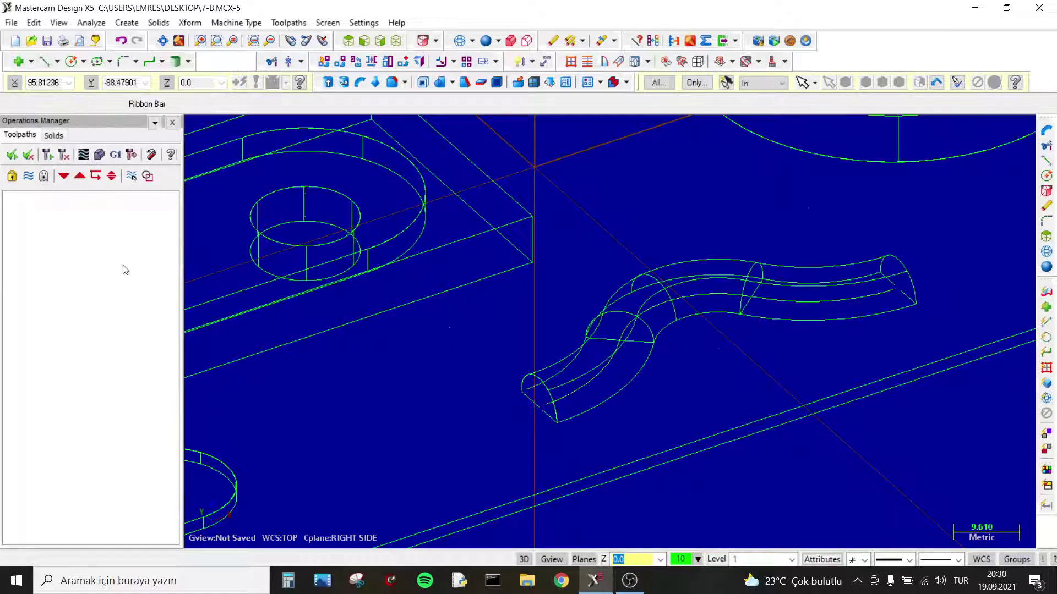
scroll(519, 354, down, 3)
scroll(496, 216, down, 2)
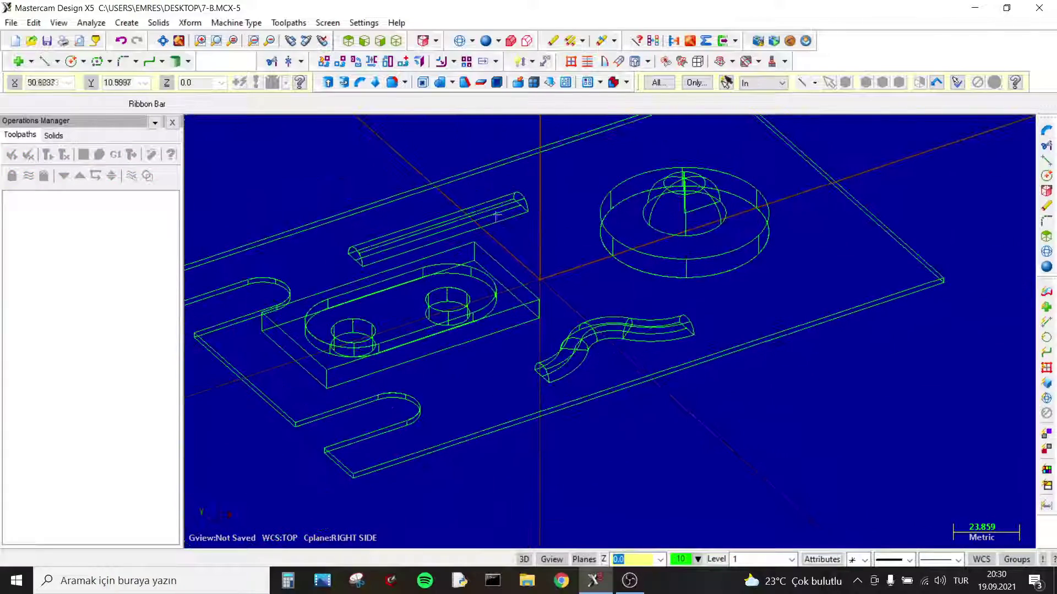
click(486, 40)
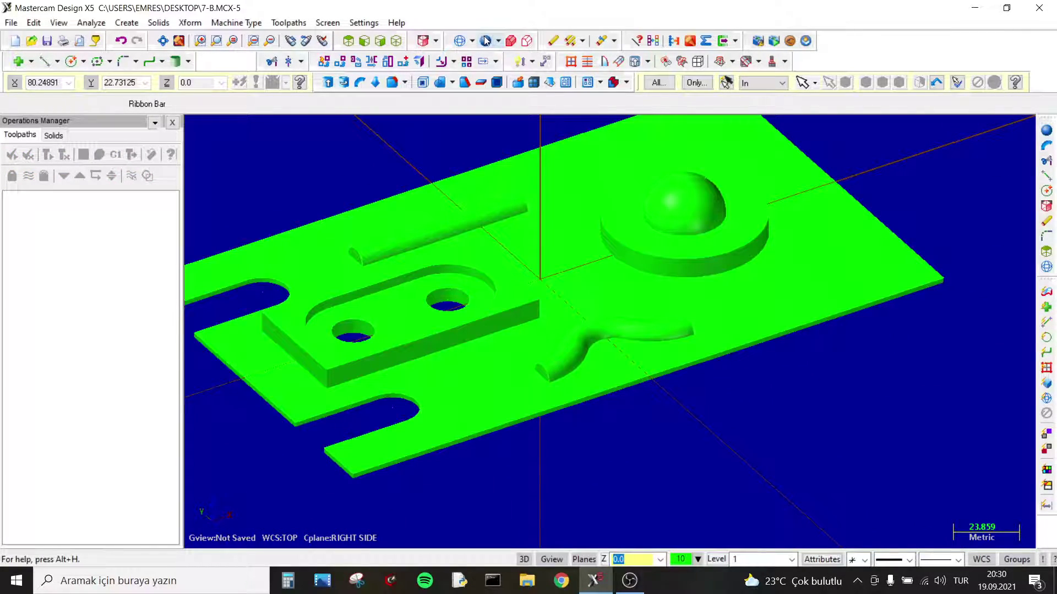
Return to wireframe and orbit and zoom the model to a new angle.
click(459, 43)
middle_drag(605, 275, 680, 160)
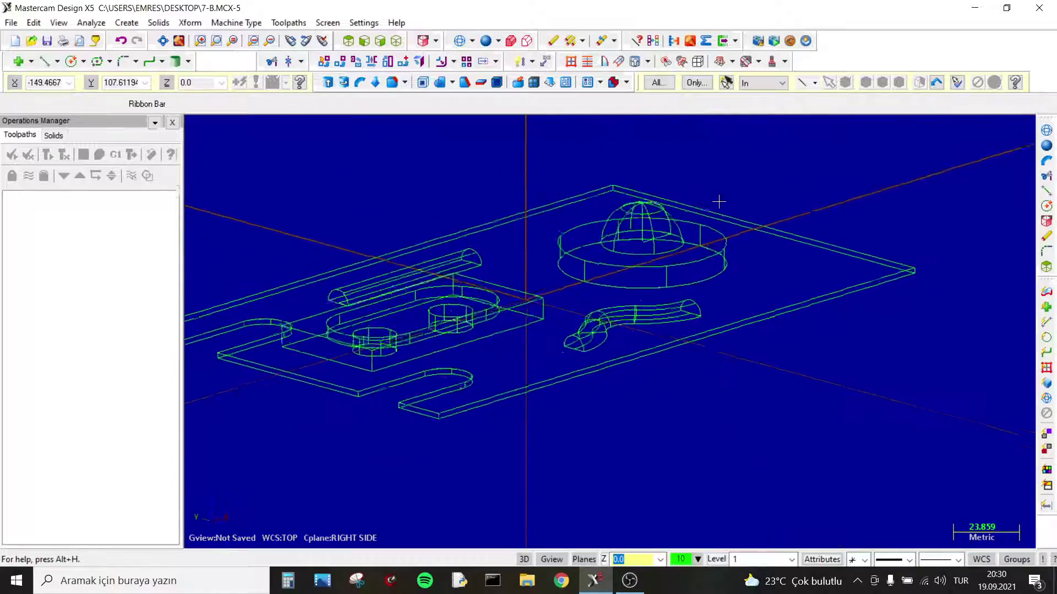
scroll(630, 332, down, 1)
scroll(685, 210, up, 1)
scroll(637, 158, up, 1)
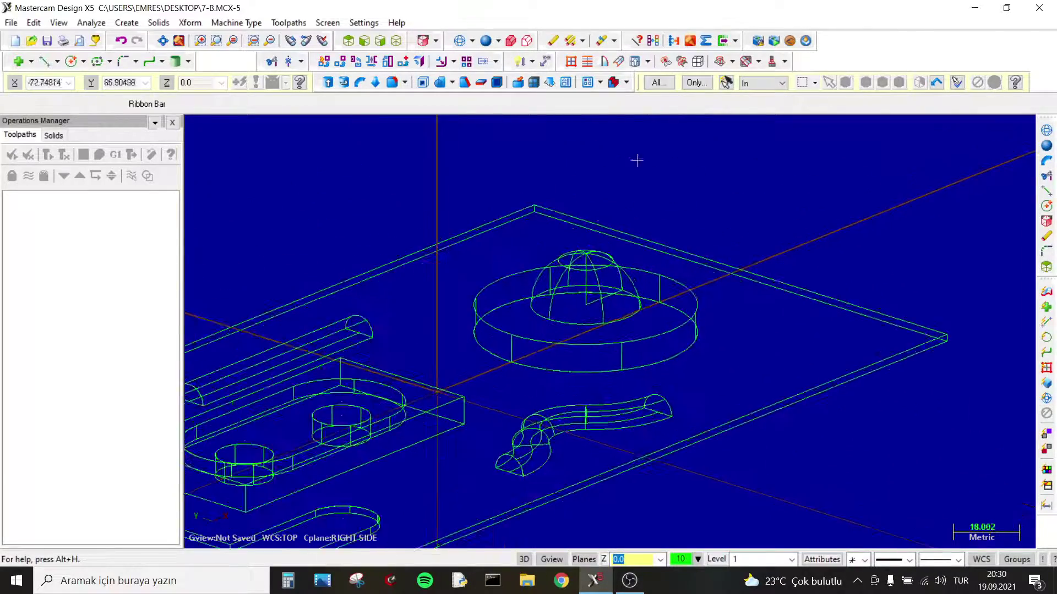
scroll(688, 152, down, 2)
scroll(743, 144, up, 1)
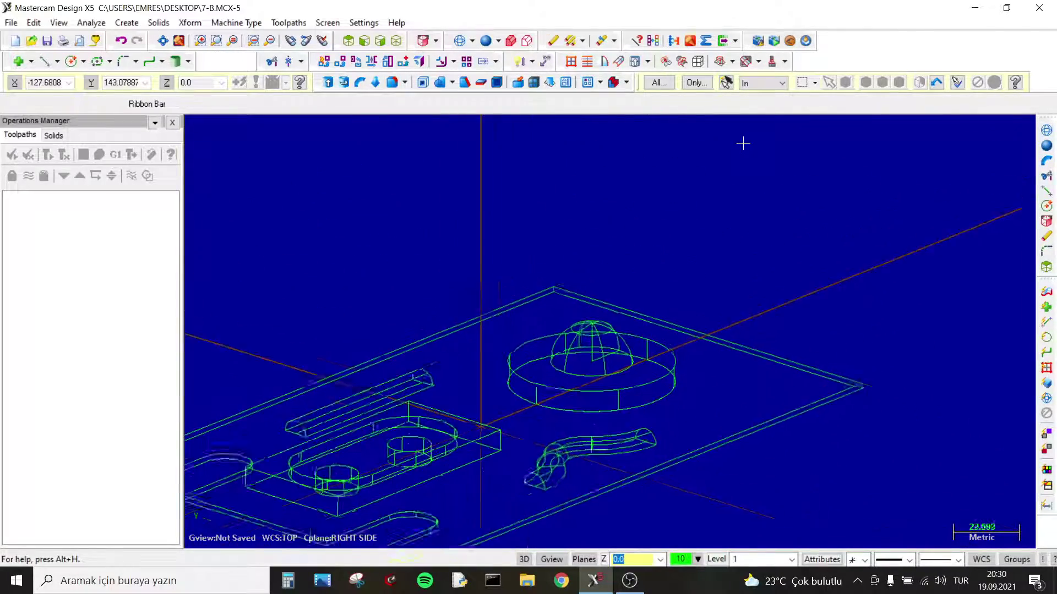
click(101, 64)
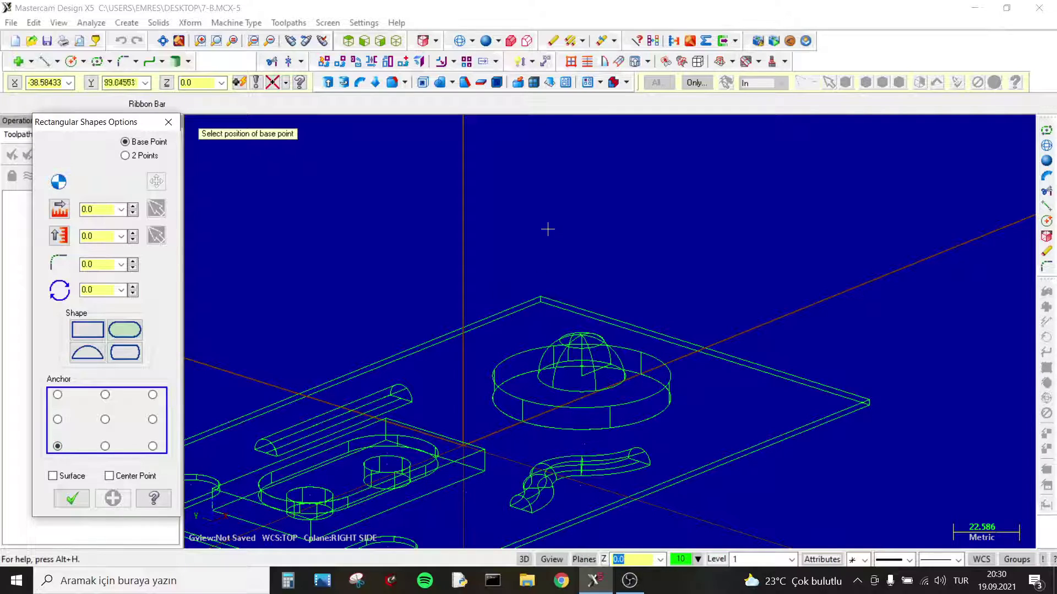
Start a plain rectangle anchored at its bottom-right corner on the plate's back corner.
click(540, 298)
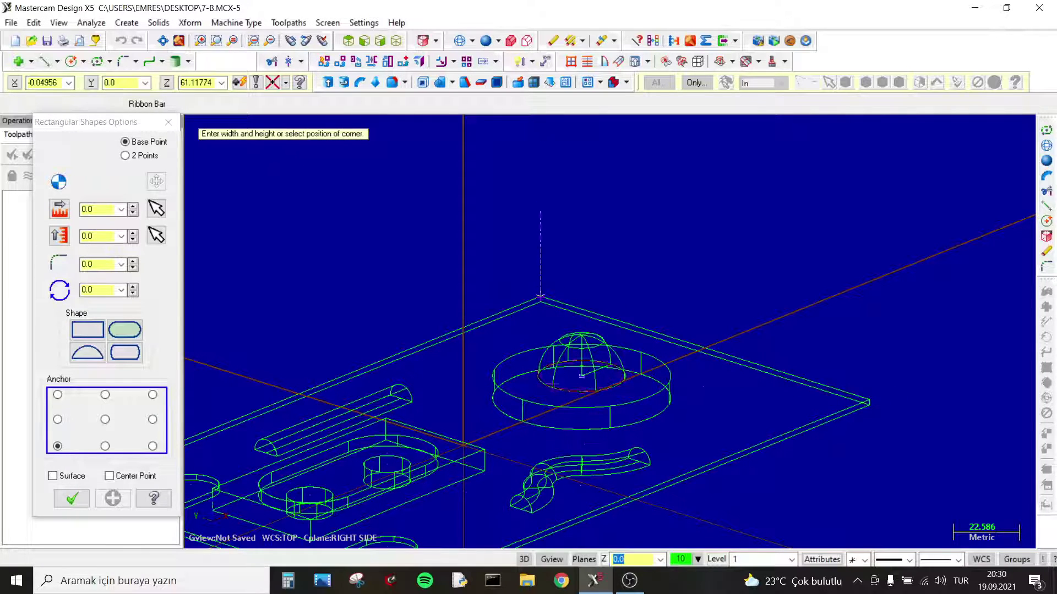
key(Escape)
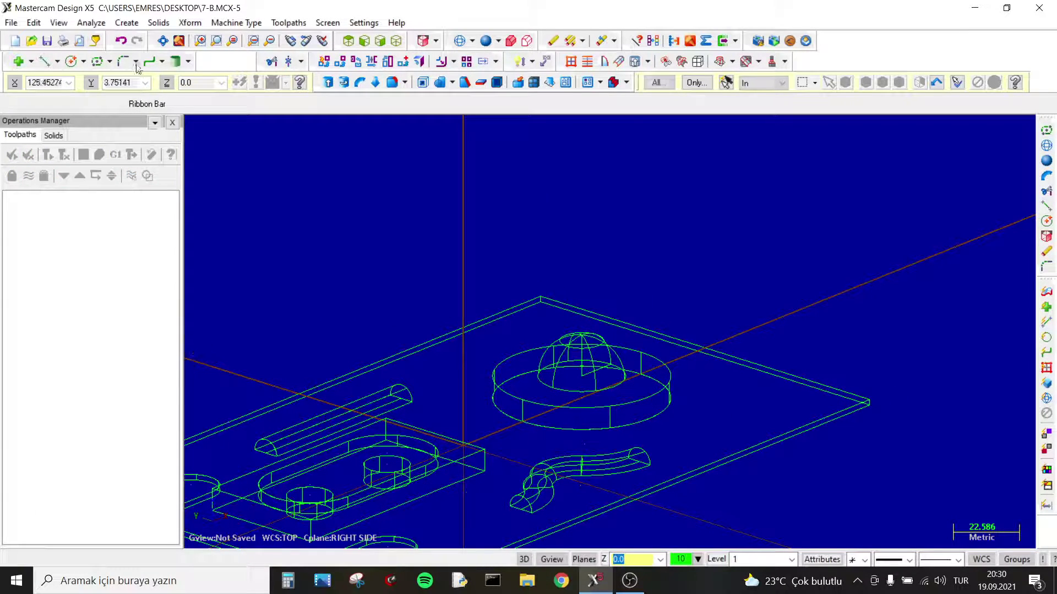
click(97, 61)
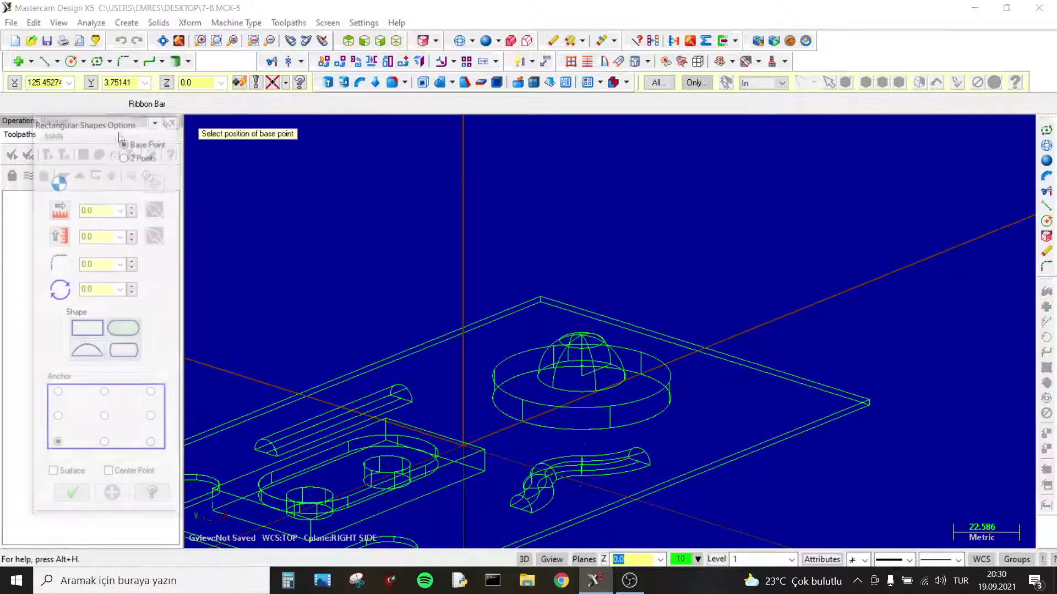
click(153, 447)
click(540, 297)
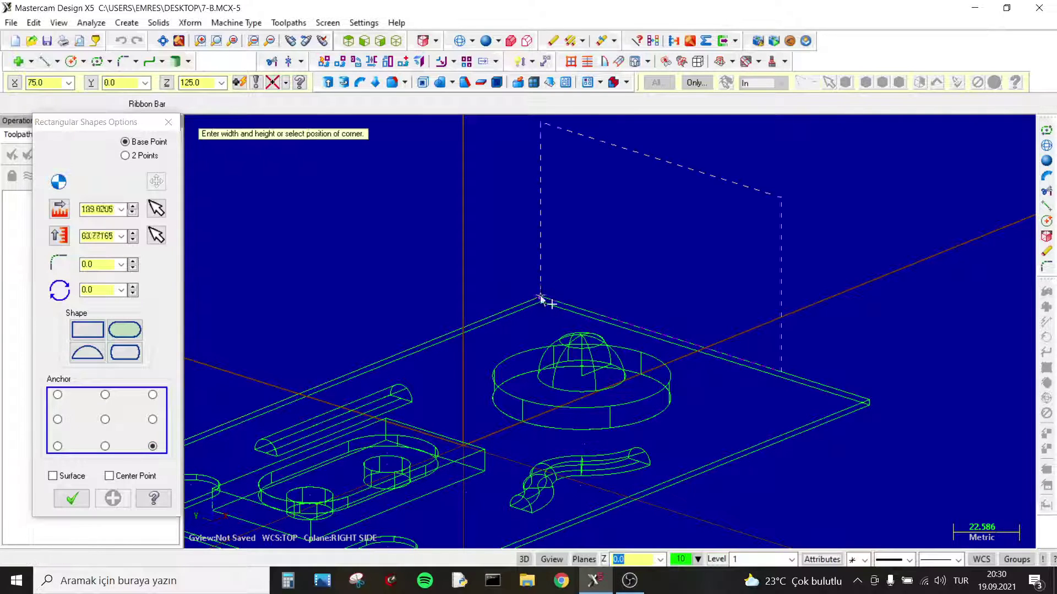
click(826, 311)
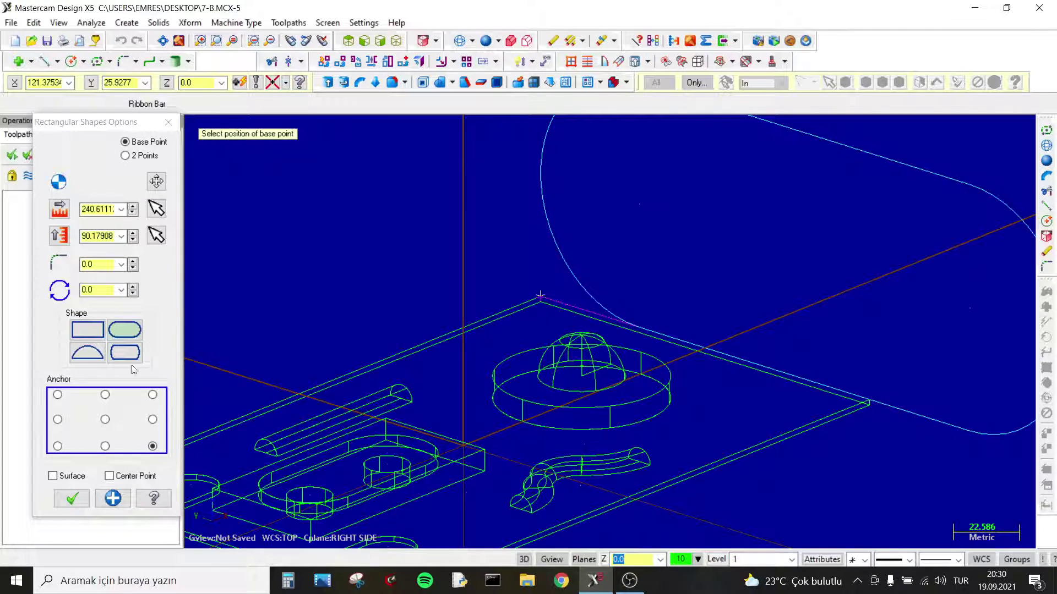
click(87, 329)
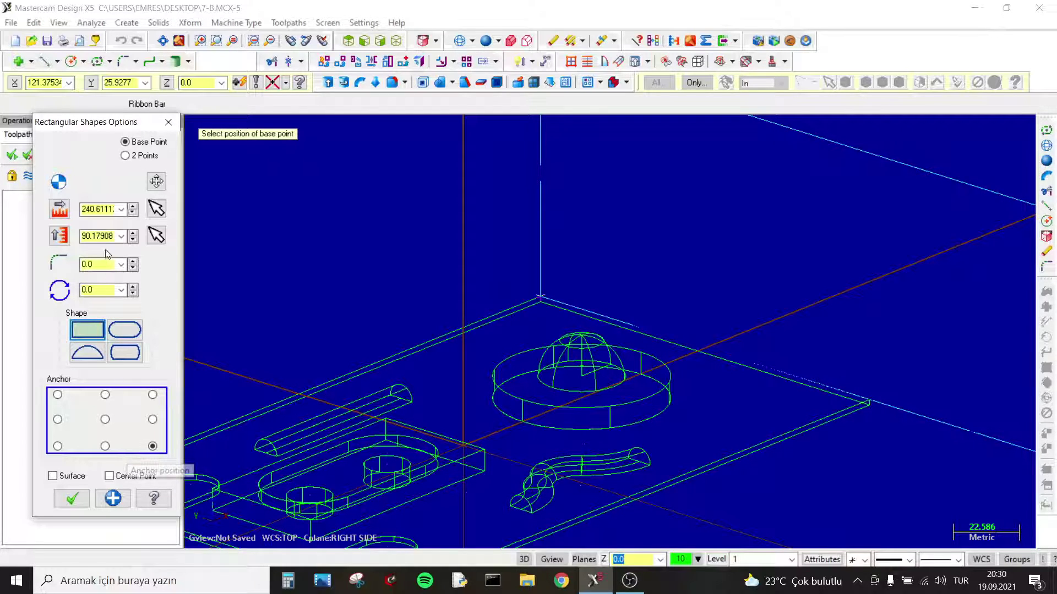
Size the rectangle to width 150 and height 50 and create it.
click(96, 209)
text(0)
key(Return)
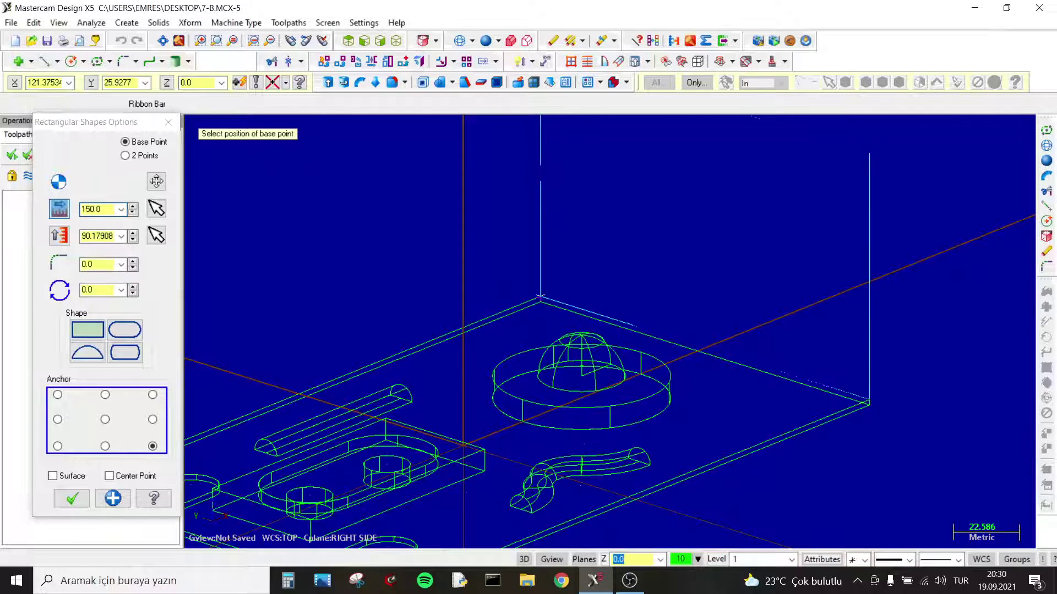
click(83, 235)
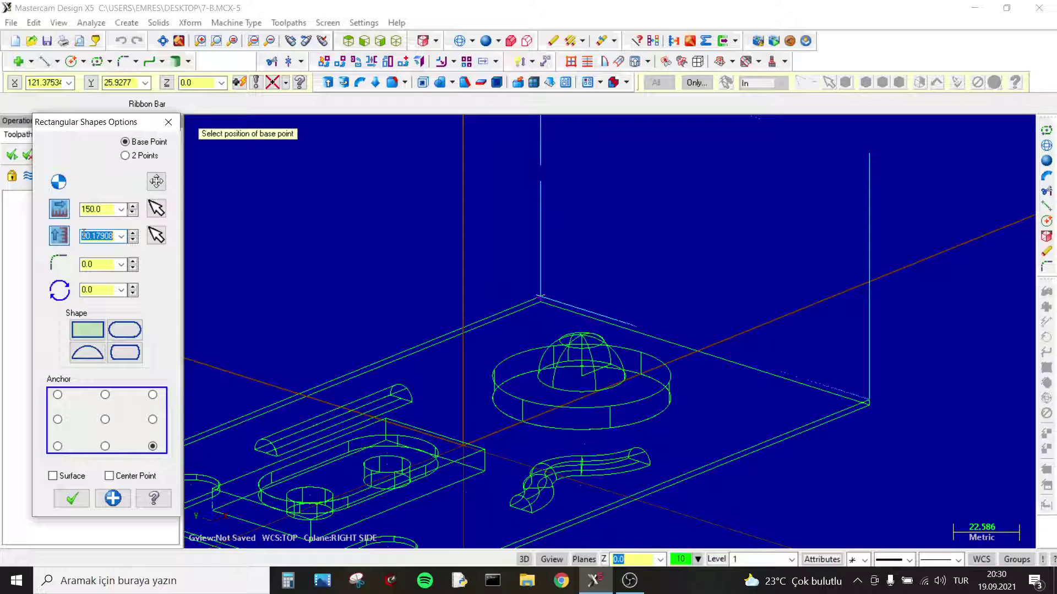
text(50)
key(Return)
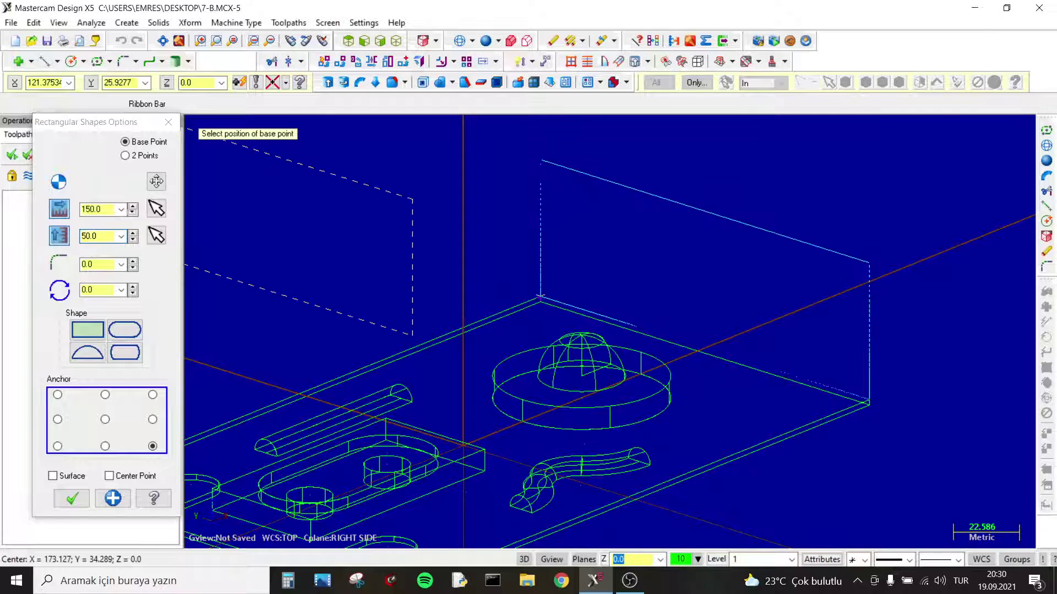
click(71, 492)
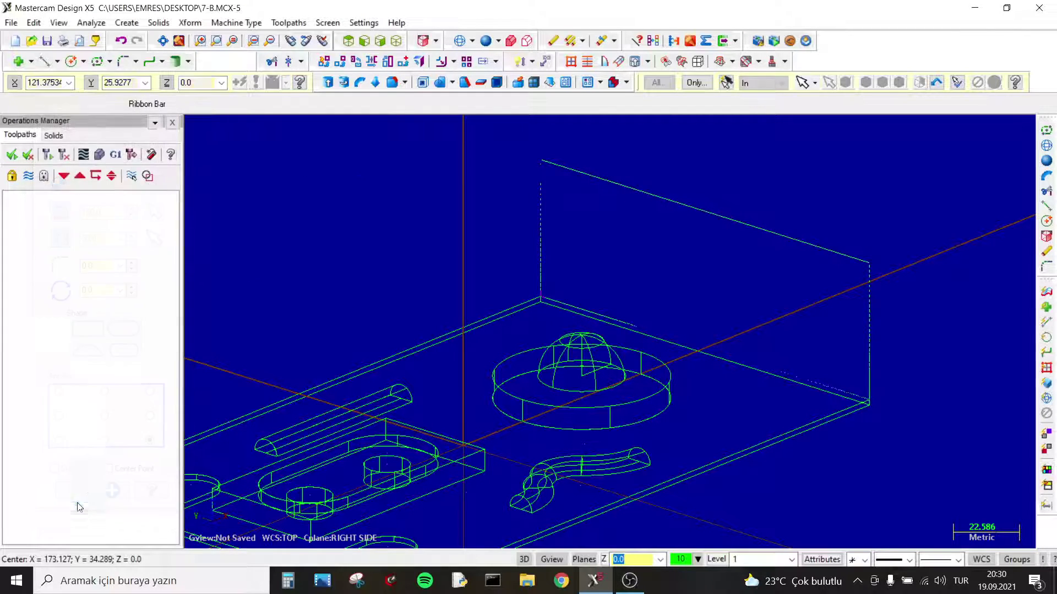
Draw a radius-30 circle centred on the upright rectangle's top edge.
scroll(583, 233, down, 1)
scroll(783, 147, up, 1)
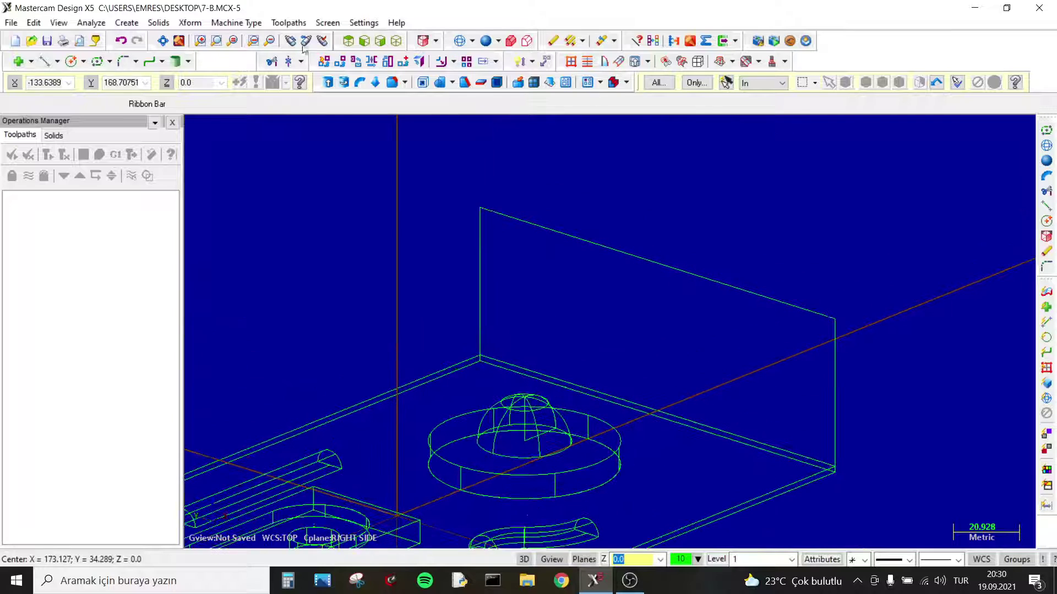
click(68, 63)
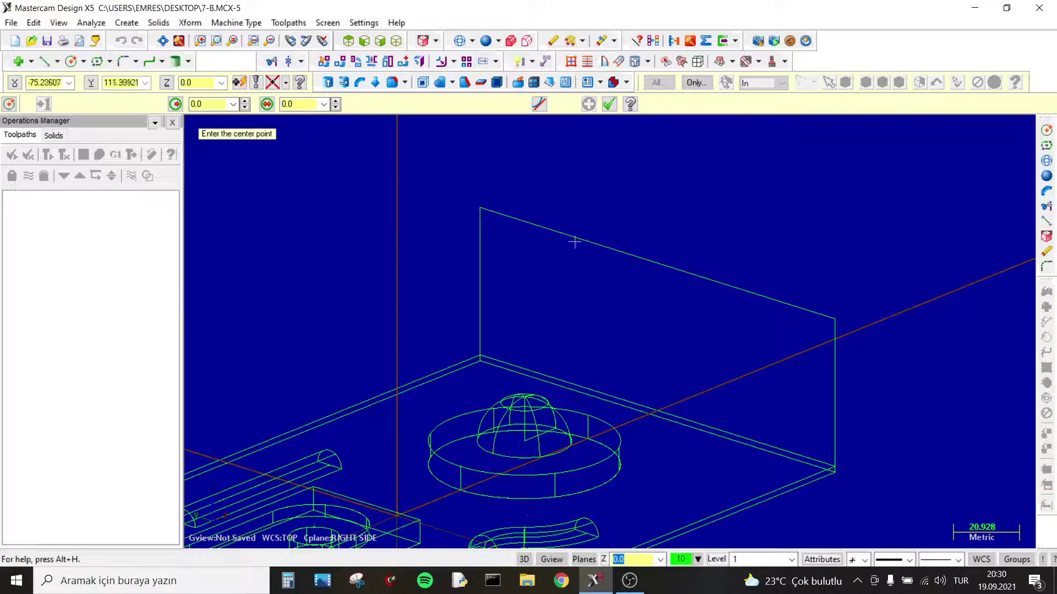
click(658, 262)
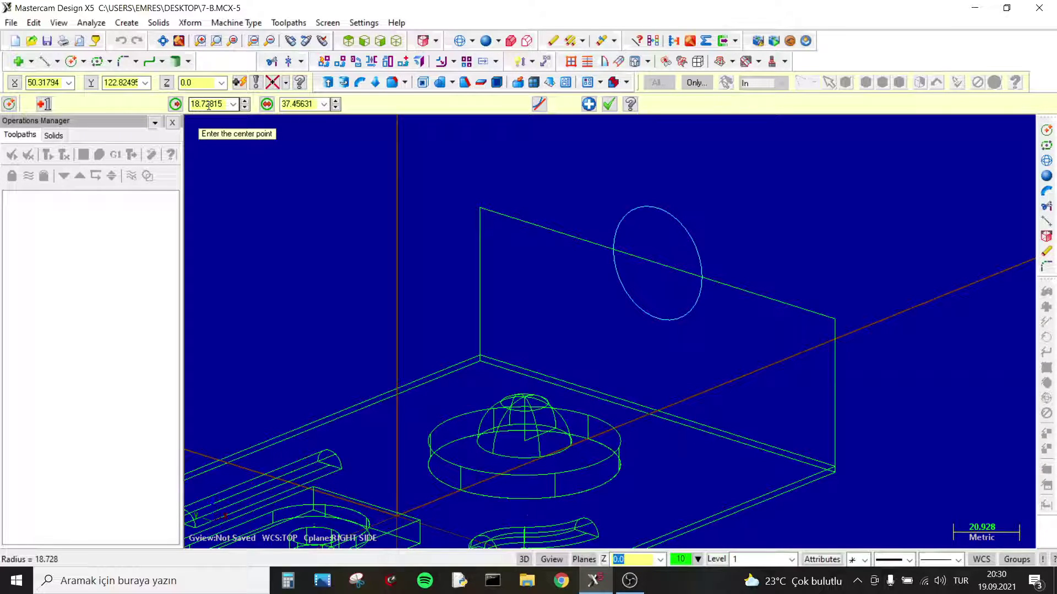
double_click(209, 106)
text(30)
key(Return)
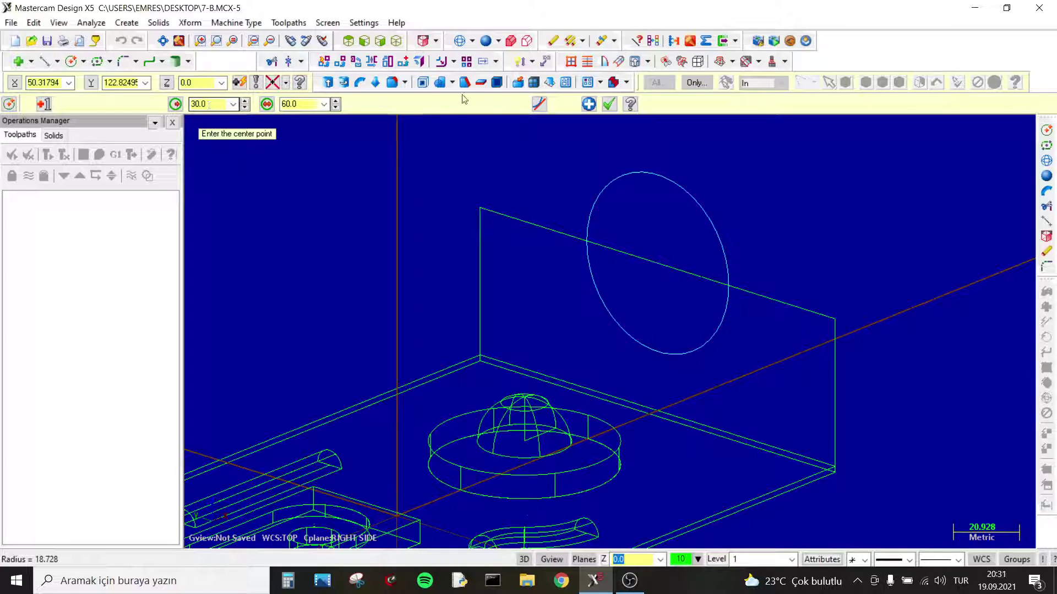
click(609, 104)
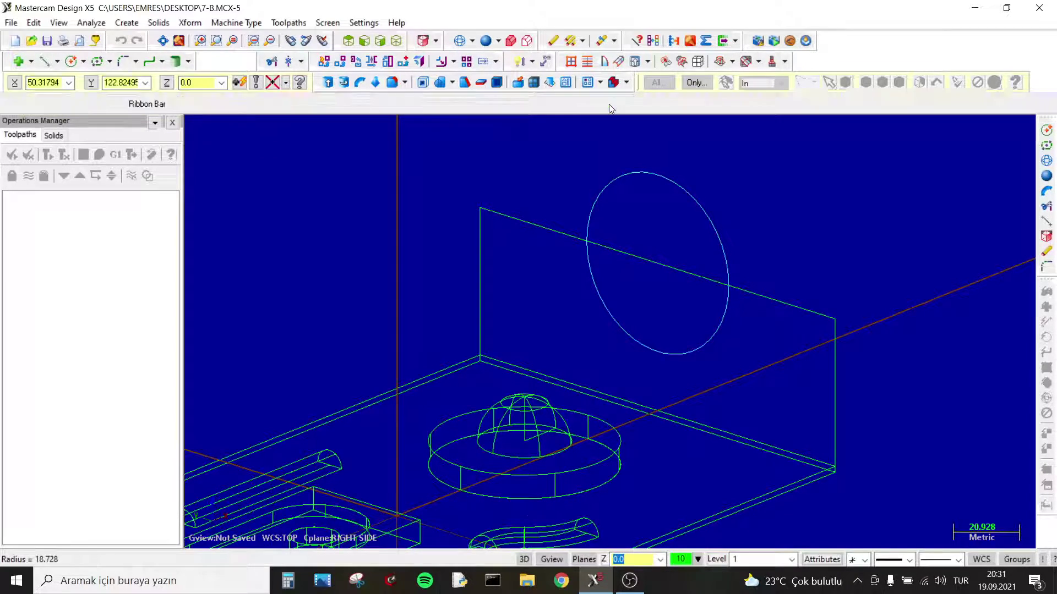
Trim away the circle's upper half and the top-edge segment inside it.
click(271, 61)
click(666, 187)
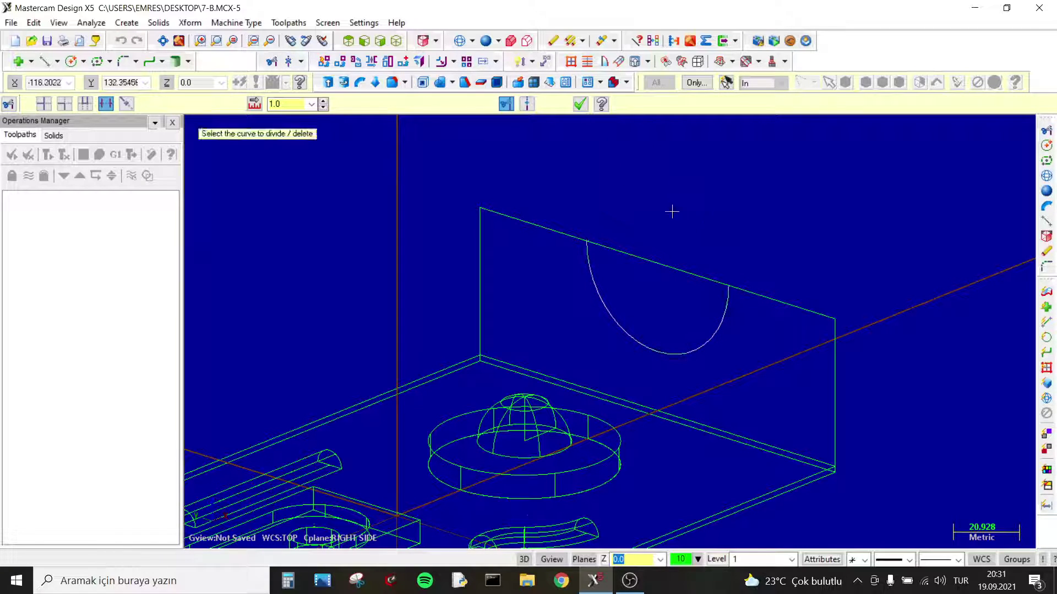
click(661, 262)
click(580, 104)
Fillet both notch corners between the top edges and the arc with radius 20.
click(122, 61)
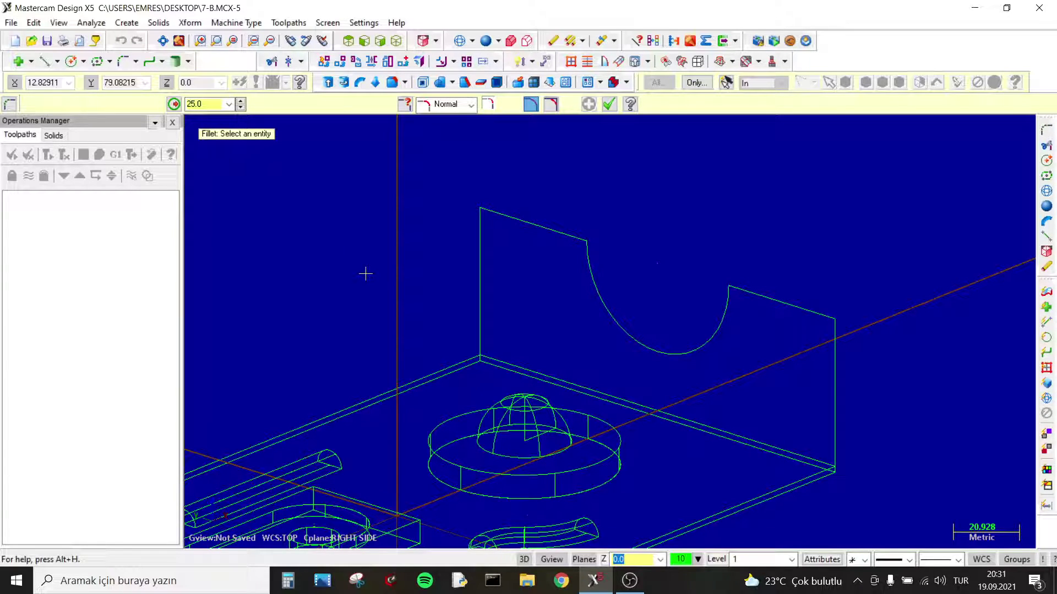
click(214, 105)
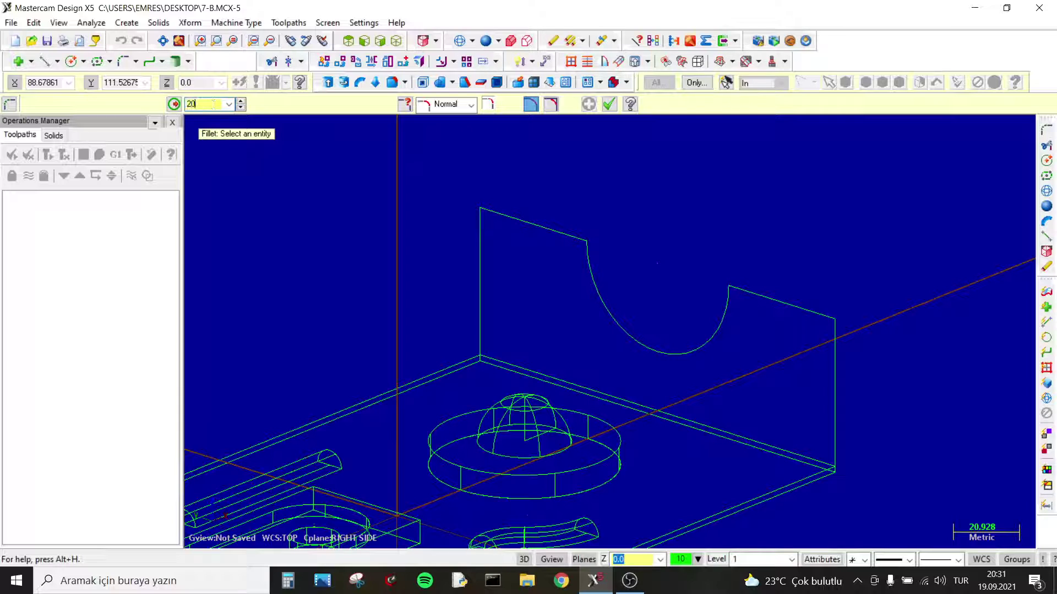
text(20)
key(Return)
click(540, 237)
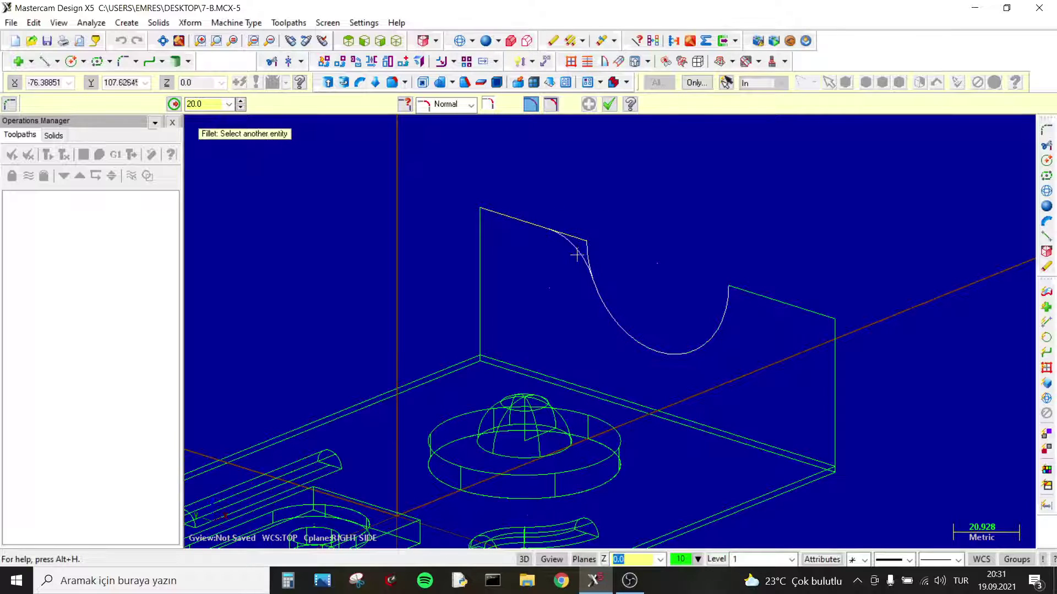
click(587, 249)
click(715, 333)
click(775, 293)
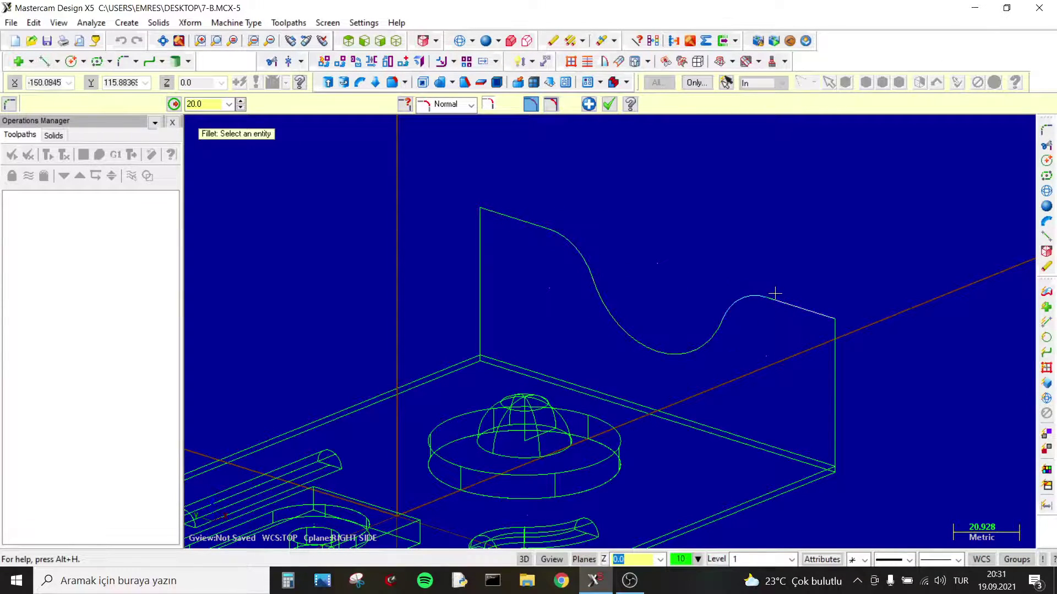
click(610, 104)
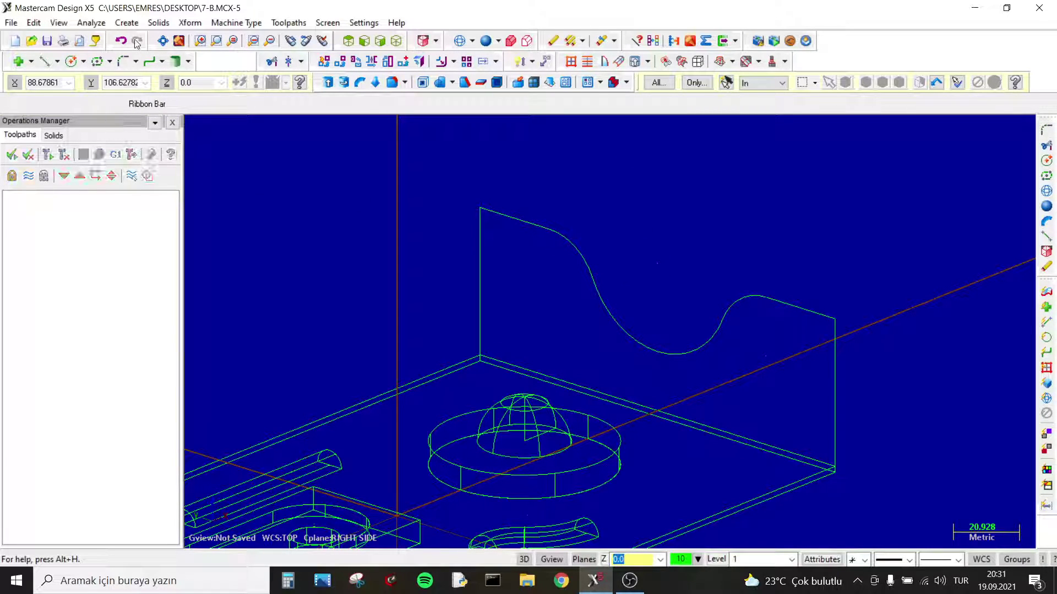
Extrude the chained notched profile into a solid wall at the plate's back edge.
click(158, 23)
click(176, 40)
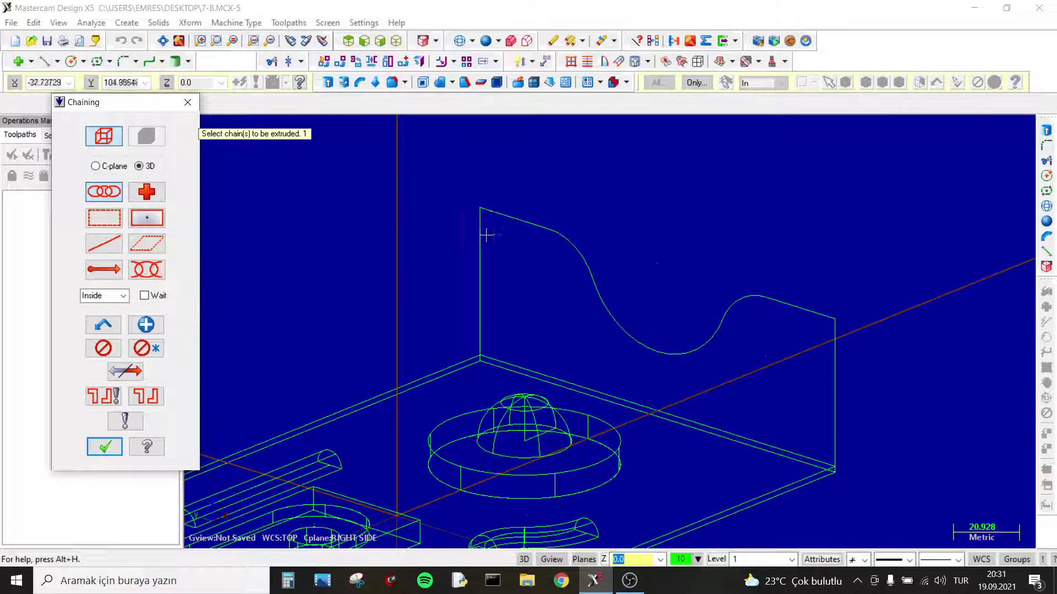
click(480, 236)
click(563, 388)
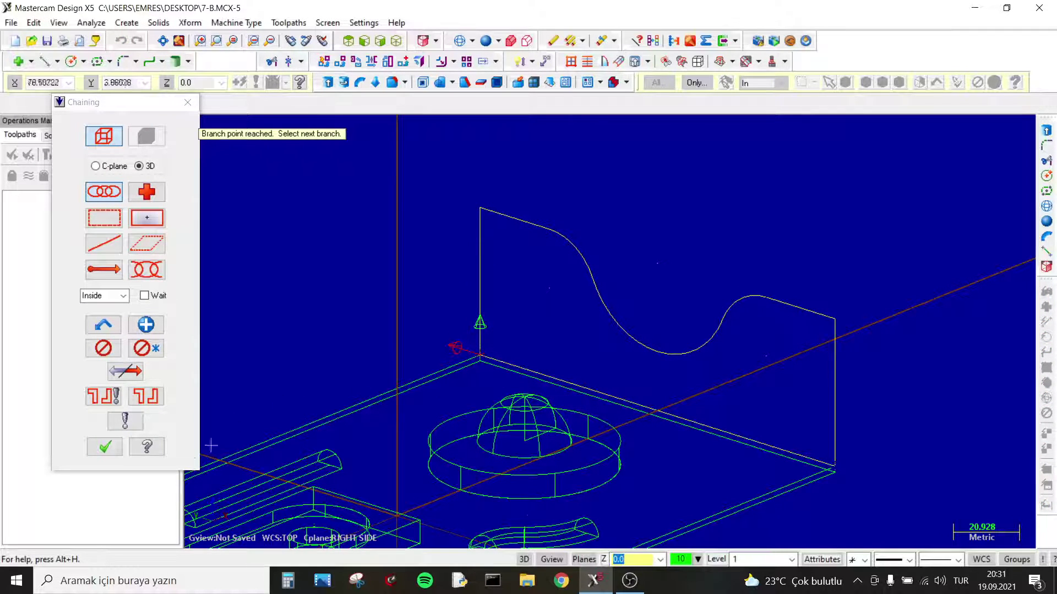
click(105, 446)
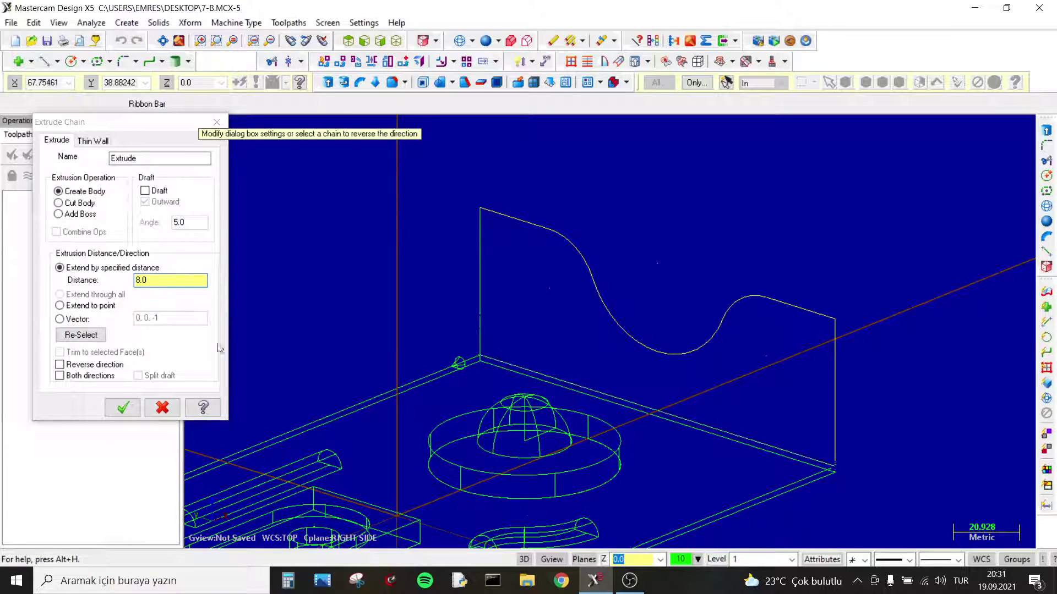
click(169, 279)
text(10)
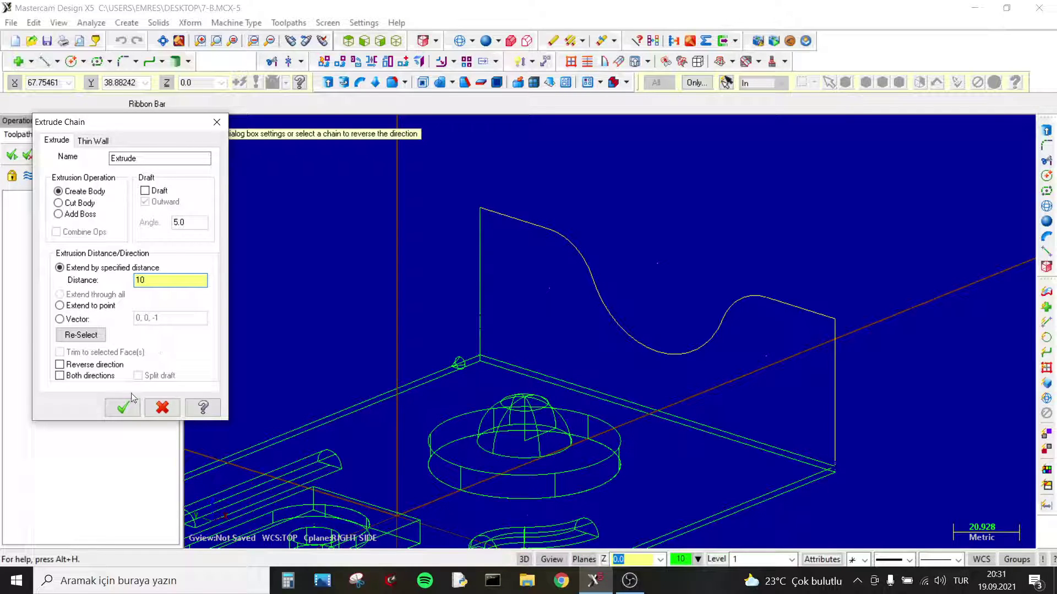
click(122, 408)
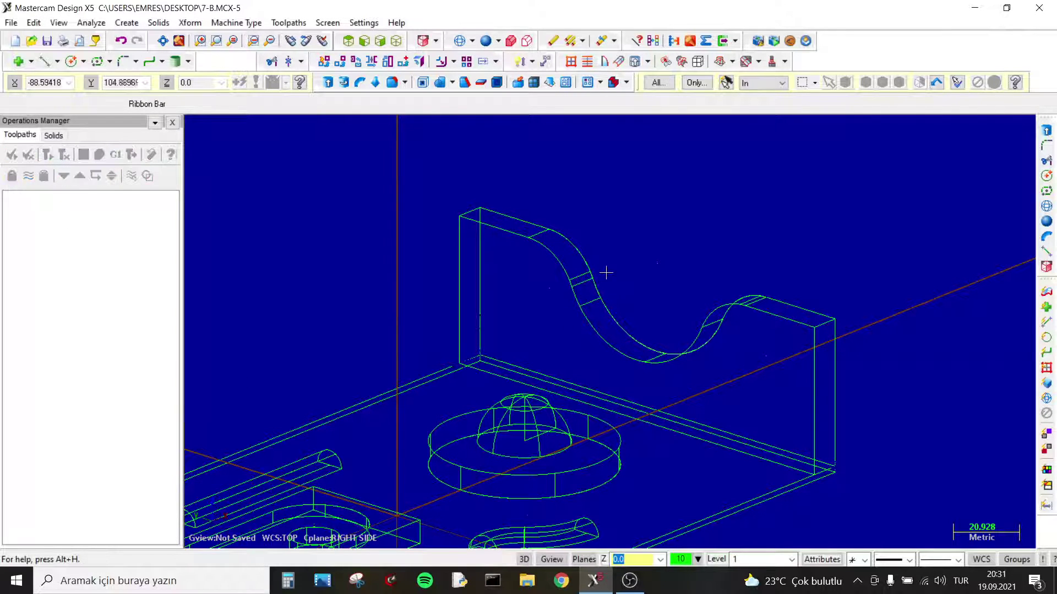
scroll(604, 272, down, 3)
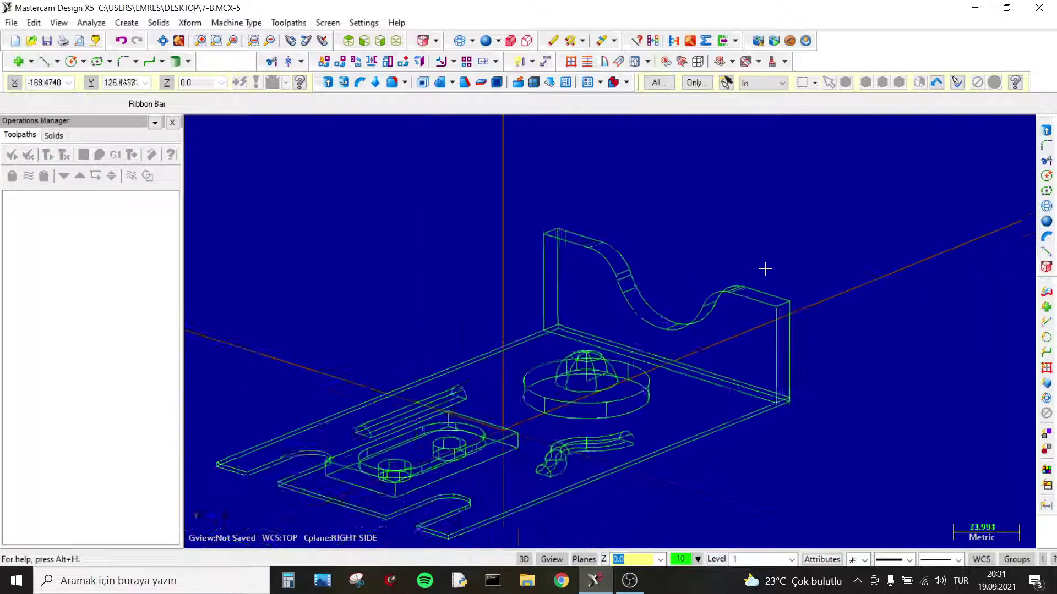
Shade the part and Boolean-add the wall, dome and S-shaped feature onto the base plate.
click(486, 42)
middle_drag(596, 207, 347, 109)
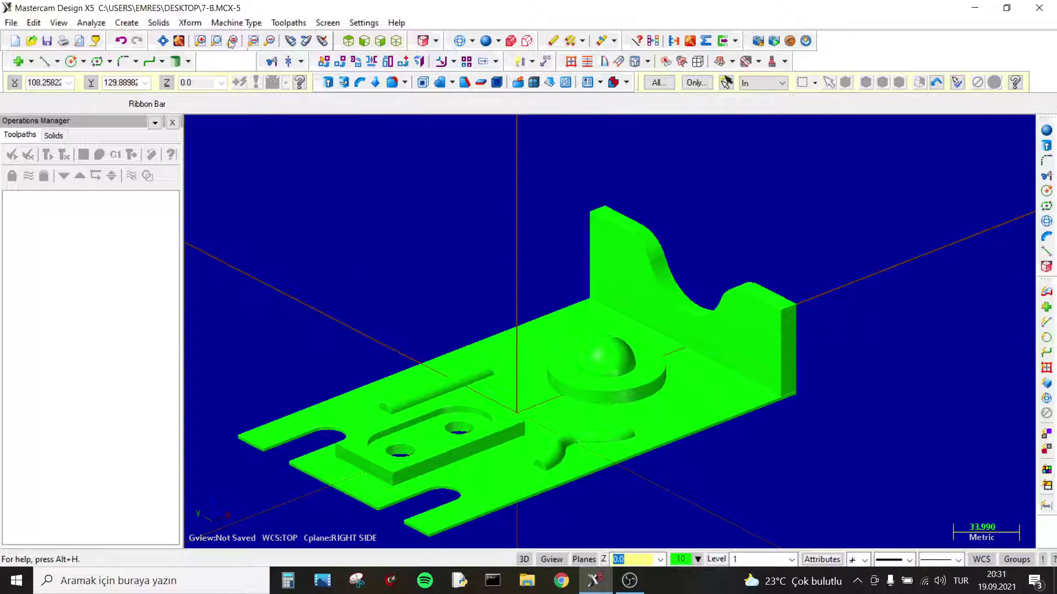
click(160, 23)
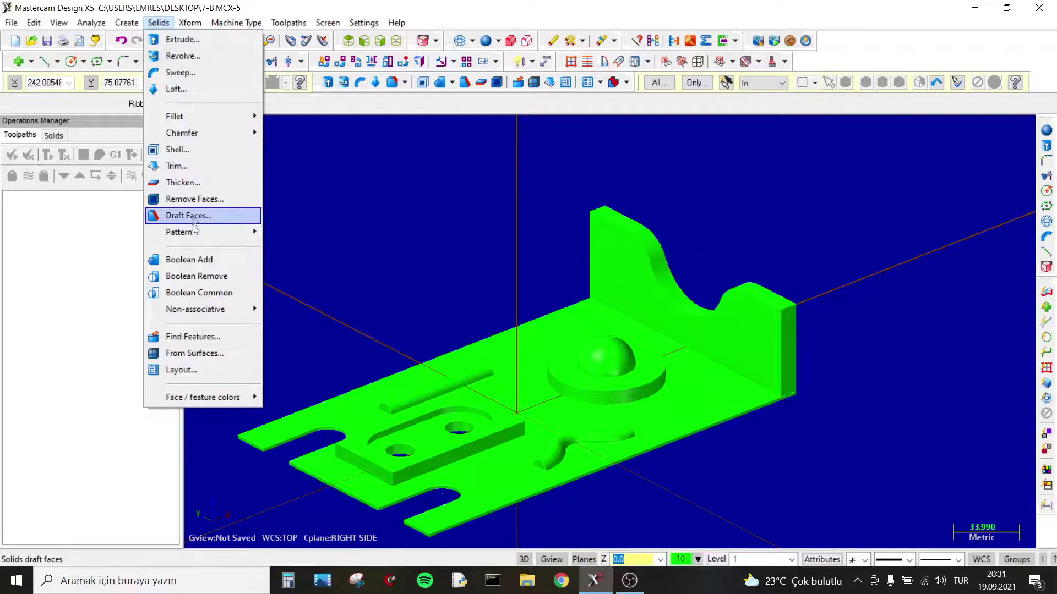
click(189, 258)
click(330, 420)
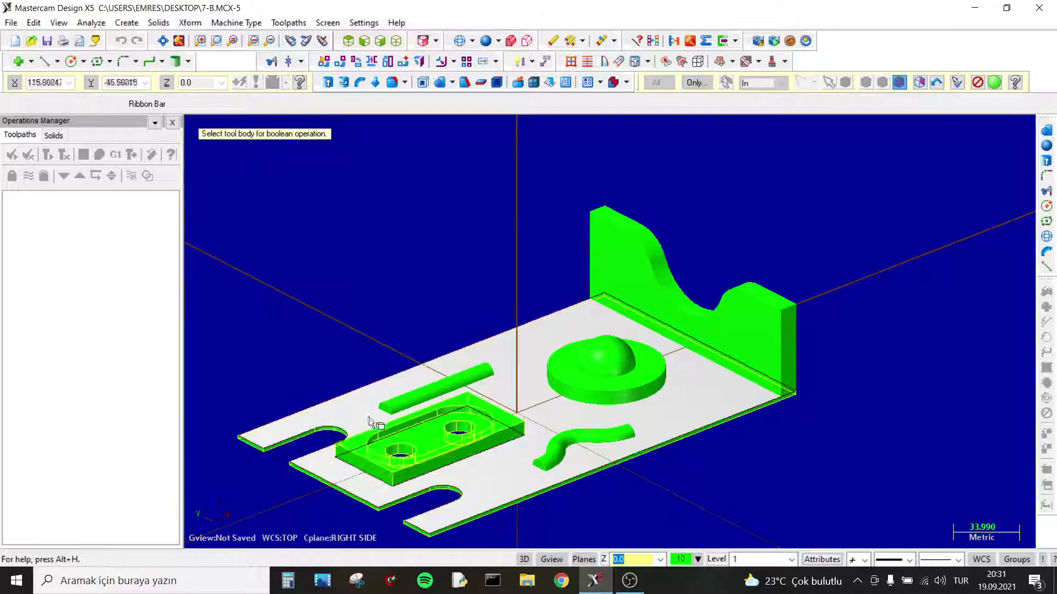
click(620, 373)
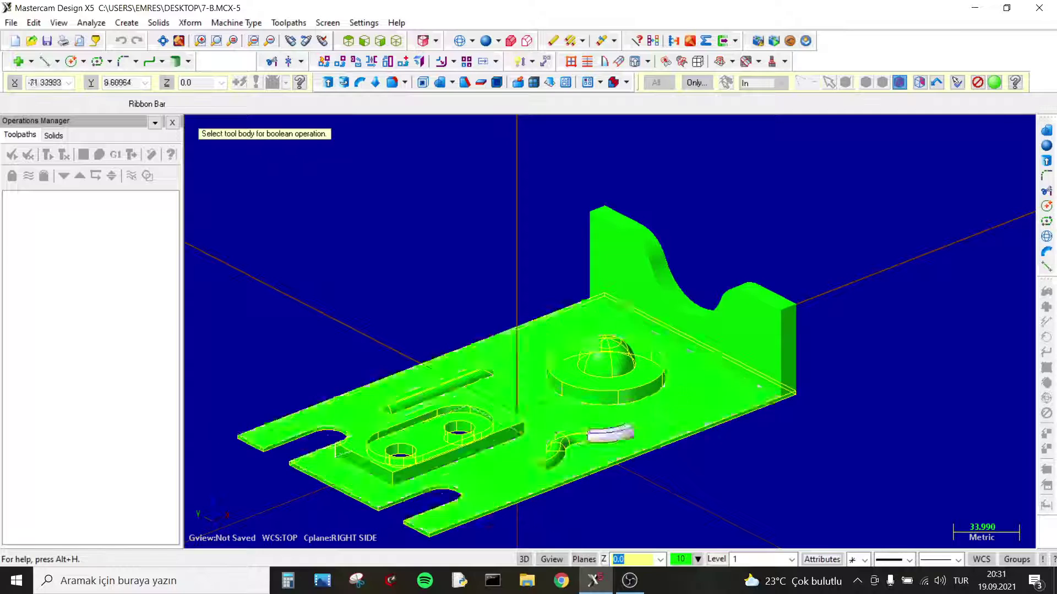
click(608, 436)
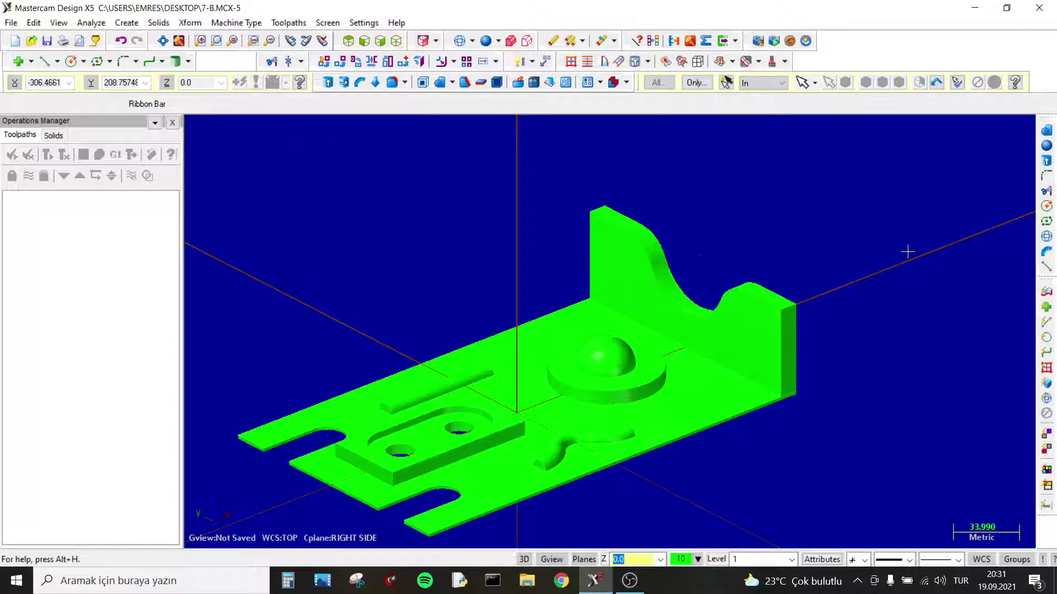
key(Return)
Orbit to inspect the merged bracket and window-select the whole solid.
click(747, 378)
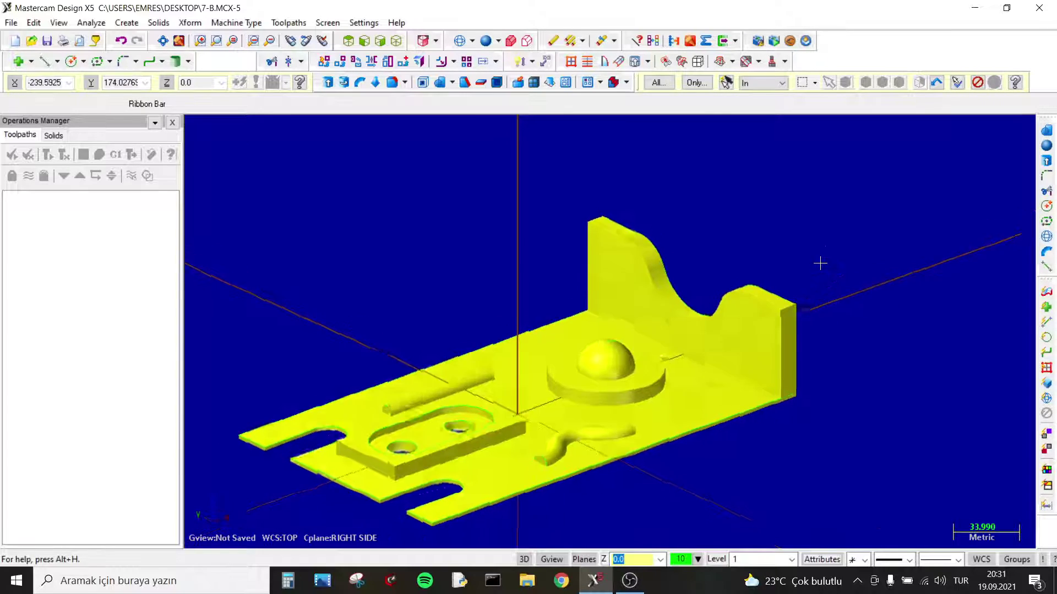
mouse_move(821, 264)
middle_down()
mouse_move(724, 254)
mouse_move(1013, 248)
mouse_move(833, 270)
mouse_move(836, 282)
middle_up()
scroll(837, 234, down, 1)
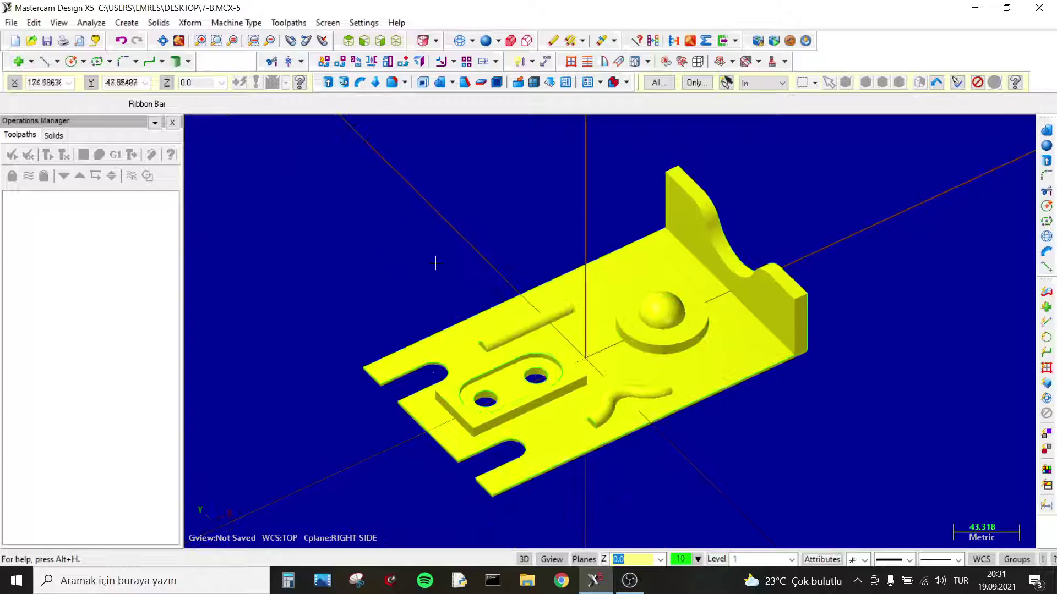
scroll(434, 262, up, 1)
scroll(496, 254, up, 1)
middle_drag(502, 248, 504, 238)
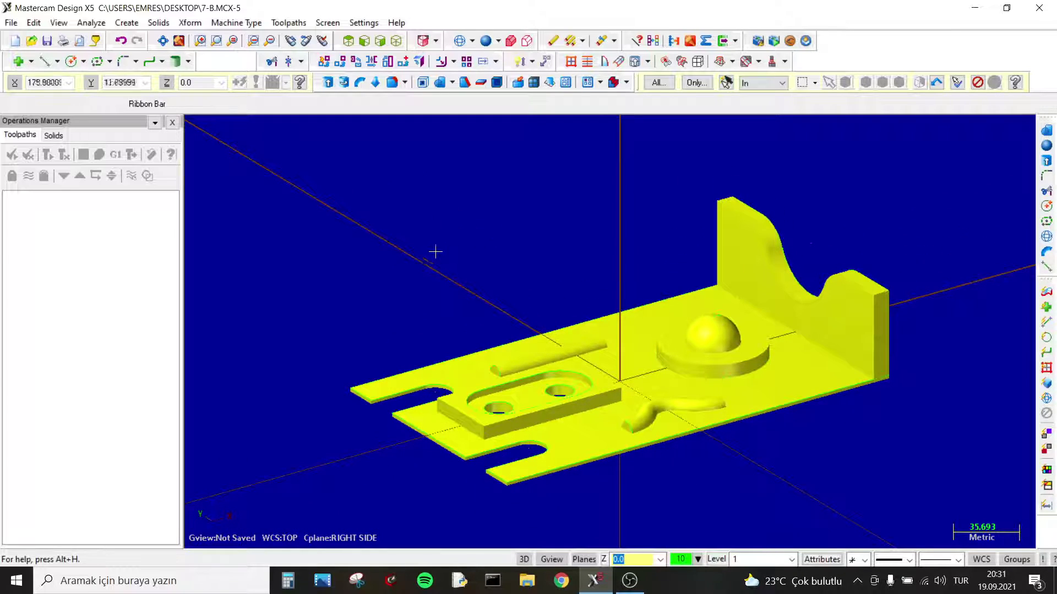
middle_drag(435, 252, 521, 142)
click(654, 39)
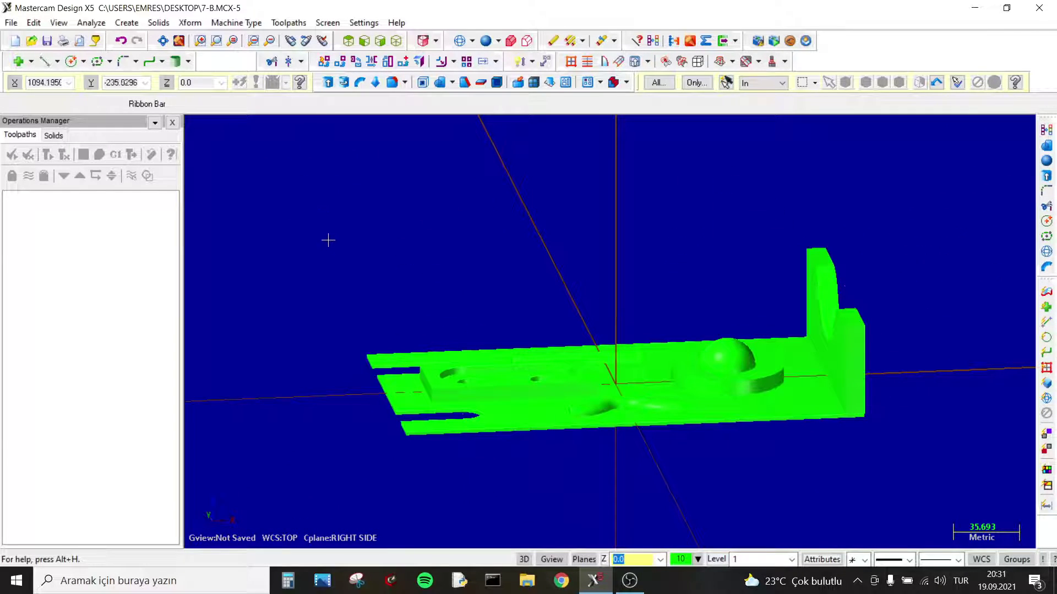
drag(326, 236, 915, 500)
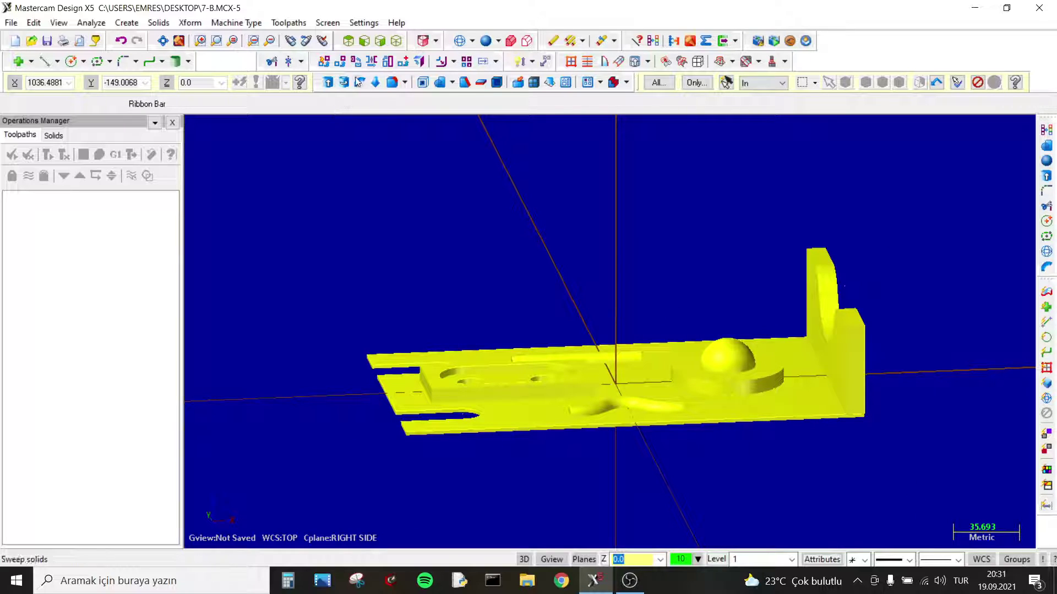
Start a Translate move of the solid with Cplane Top and a Z offset of 52.
click(342, 62)
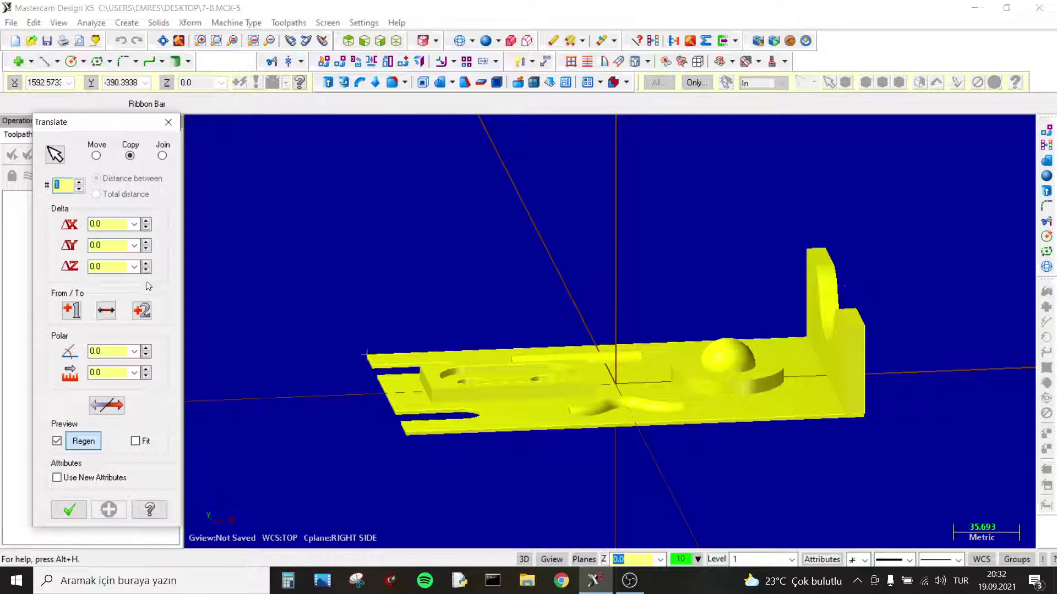
click(435, 41)
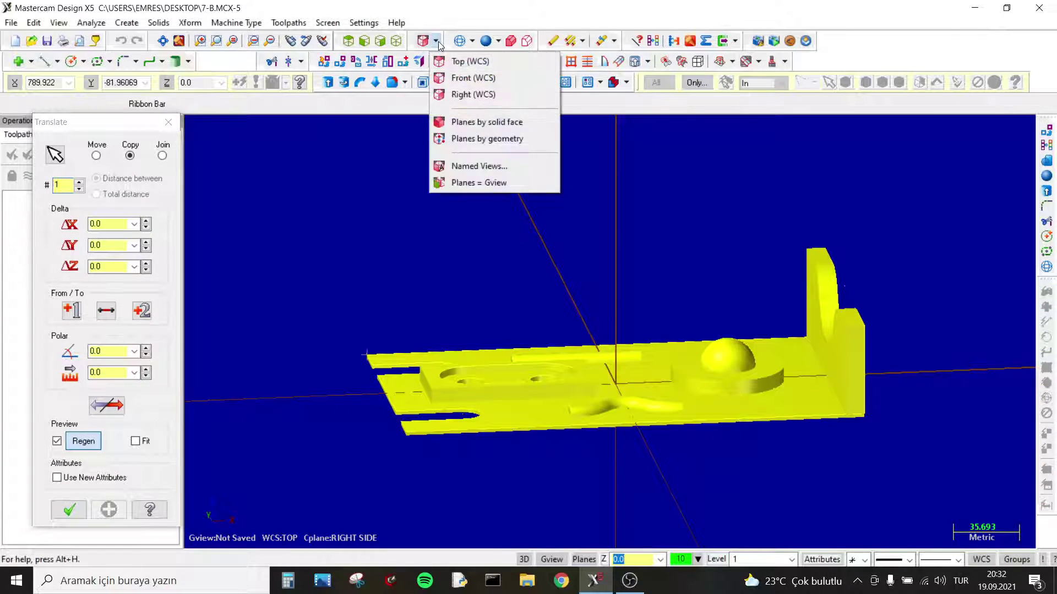
click(466, 61)
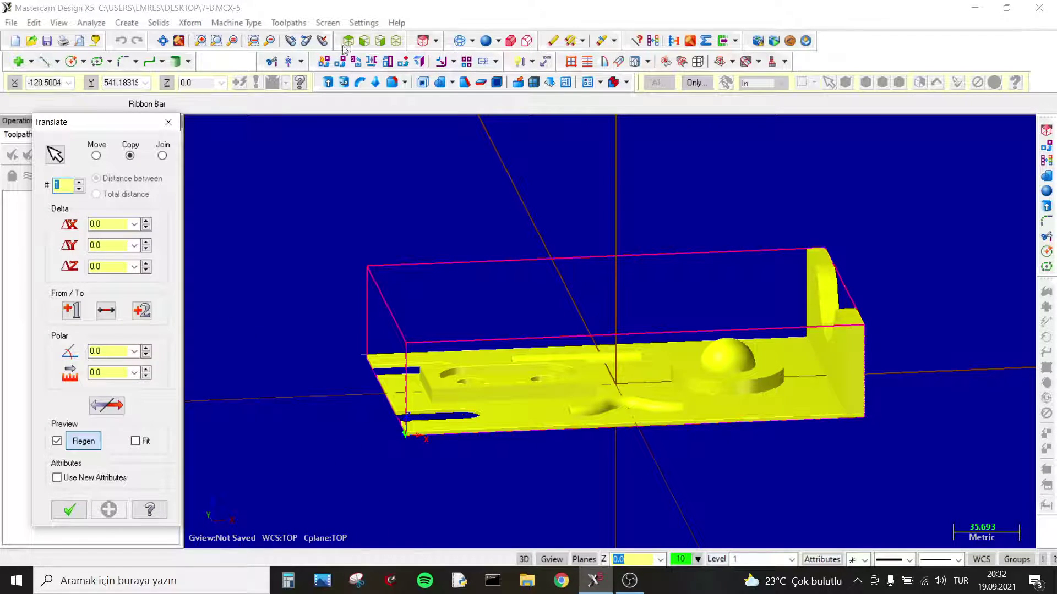
click(365, 42)
text(5)
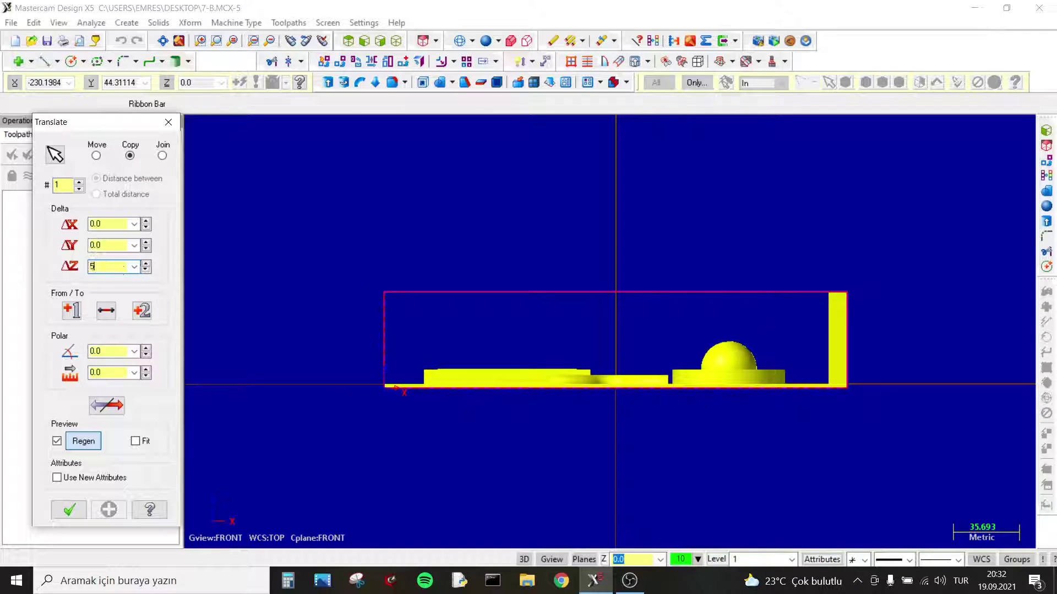
text(2)
key(Return)
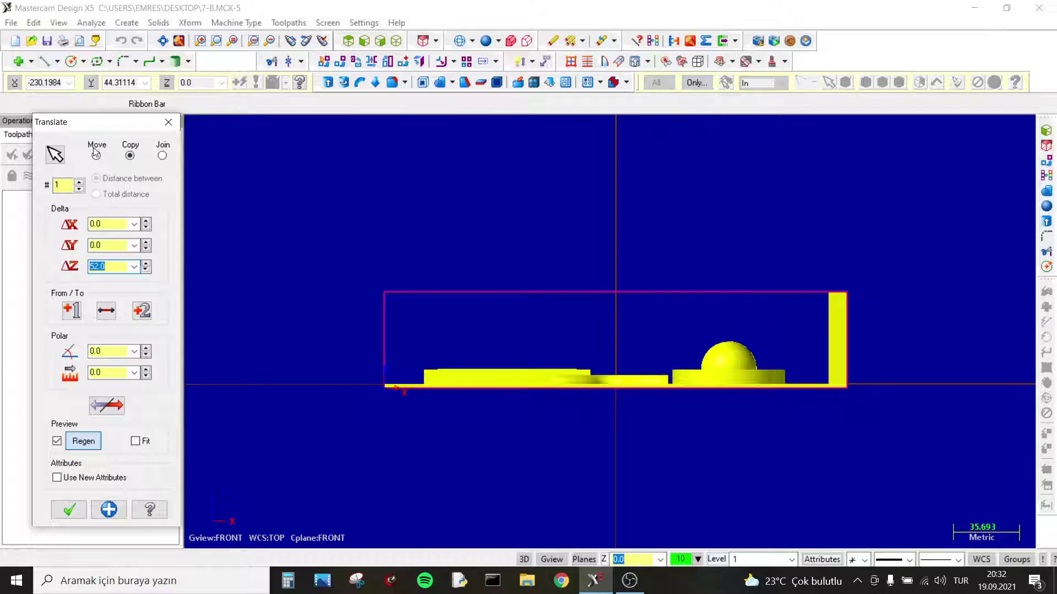
click(96, 154)
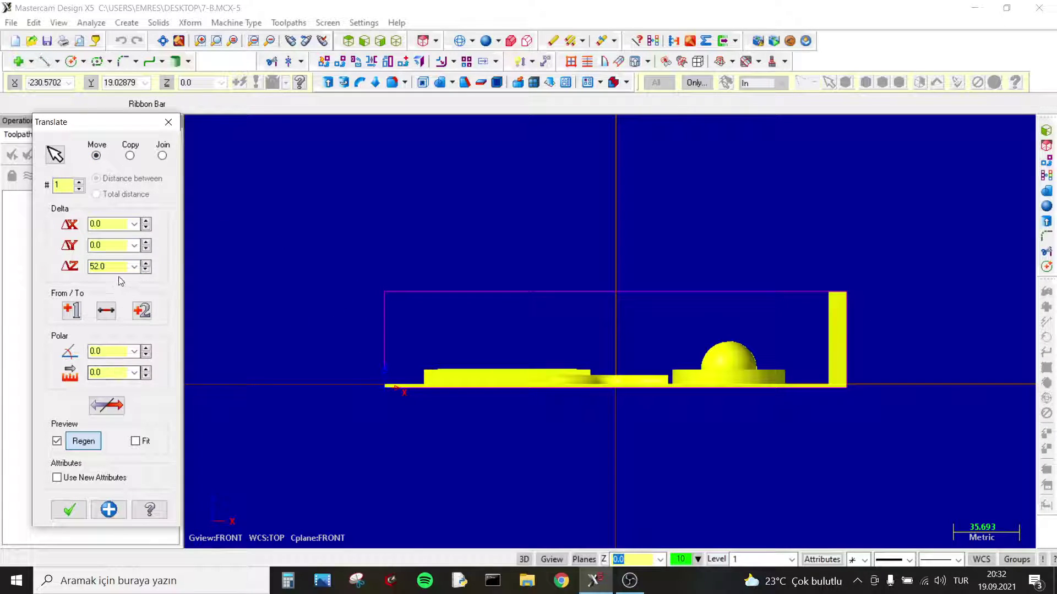
Change the Z offset to -52 so the preview box drops below the part.
middle_drag(385, 276, 495, 231)
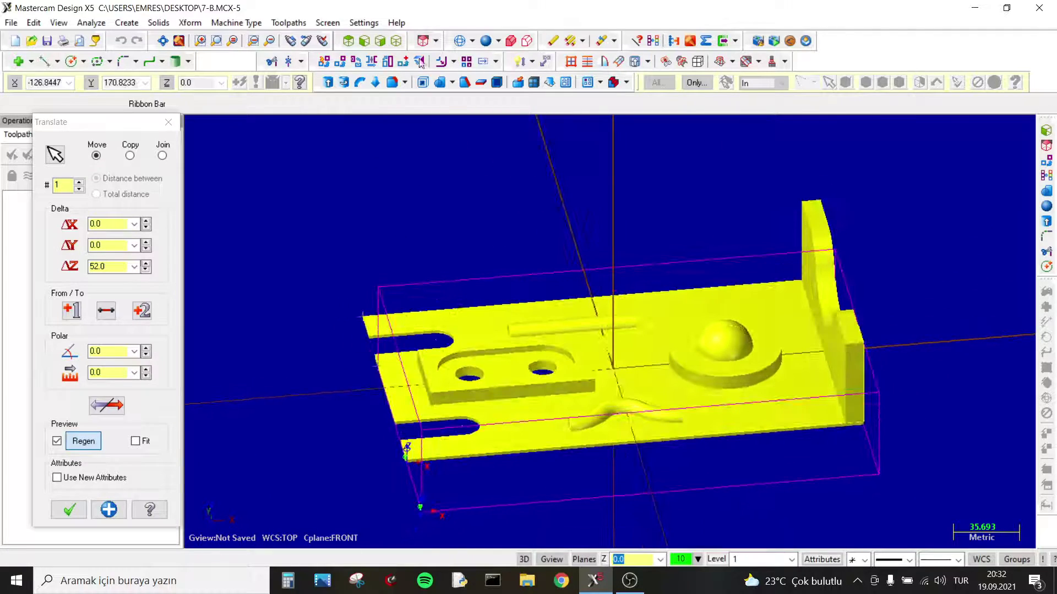
click(453, 61)
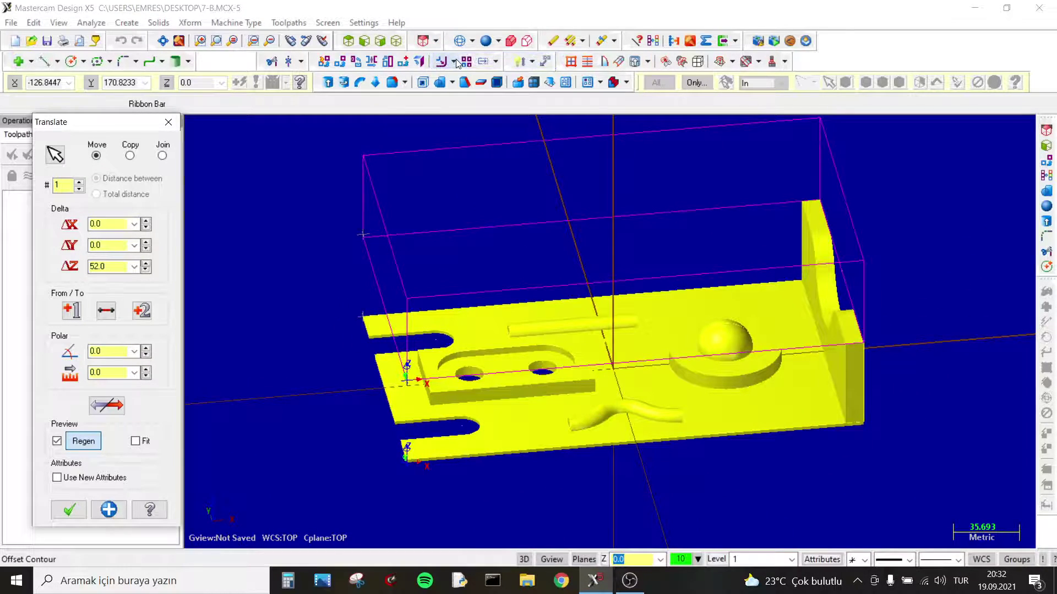
middle_drag(467, 147, 488, 165)
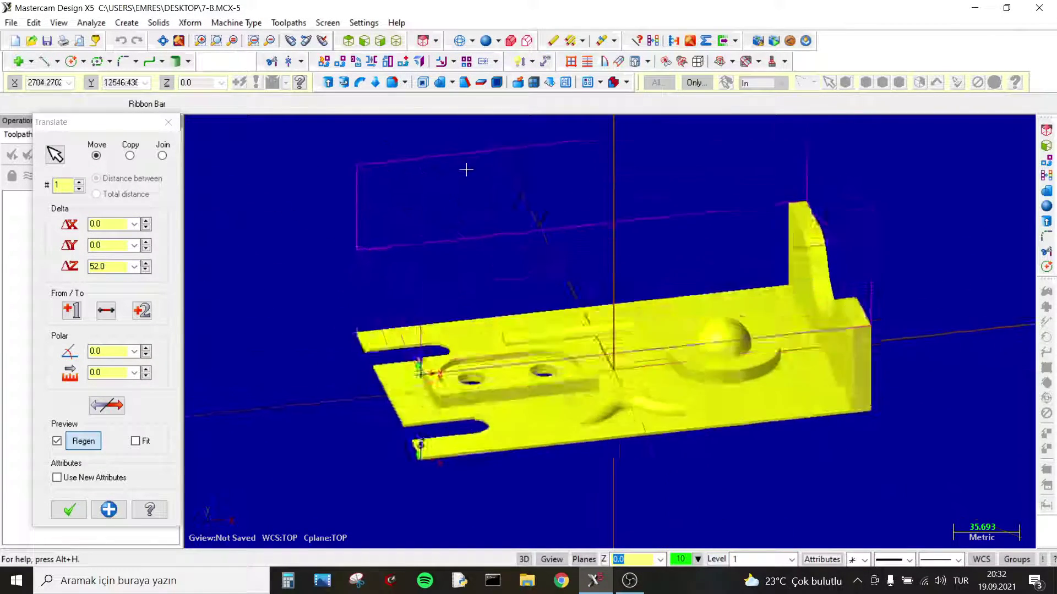
double_click(119, 266)
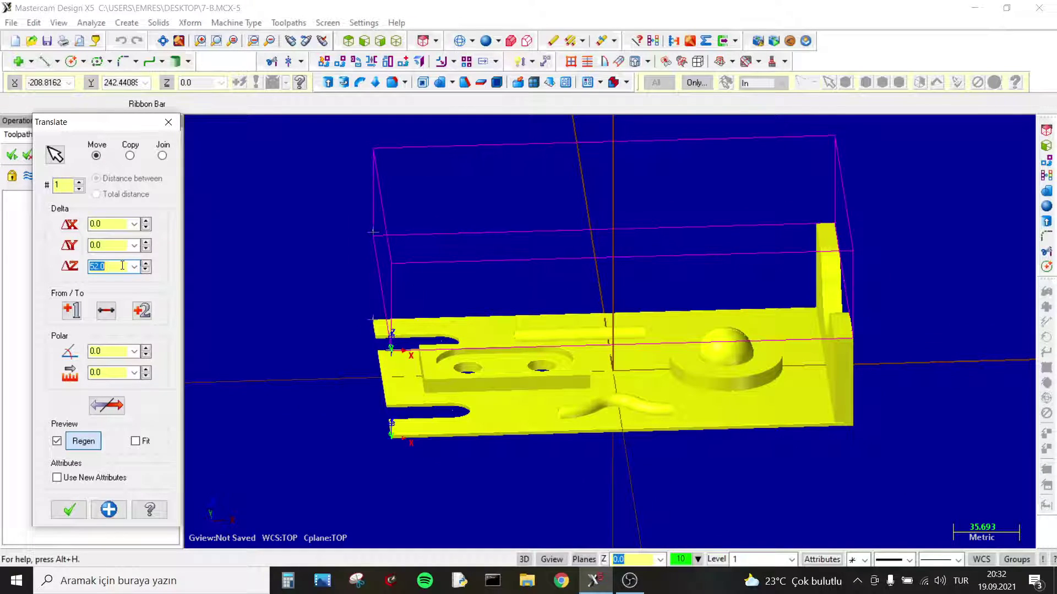
text(-52)
key(Return)
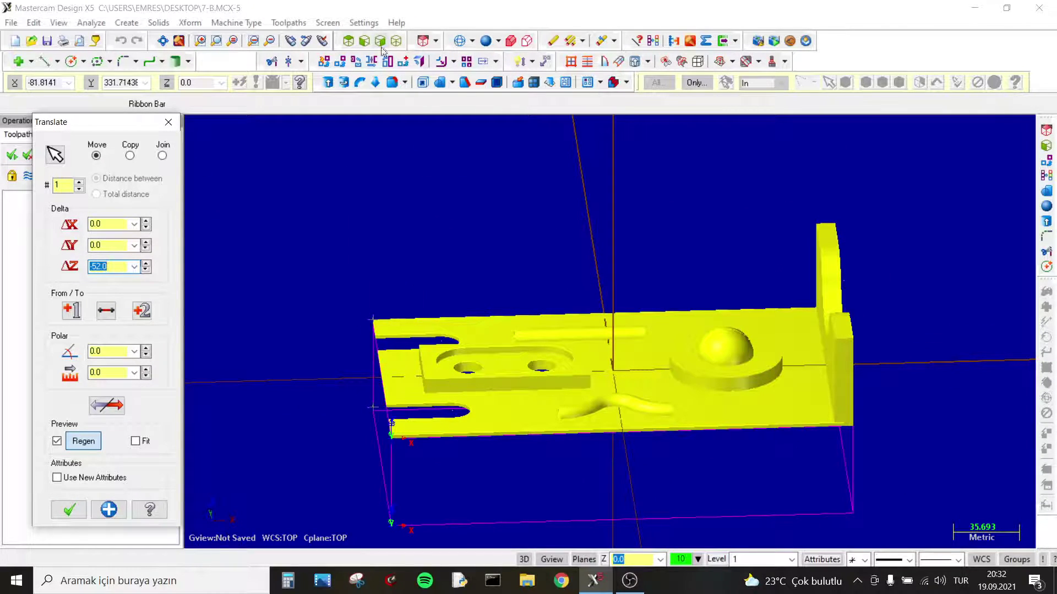
Set Cplane to Top (WCS), check the -52 Z preview, and accept the translation.
click(364, 40)
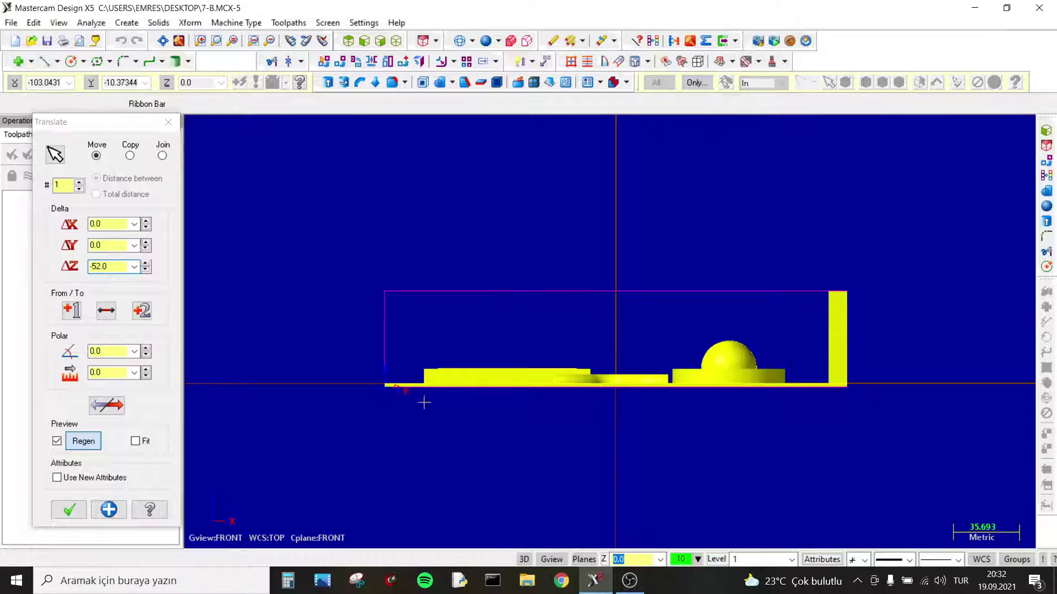
middle_drag(425, 402, 390, 455)
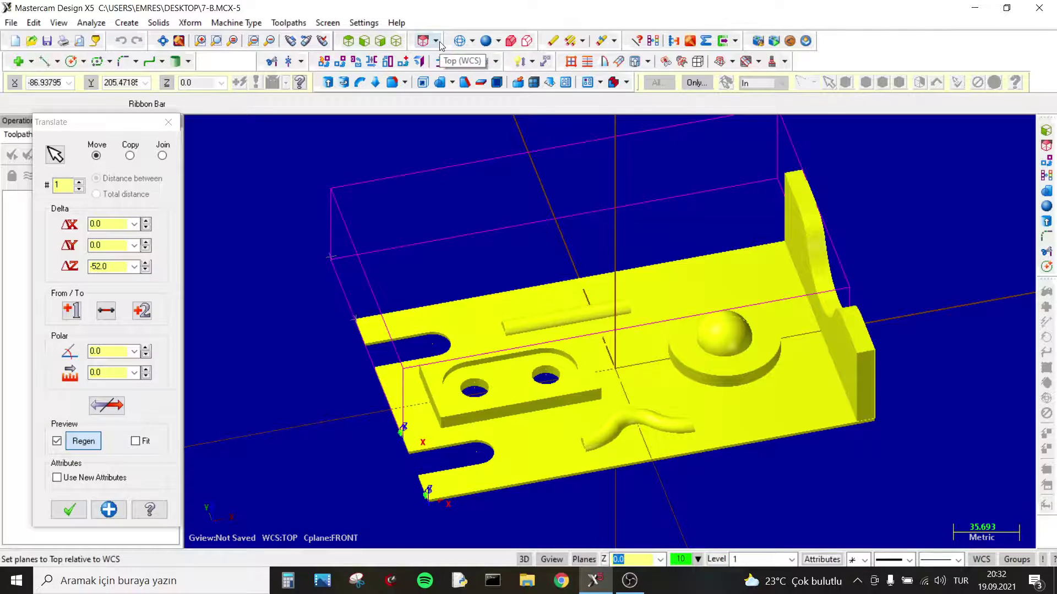
click(436, 41)
click(457, 59)
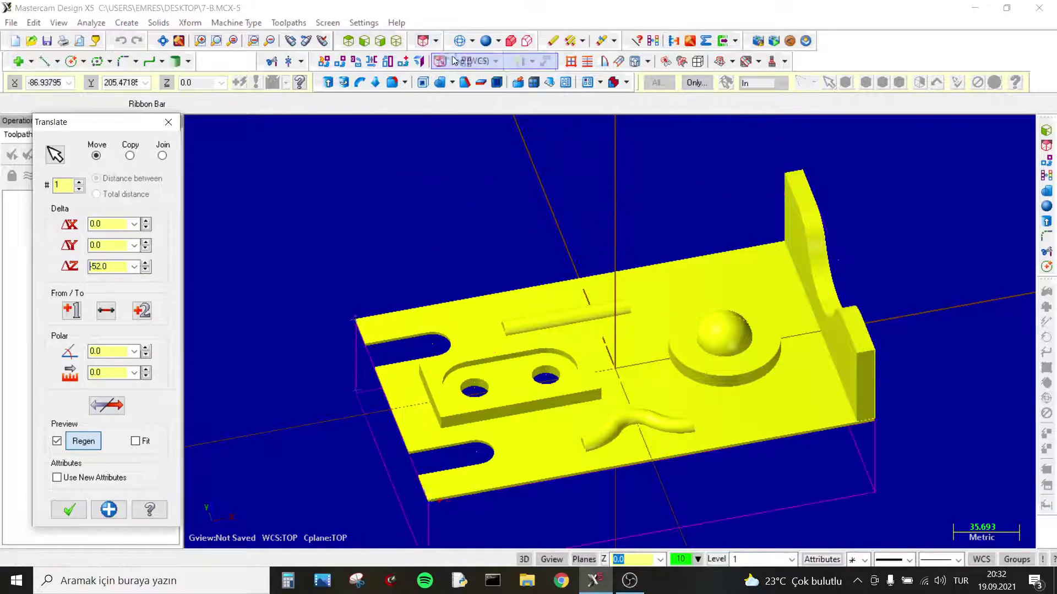
middle_drag(239, 366, 319, 319)
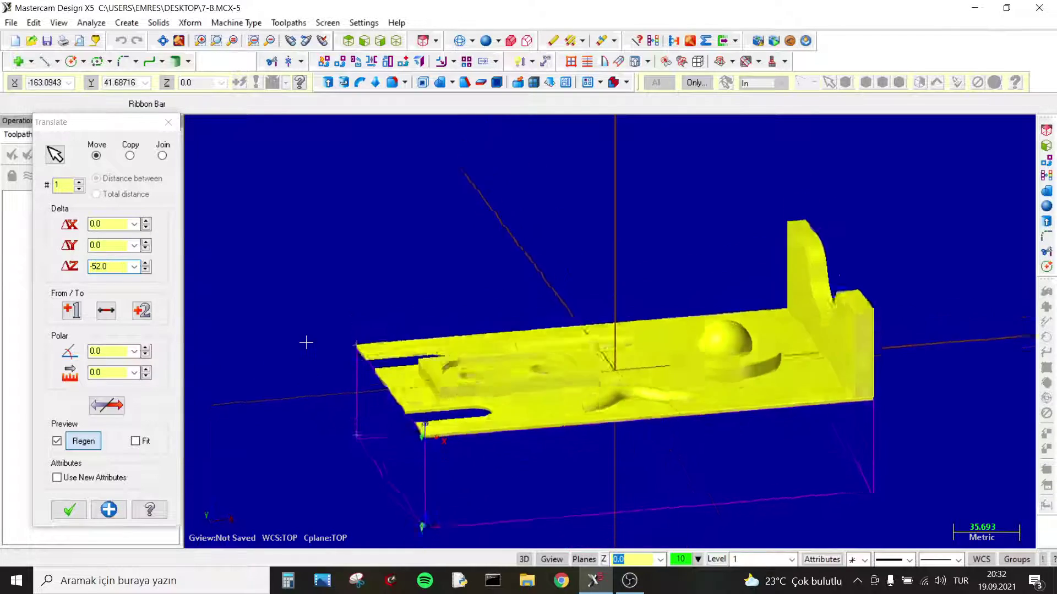
click(83, 509)
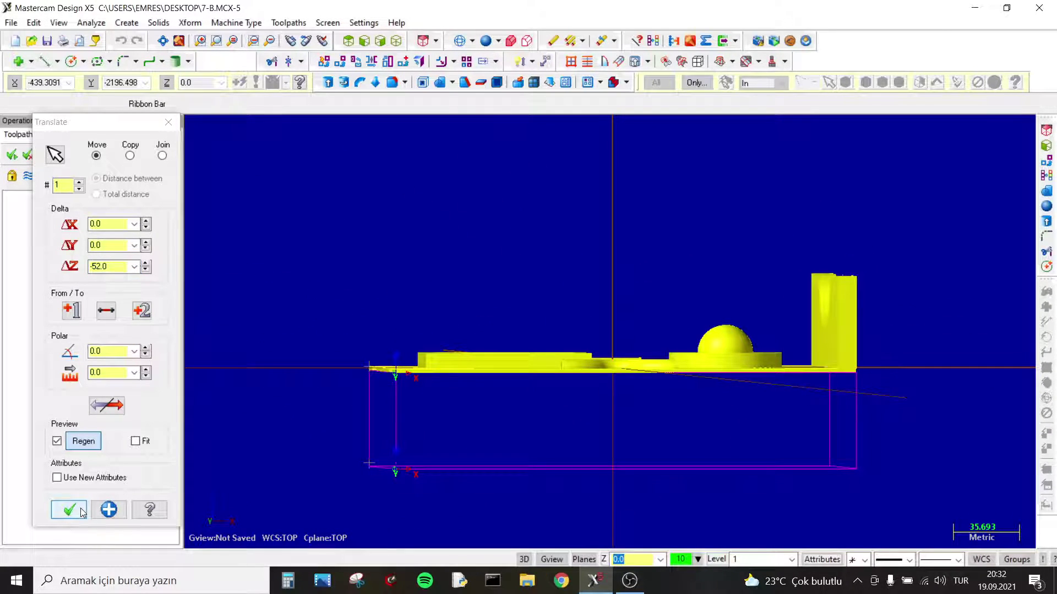
Confirm moving the solid itself, then check its new position from the Front view.
click(153, 215)
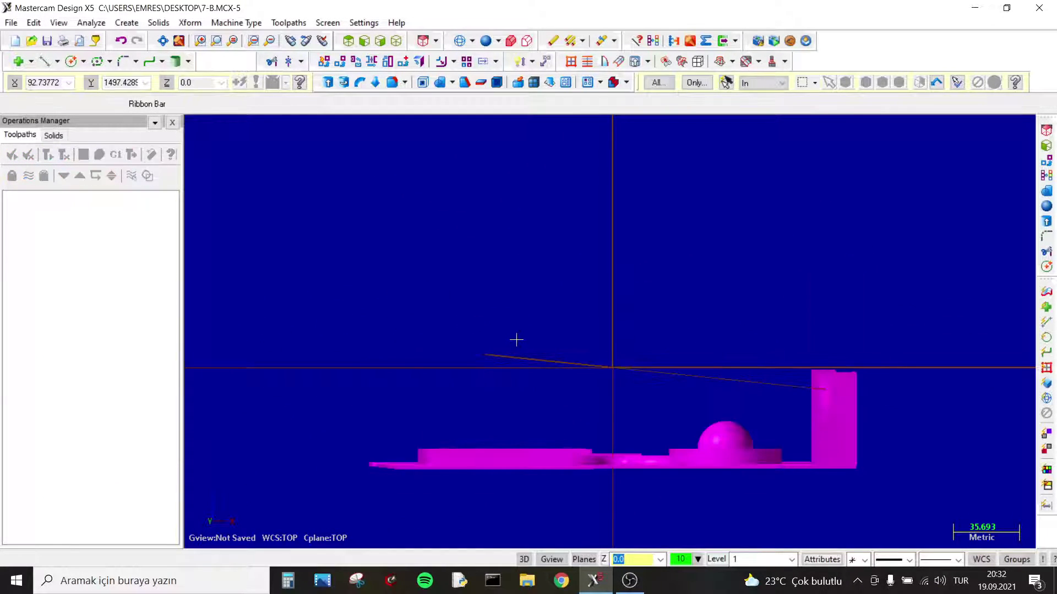
middle_drag(556, 338, 474, 196)
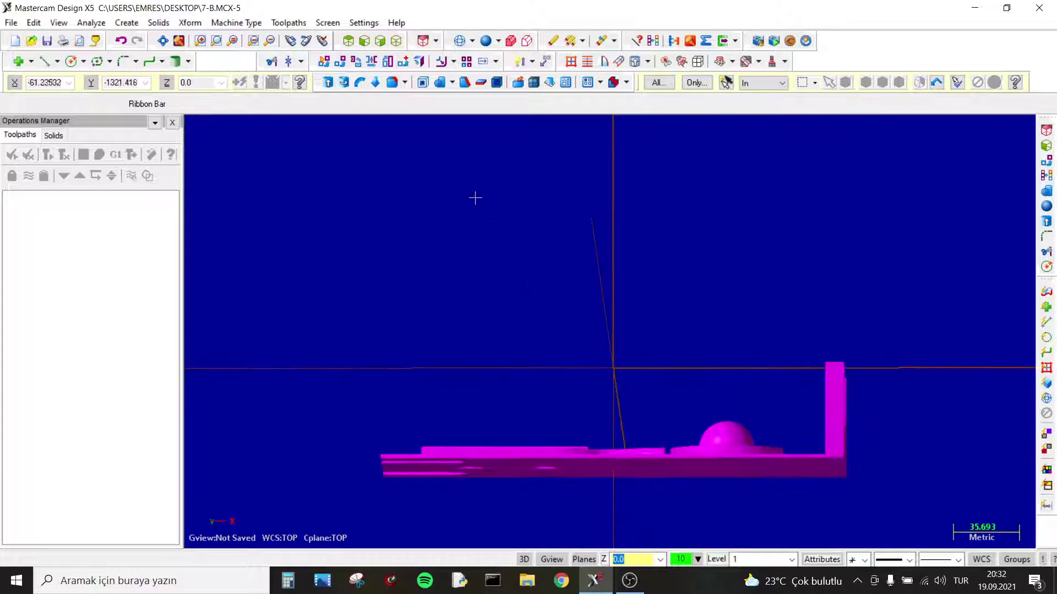
click(364, 41)
scroll(776, 320, up, 1)
scroll(837, 342, up, 1)
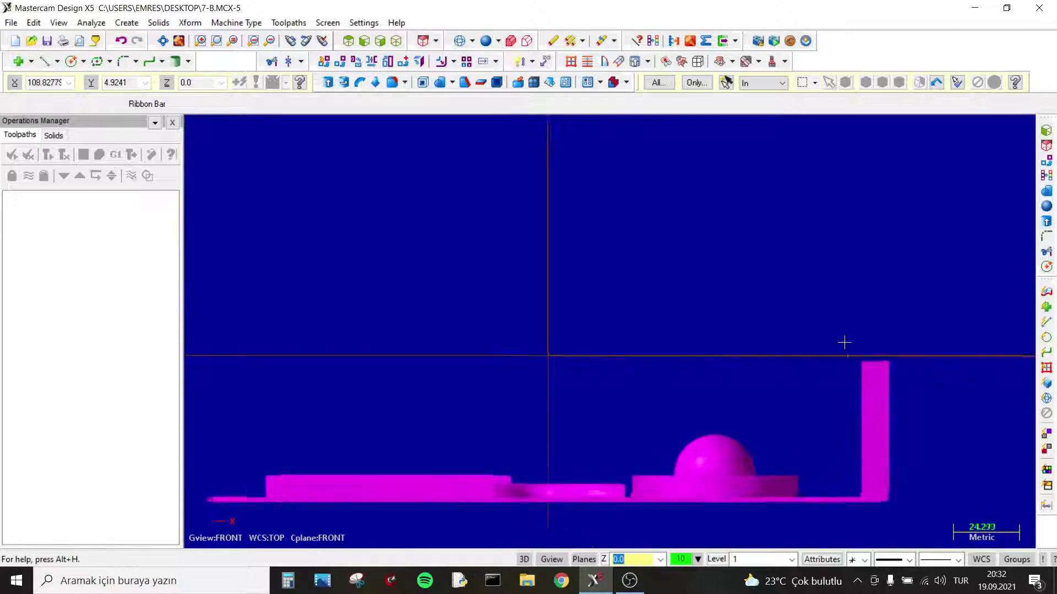
scroll(711, 345, down, 1)
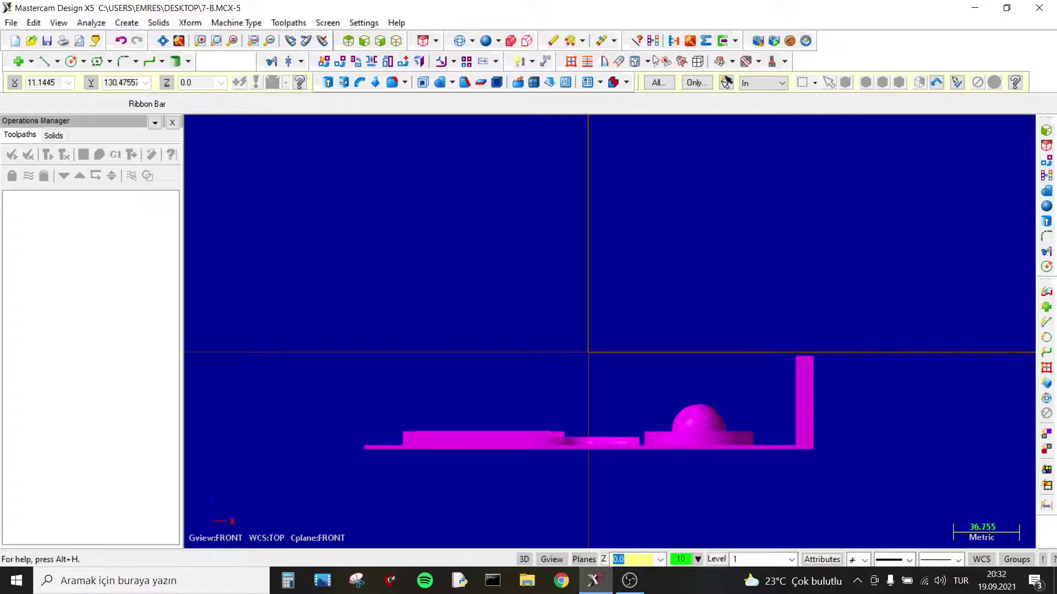
mouse_move(650, 283)
middle_down()
mouse_move(492, 294)
mouse_move(634, 259)
middle_up()
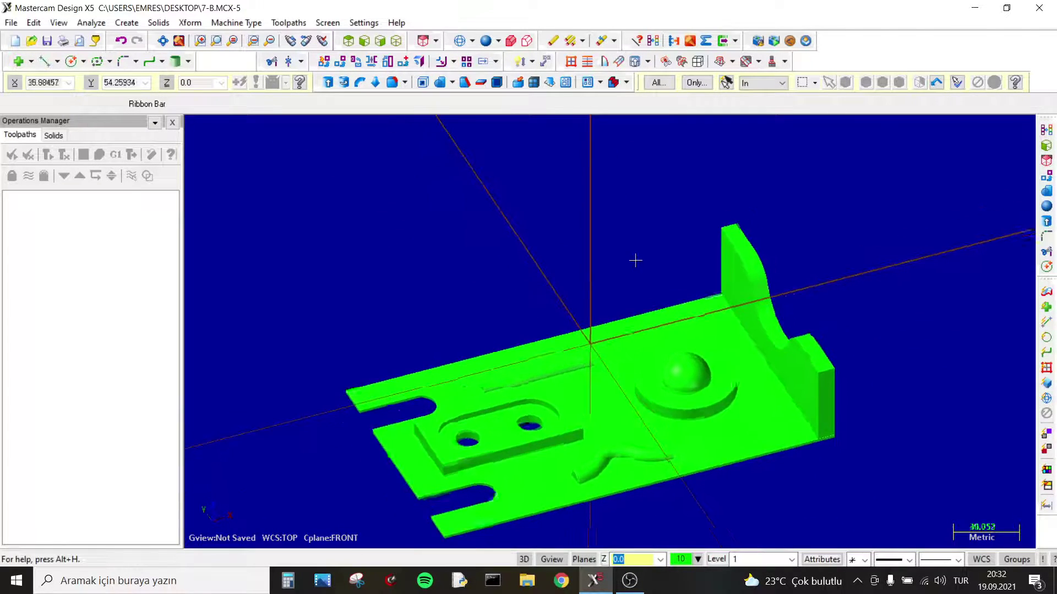
scroll(635, 259, down, 1)
Create a default Mill machine group and open its stock setup.
click(290, 24)
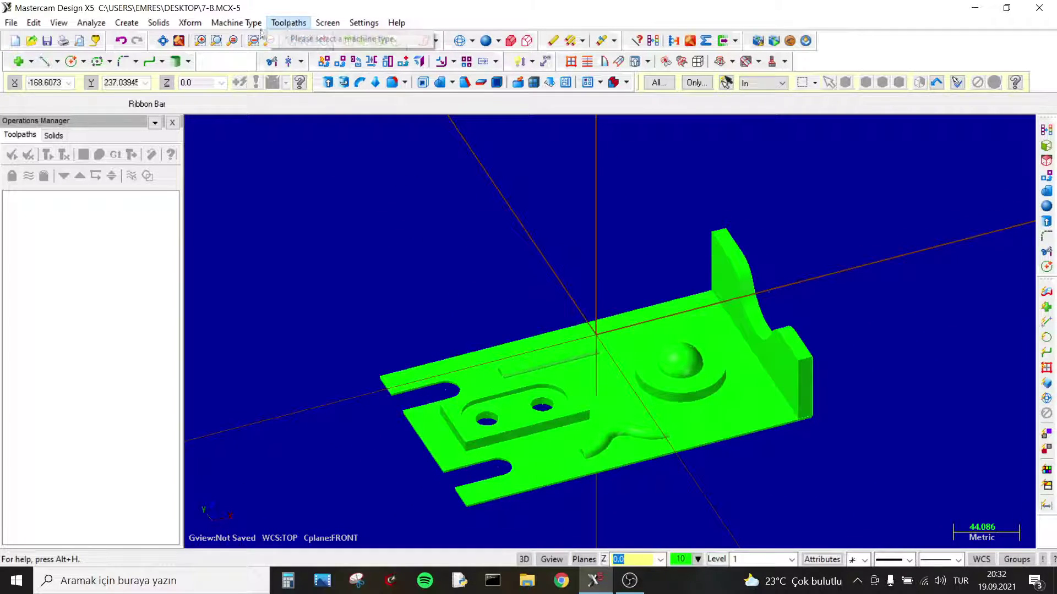
click(238, 35)
click(24, 208)
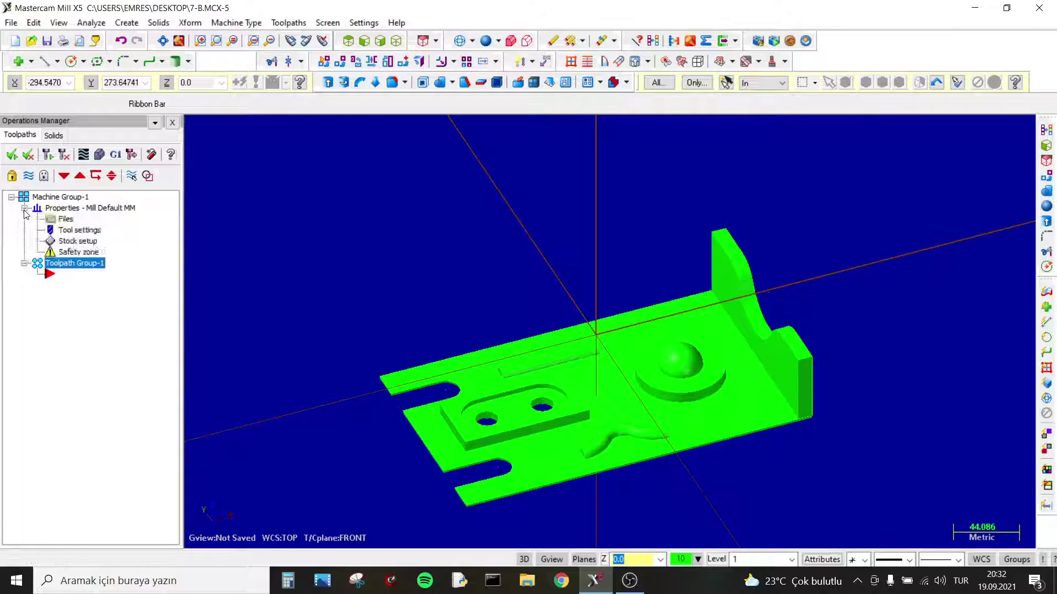
click(78, 241)
Set a bounding-box stock around all entities, 152 × 250 × 58 with origin Z 4.
click(689, 460)
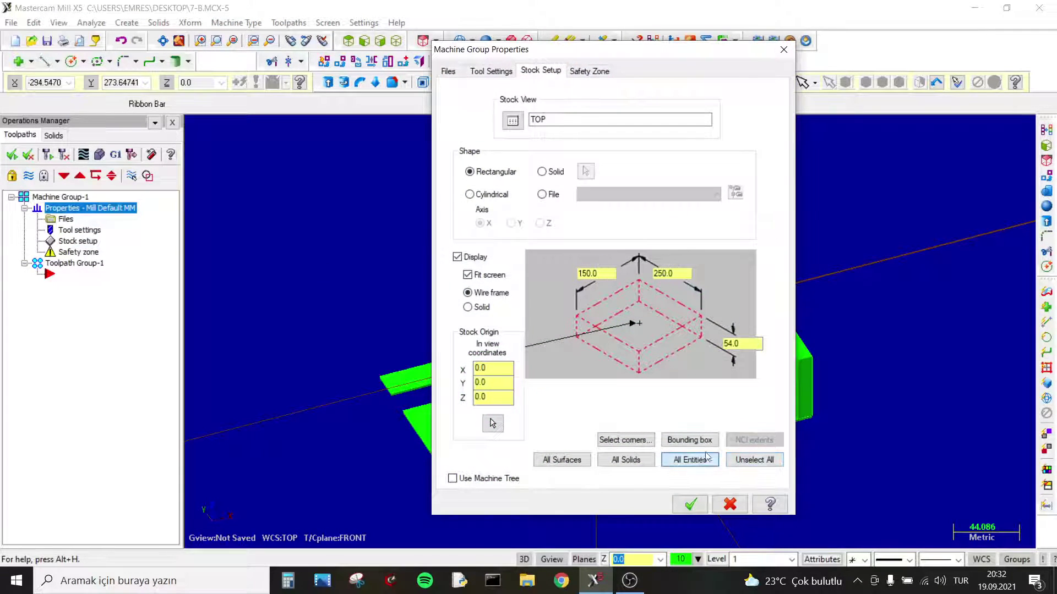
click(698, 446)
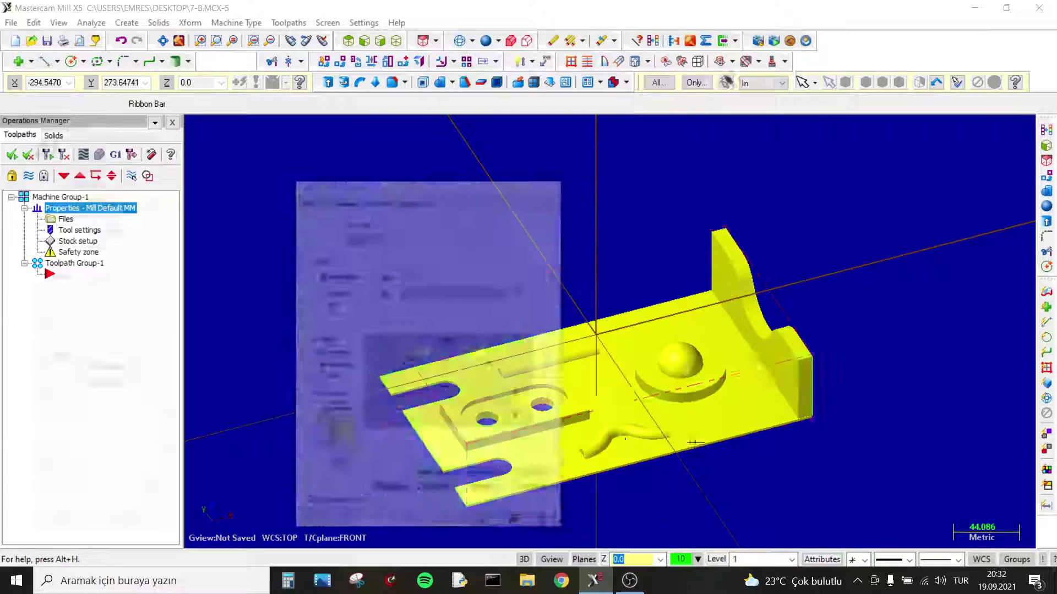
click(147, 516)
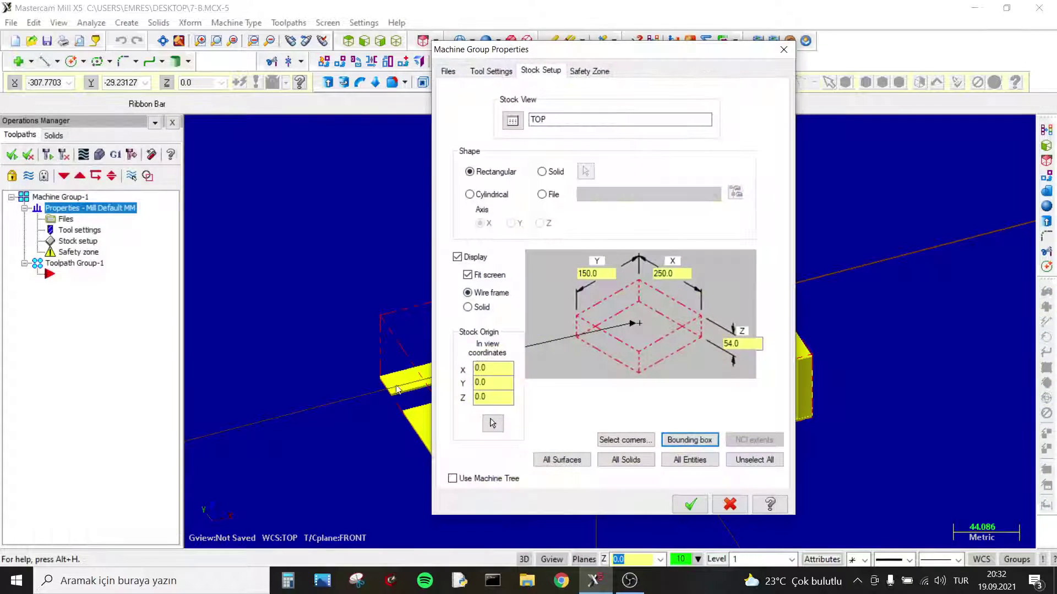
double_click(509, 398)
text(152)
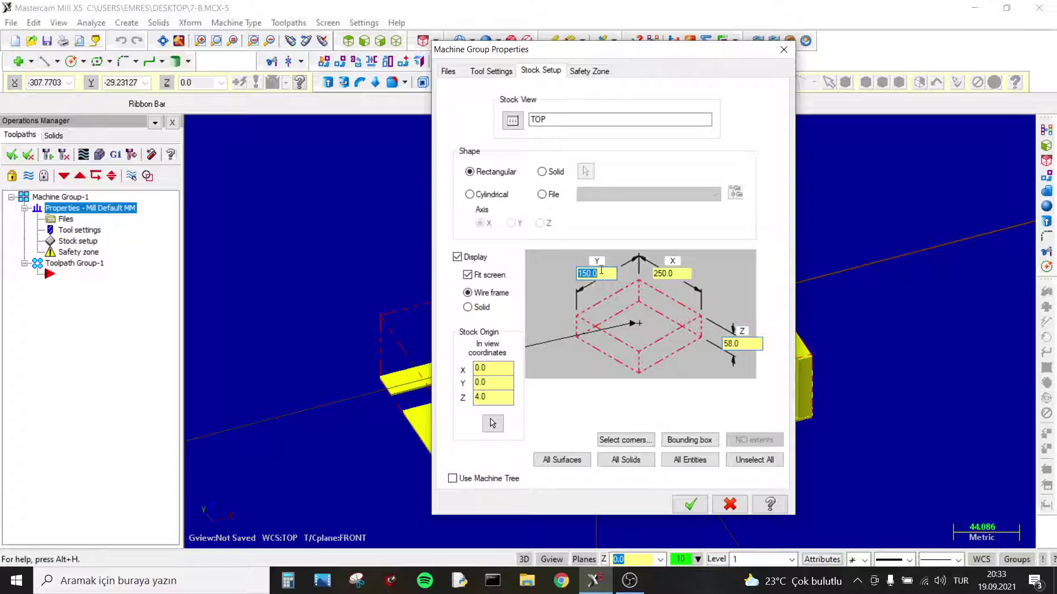
click(676, 272)
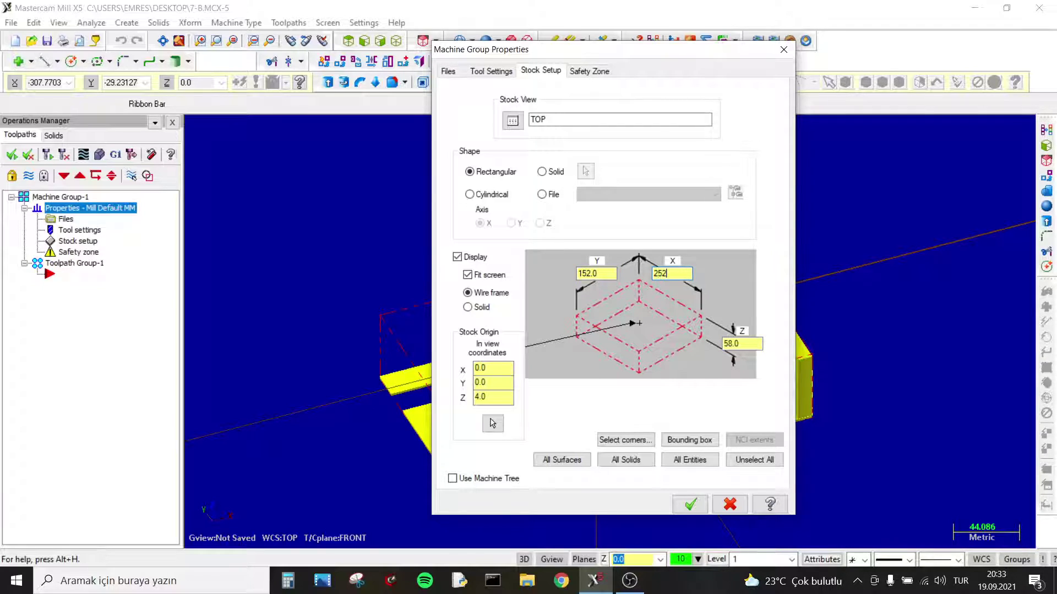
click(690, 504)
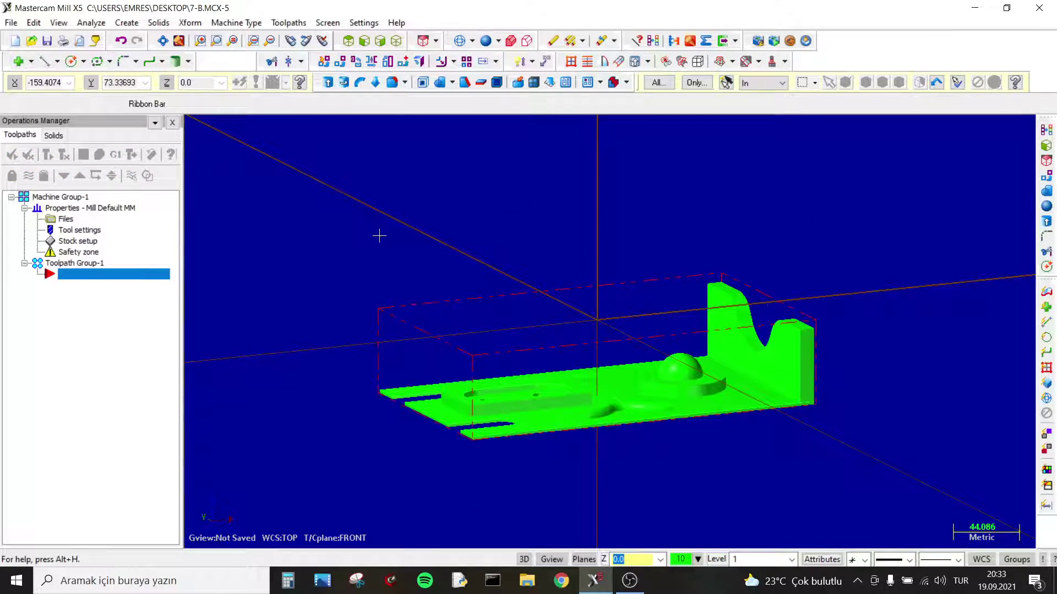
Inspect the stock from Front and Isometric views, then bring up OBS Studio.
middle_drag(377, 237, 380, 255)
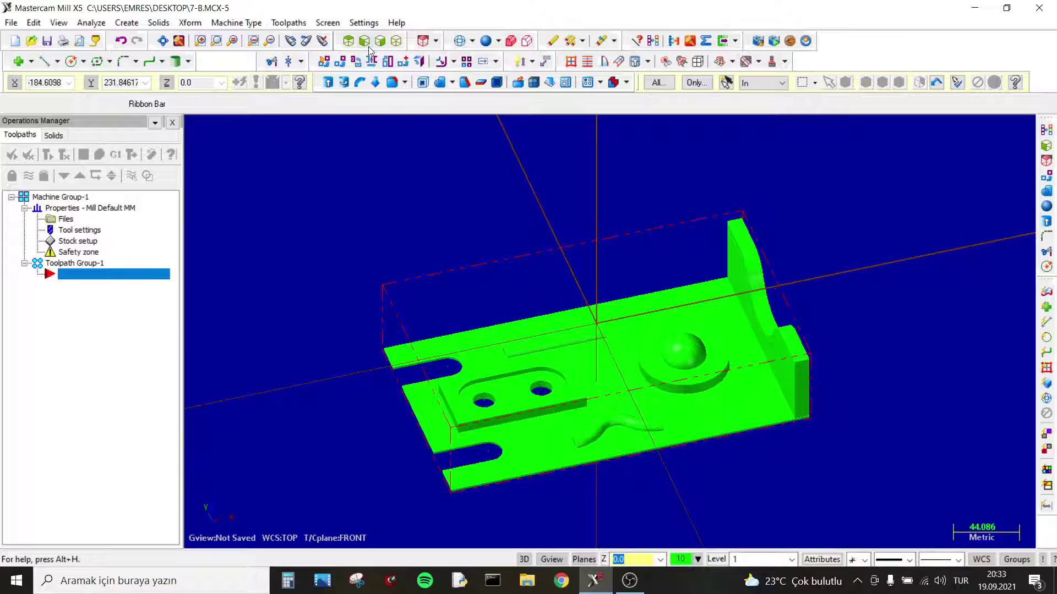
click(363, 40)
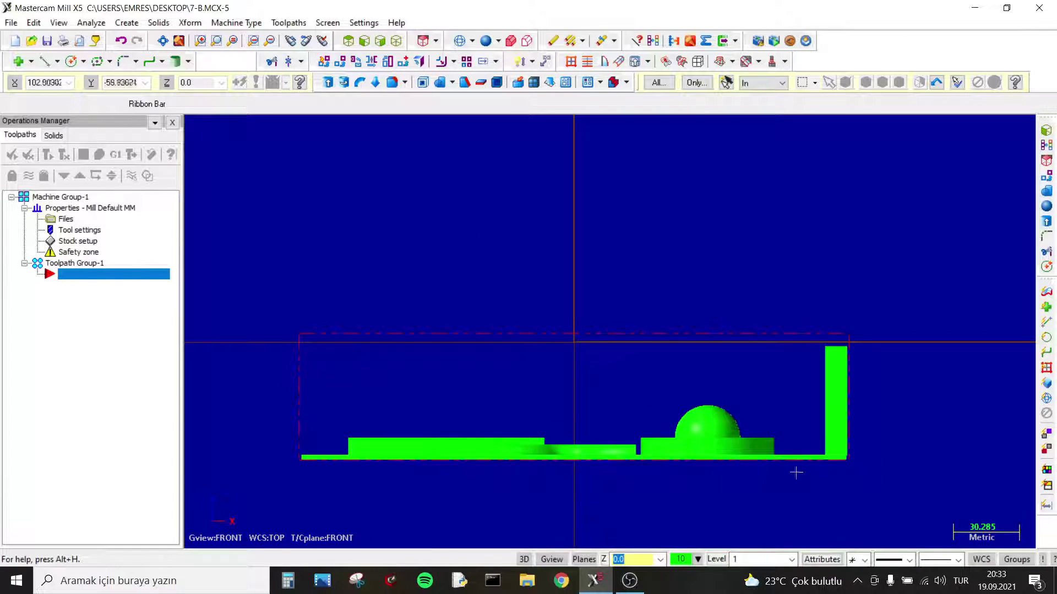
scroll(776, 401, up, 2)
scroll(676, 314, down, 2)
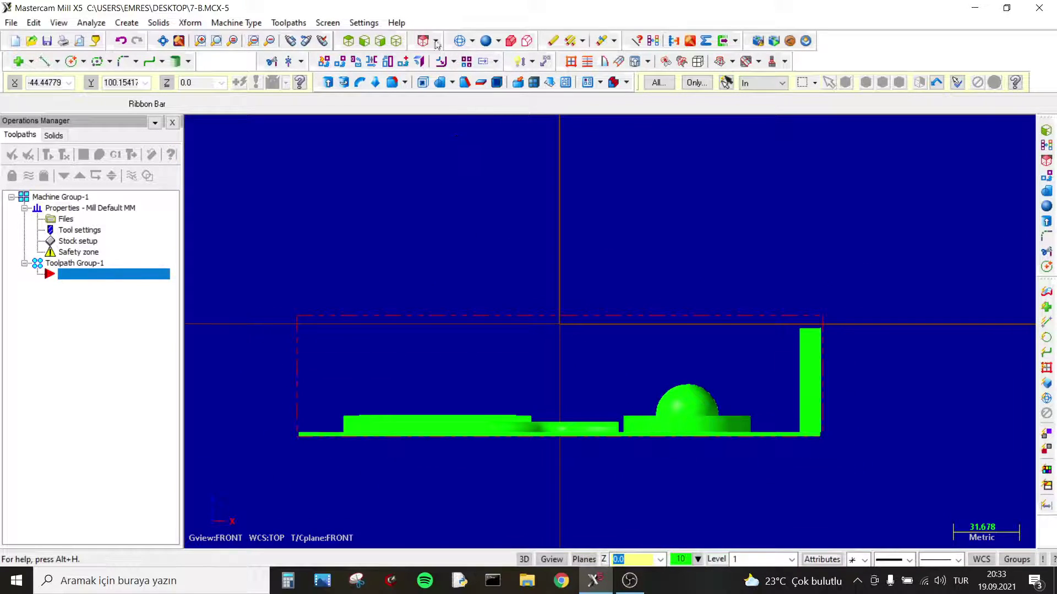
click(396, 40)
mouse_move(624, 225)
middle_down()
mouse_move(407, 238)
mouse_move(440, 224)
mouse_move(706, 450)
middle_up()
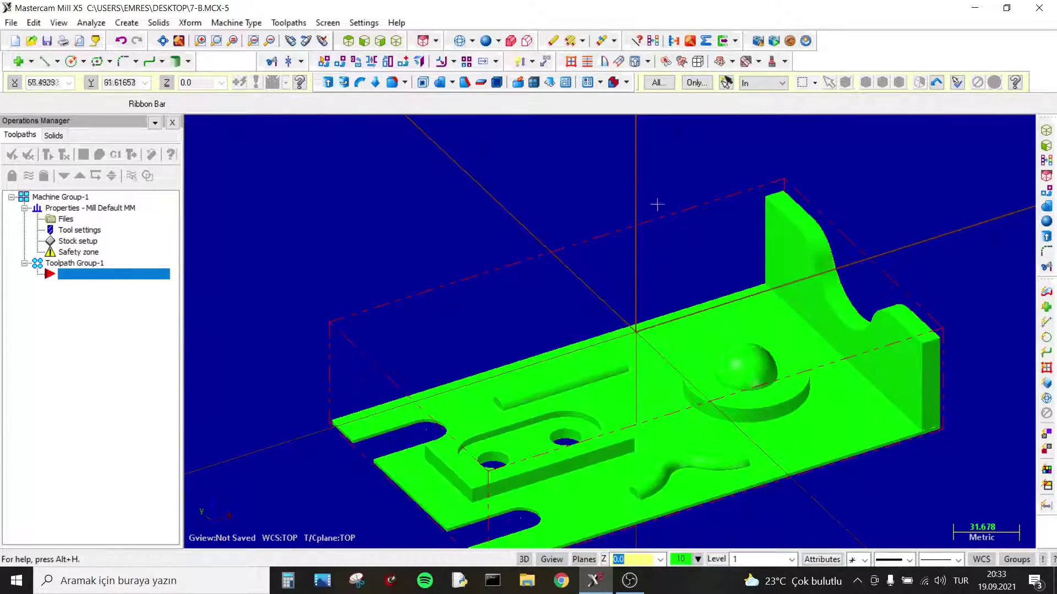
scroll(809, 303, down, 1)
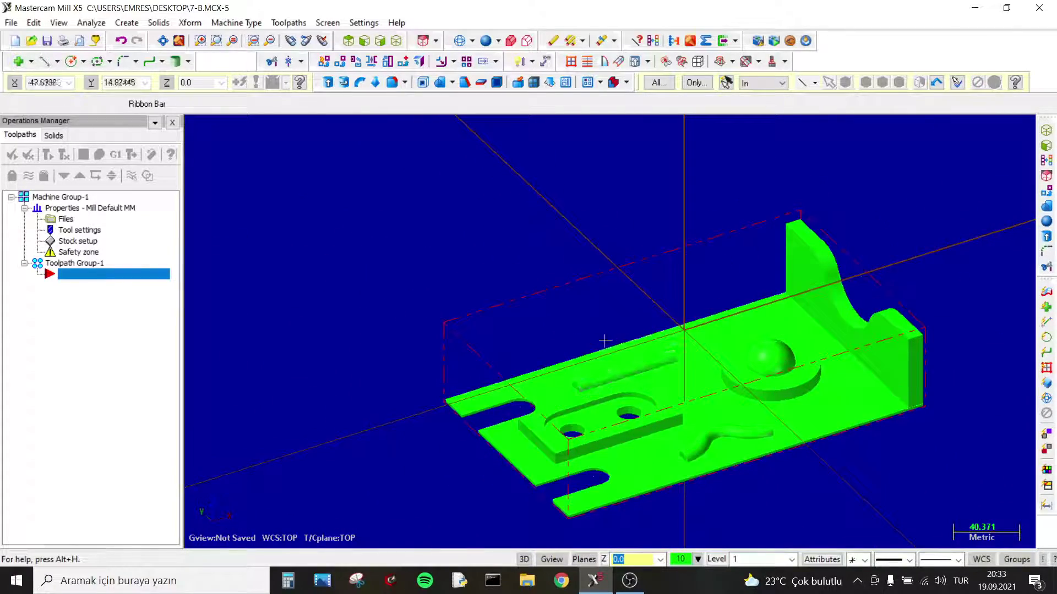
scroll(796, 456, up, 2)
click(630, 580)
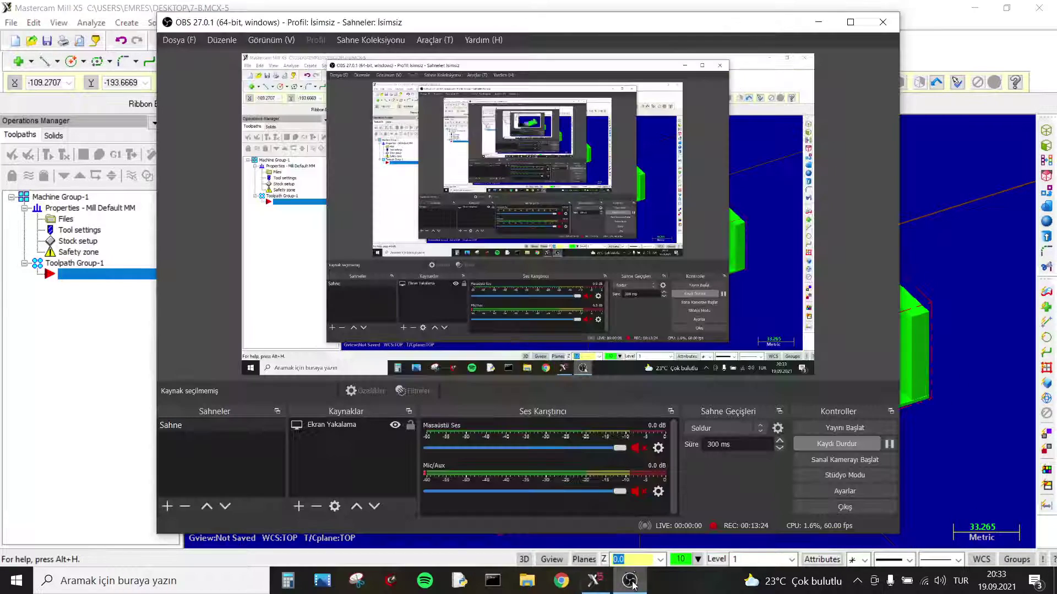